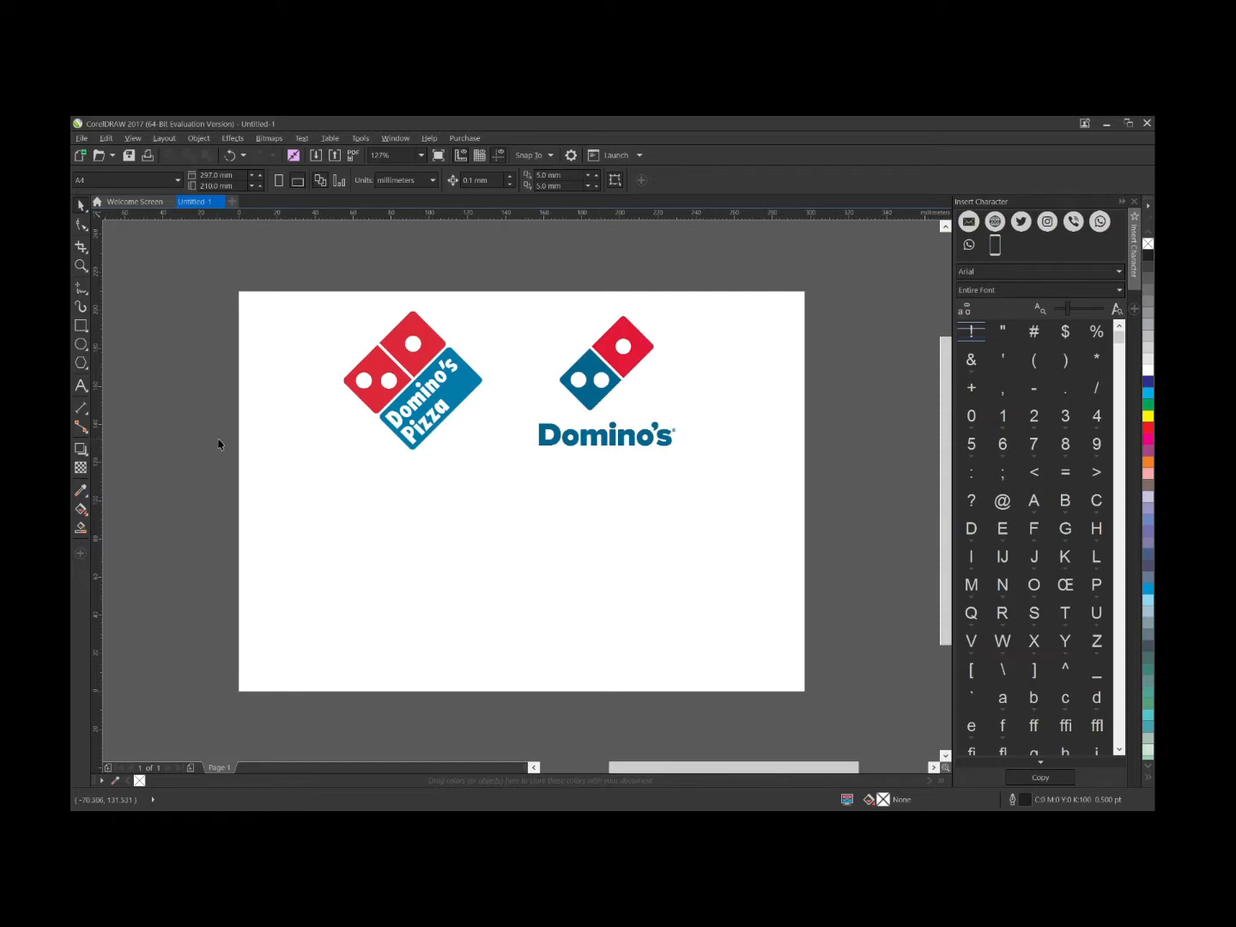
# - Draw a square of about 31 mm on the empty area of the page below the first Domino's Pizza logo
pyautogui.click(80, 325)
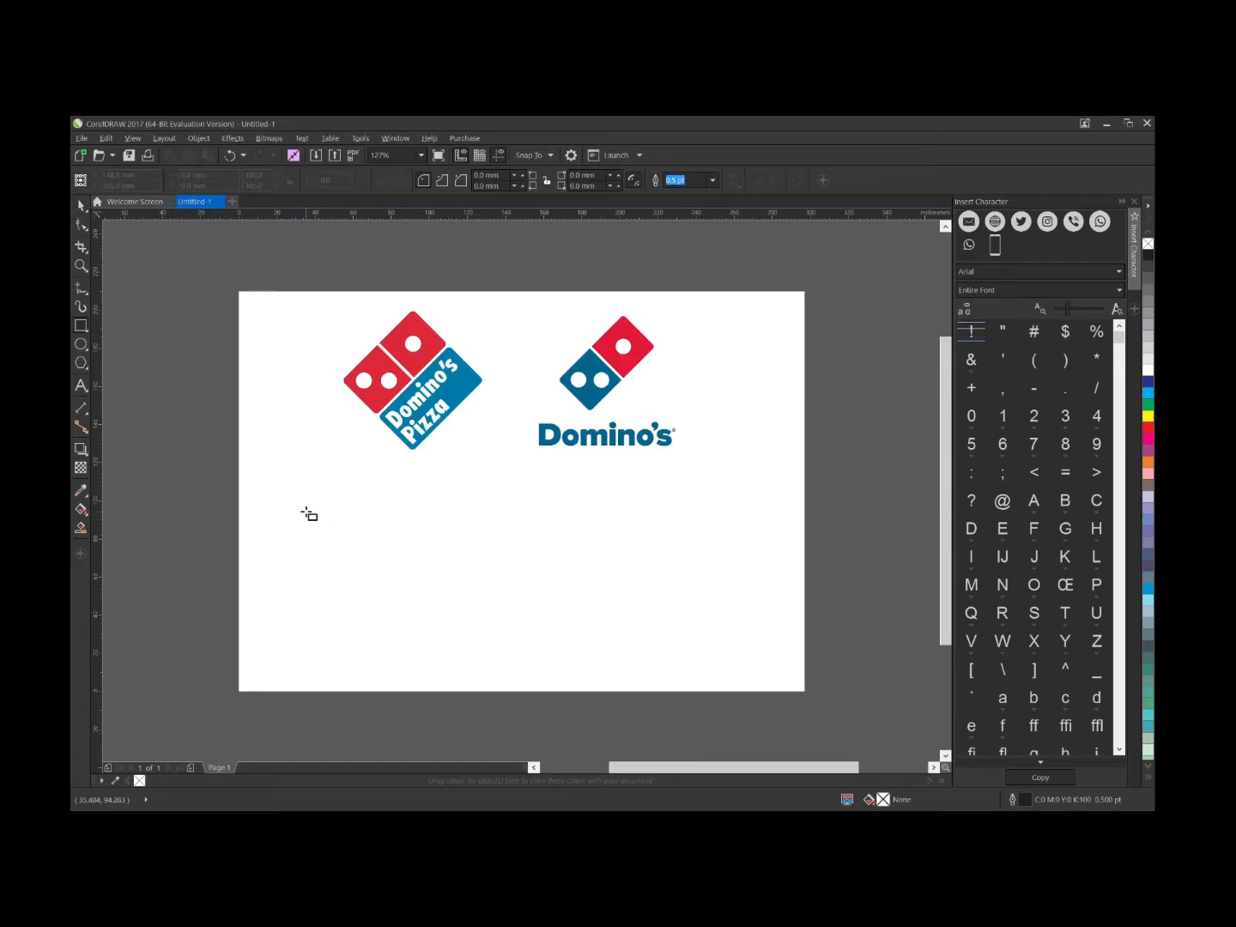
pyautogui.moveTo(306, 510); pyautogui.dragTo(361, 566)
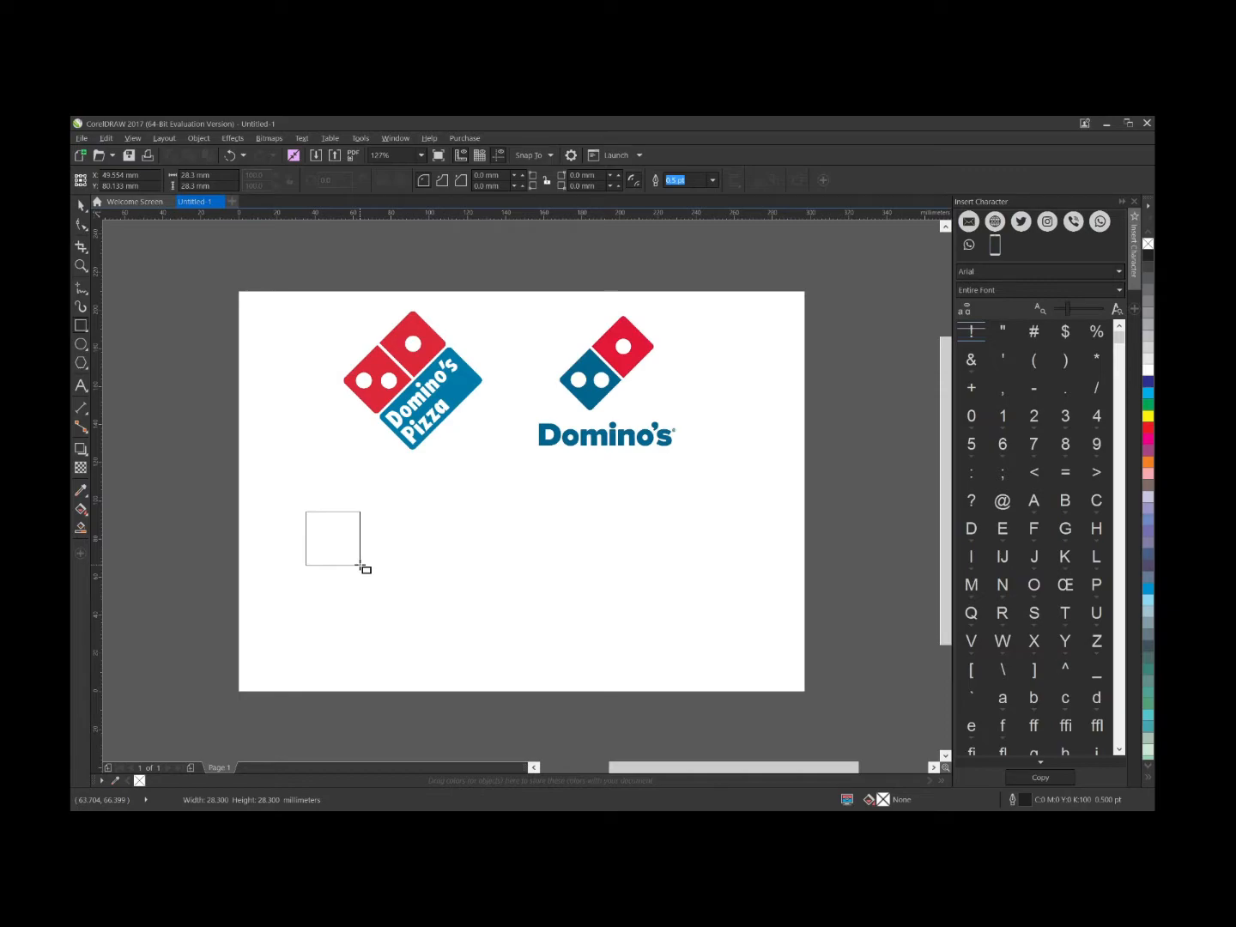
pyautogui.moveTo(360, 566); pyautogui.dragTo(365, 571)
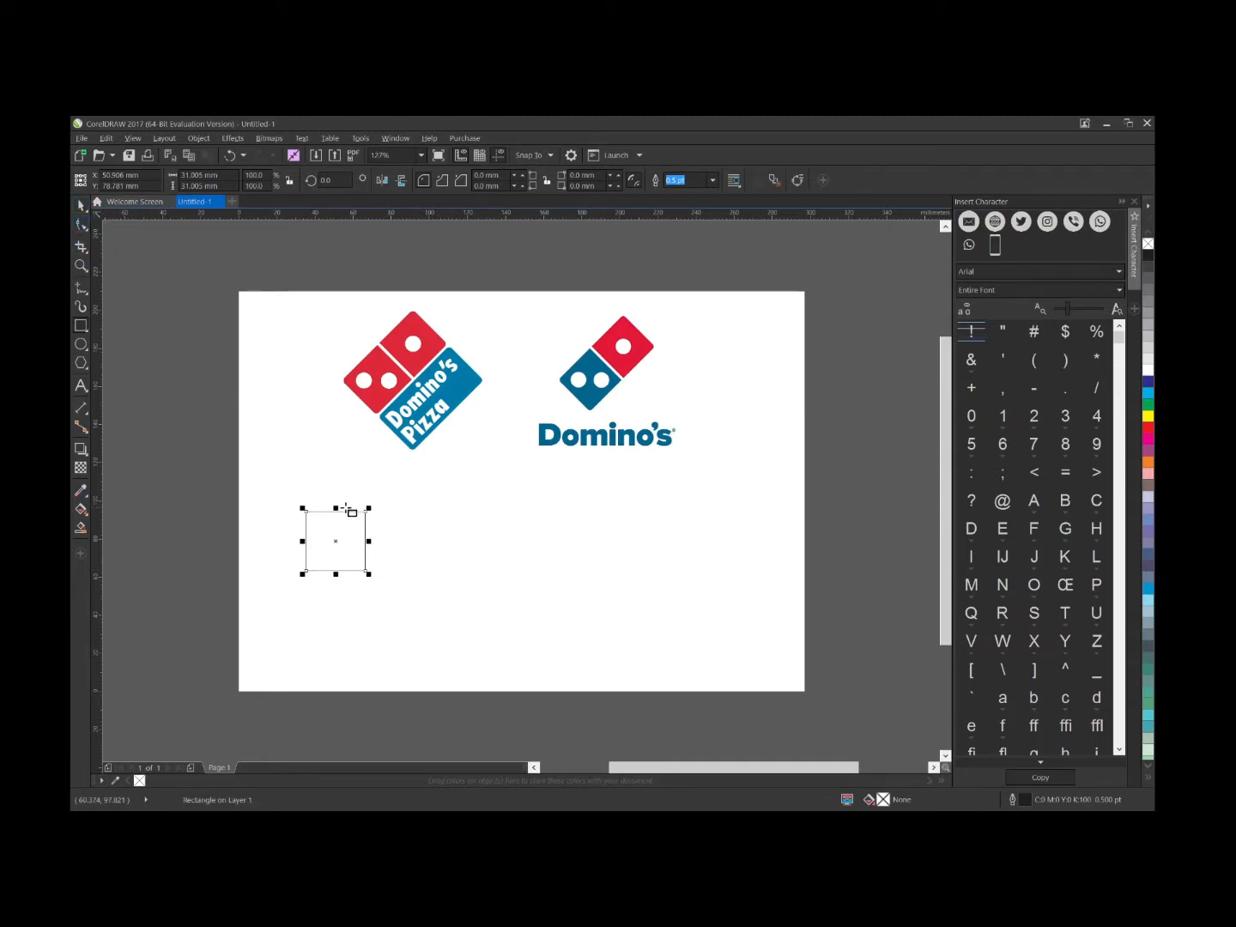
pyautogui.click(81, 204)
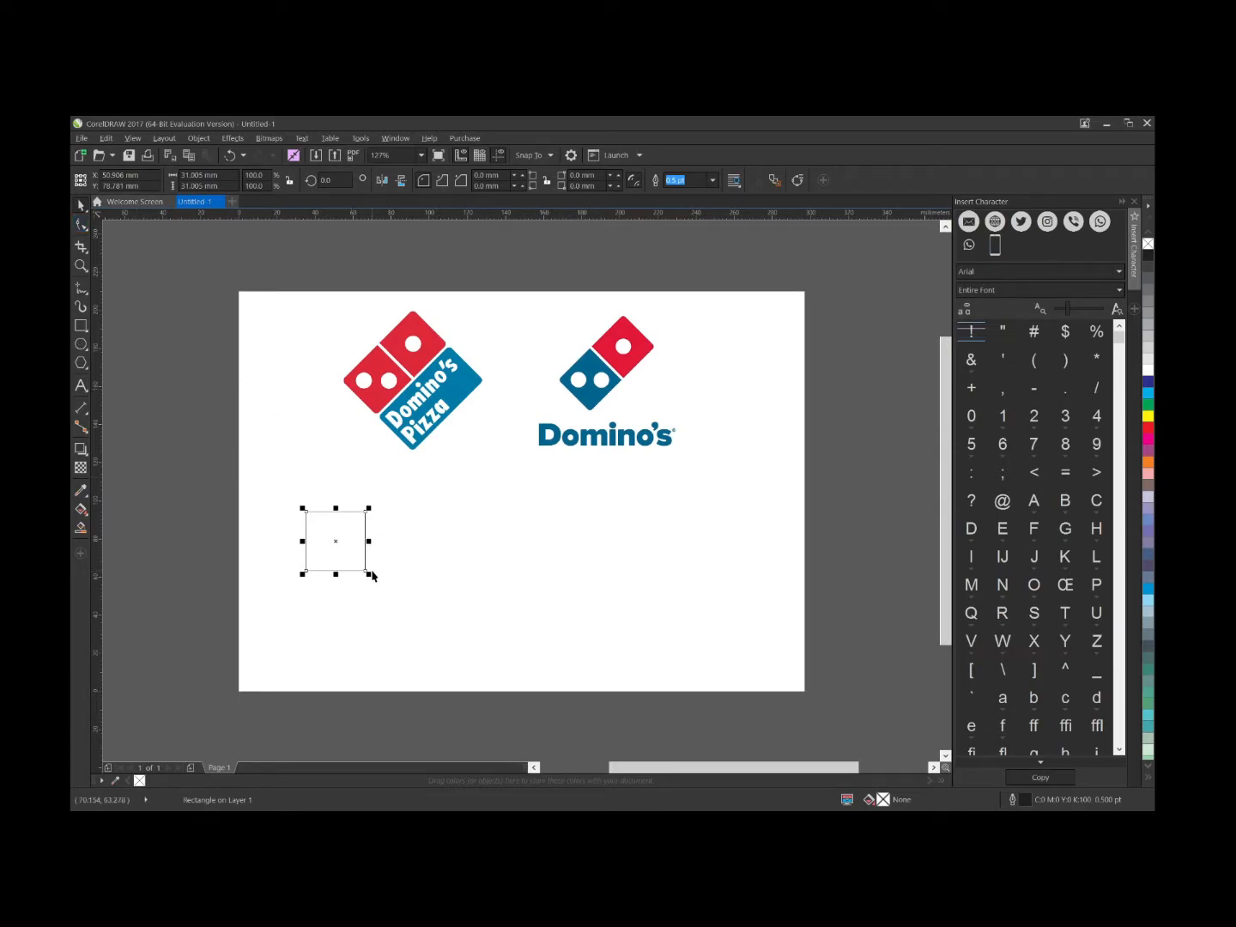
pyautogui.click(353, 549)
pyautogui.moveTo(353, 550); pyautogui.dragTo(416, 551)
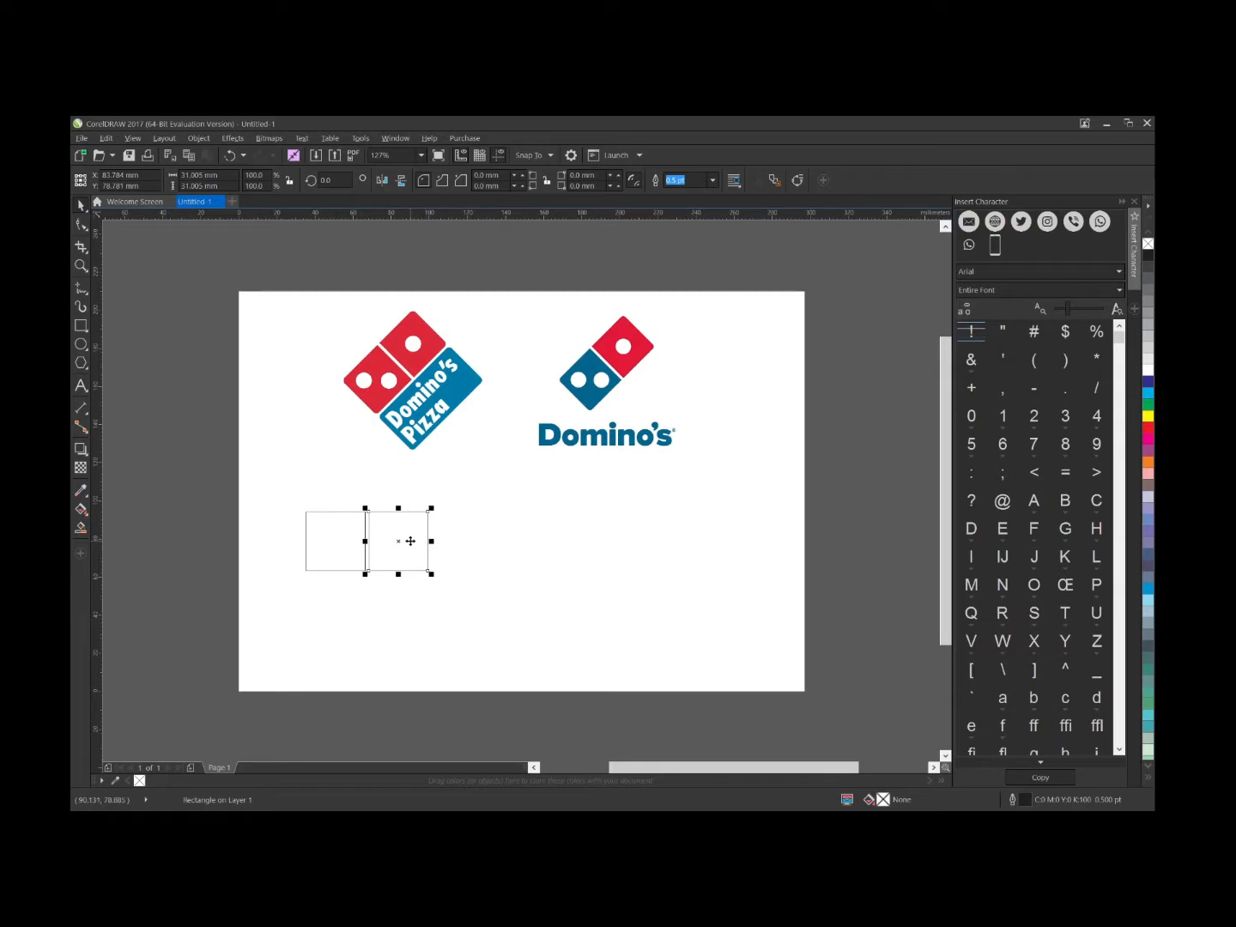
pyautogui.hotkey('ctrl', 'z')
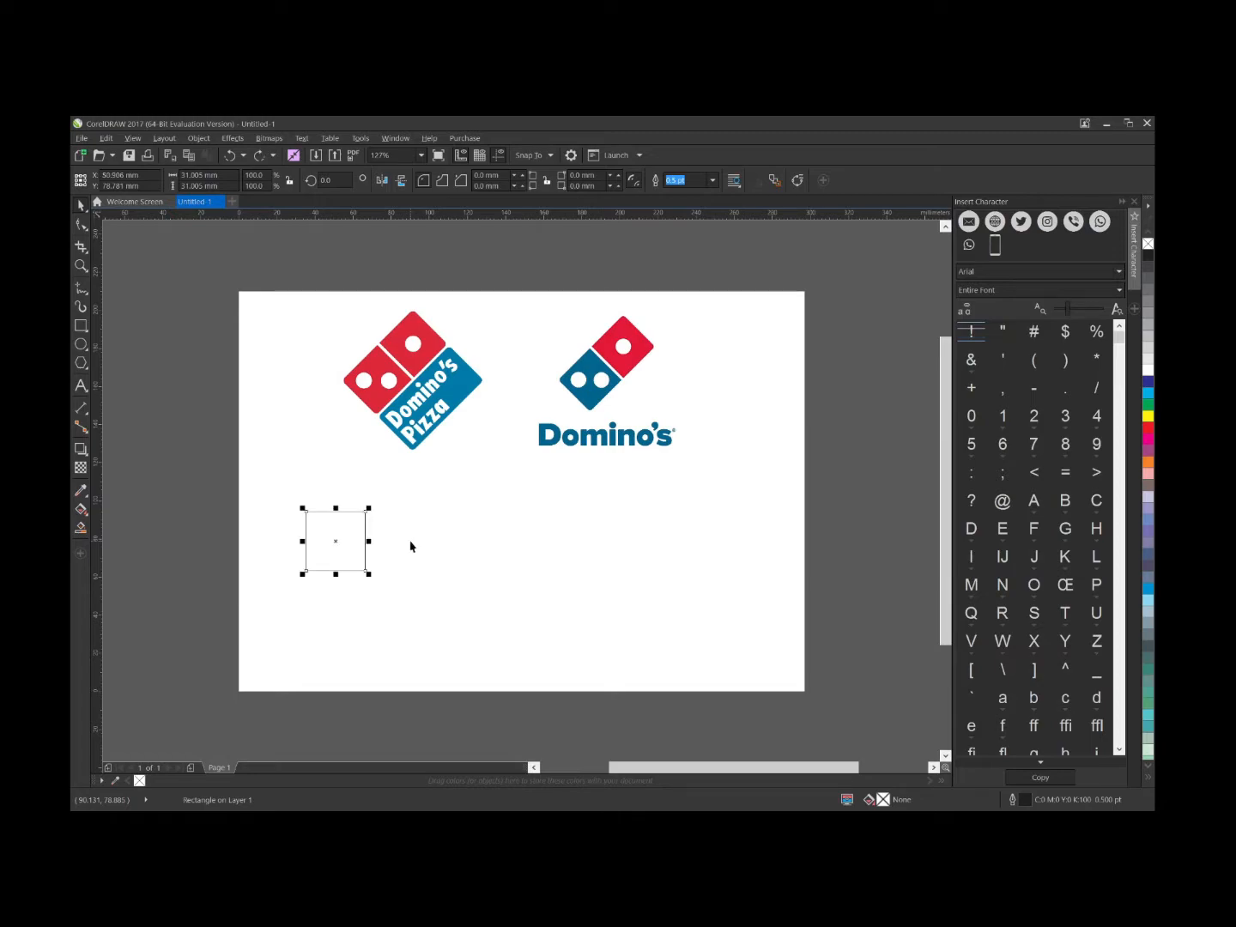
# - Round the square's two left corners with a radius of about 2.8 mm
pyautogui.scroll(2, 312, 516)
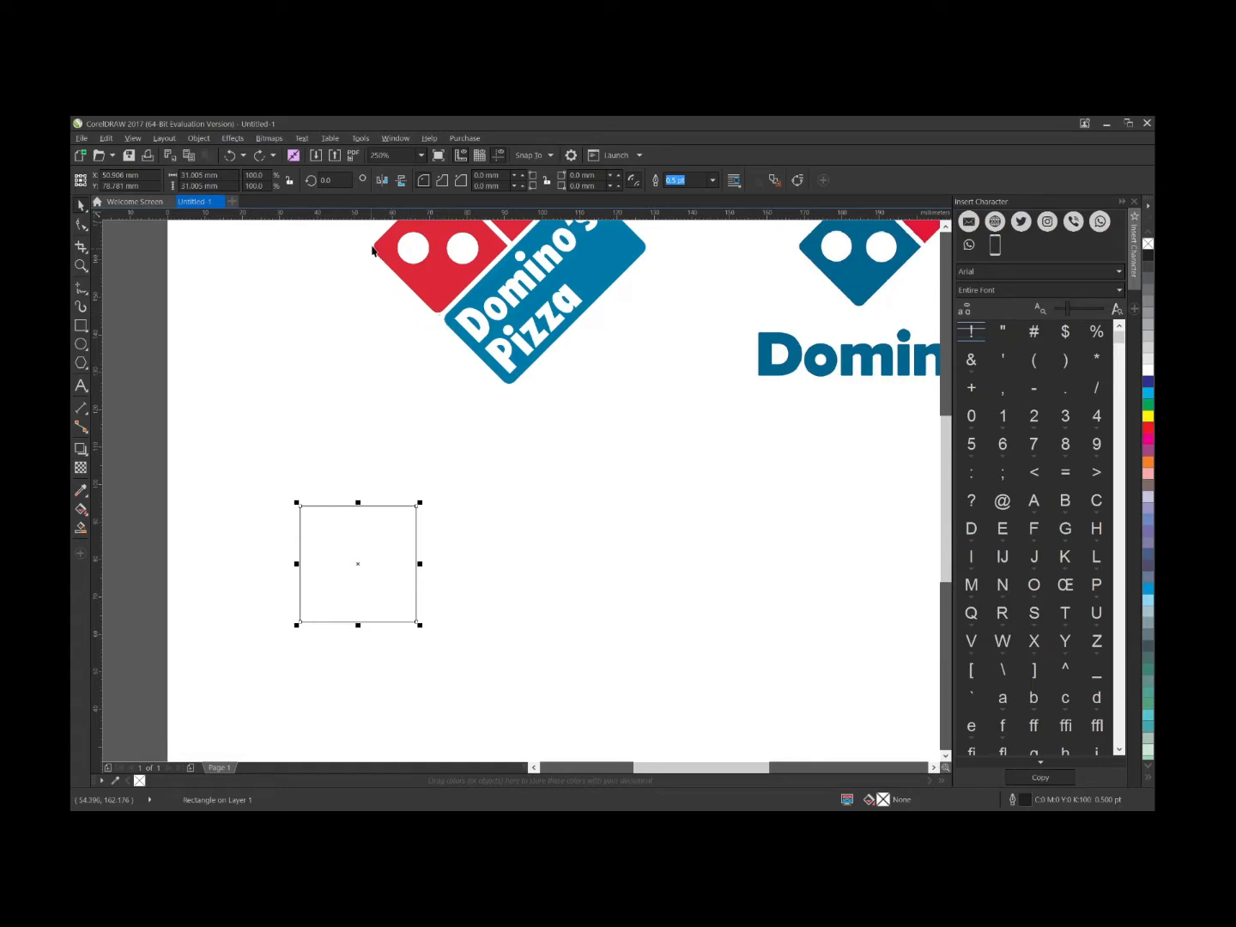
pyautogui.click(81, 224)
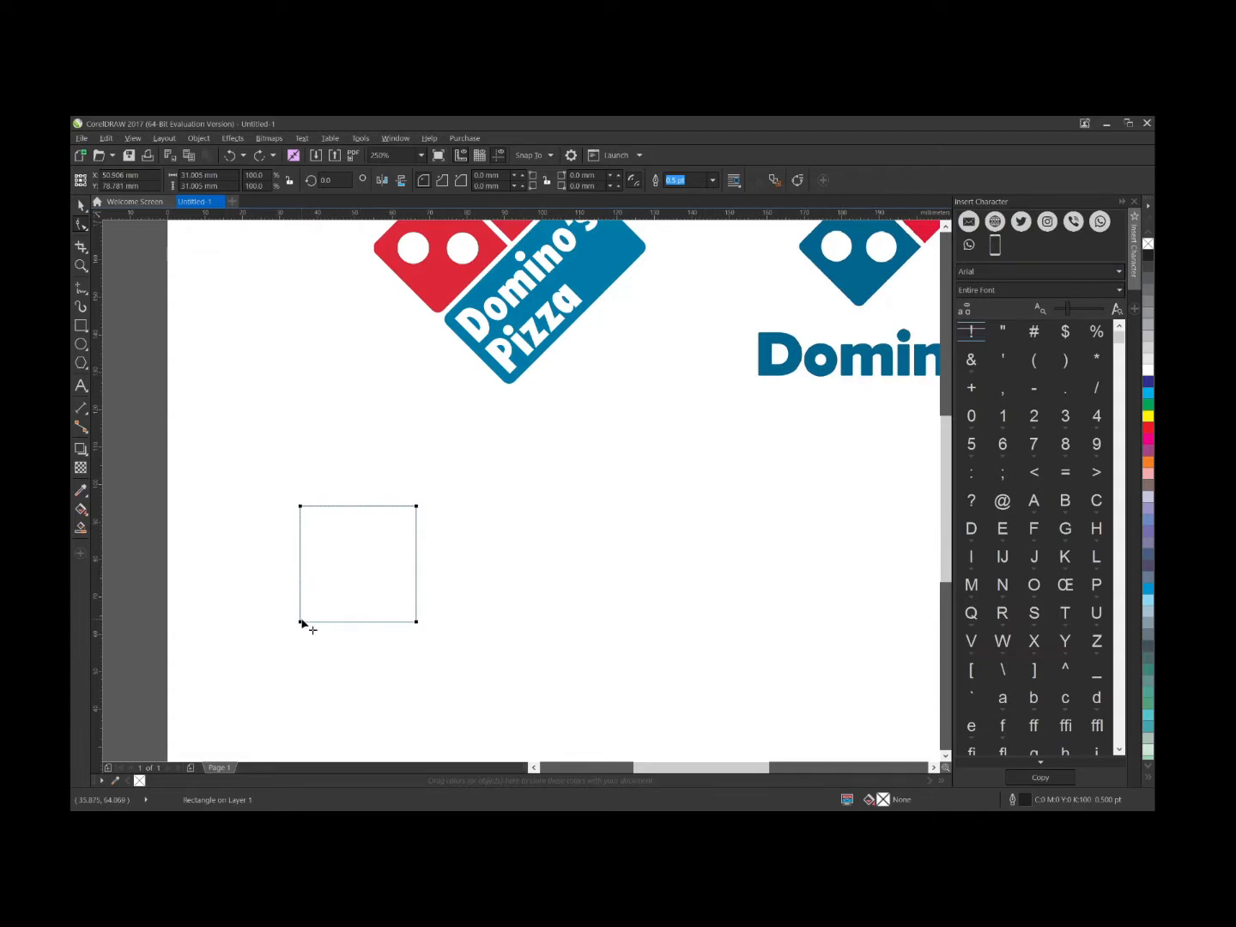
pyautogui.moveTo(302, 620)
pyautogui.mouseDown()
pyautogui.moveTo(312, 627)
pyautogui.moveTo(300, 623)
pyautogui.mouseUp()
pyautogui.moveTo(300, 507); pyautogui.dragTo(312, 517)
# - Duplicate the square to its right with a narrow gap and mirror the copy horizontally so its rounded corners face outward
pyautogui.click(80, 205)
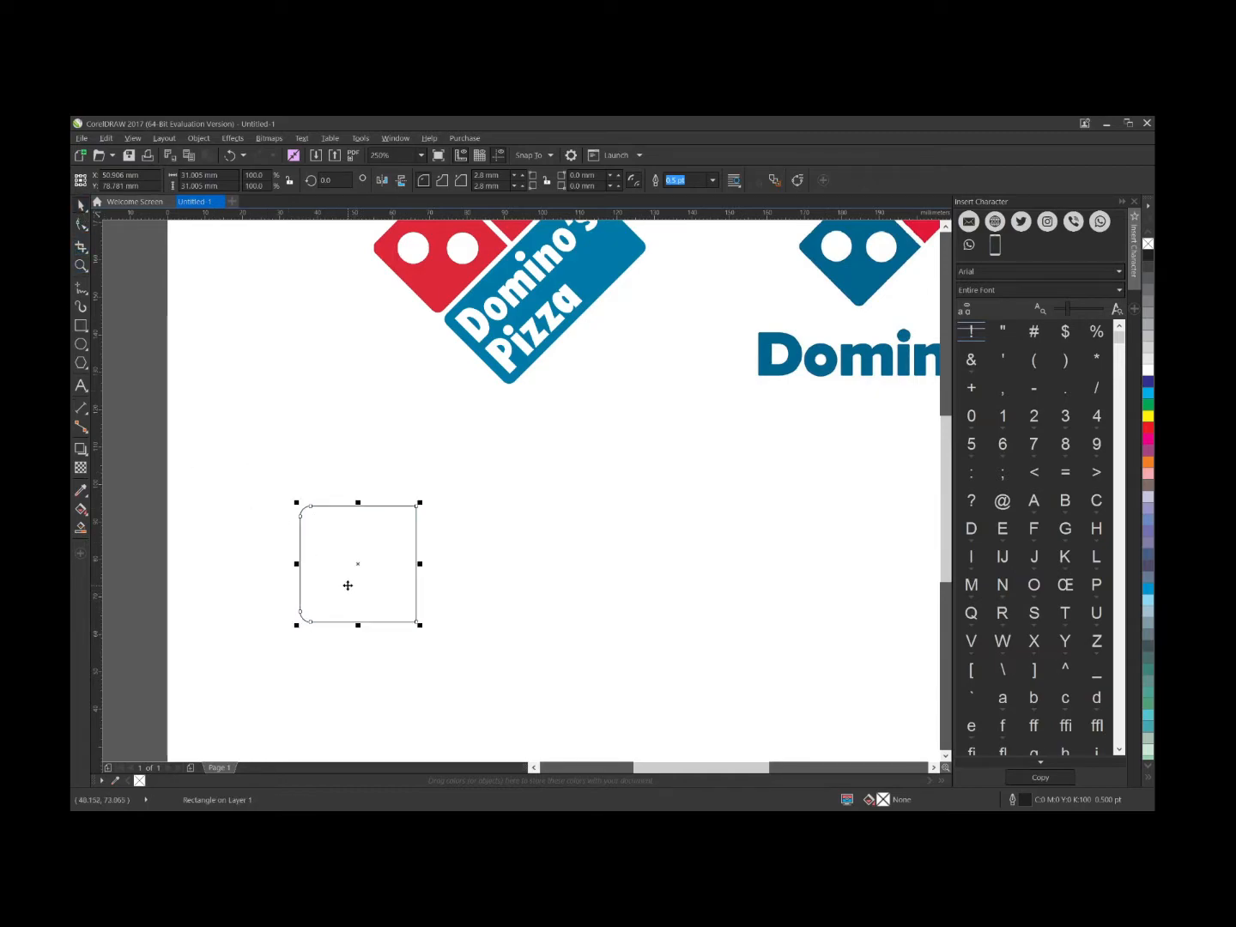
pyautogui.moveTo(347, 586); pyautogui.dragTo(475, 595)
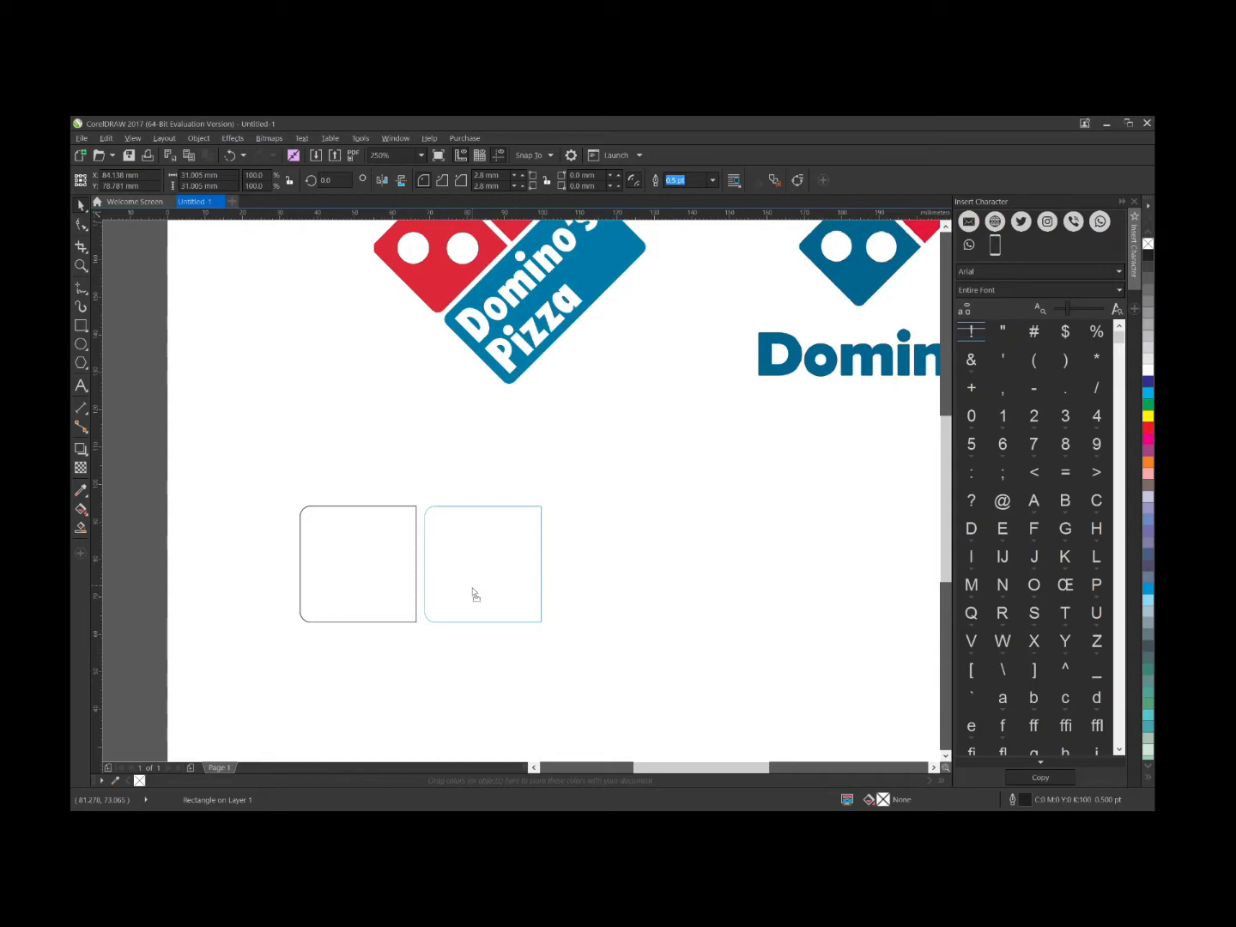
pyautogui.moveTo(474, 594); pyautogui.dragTo(472, 588)
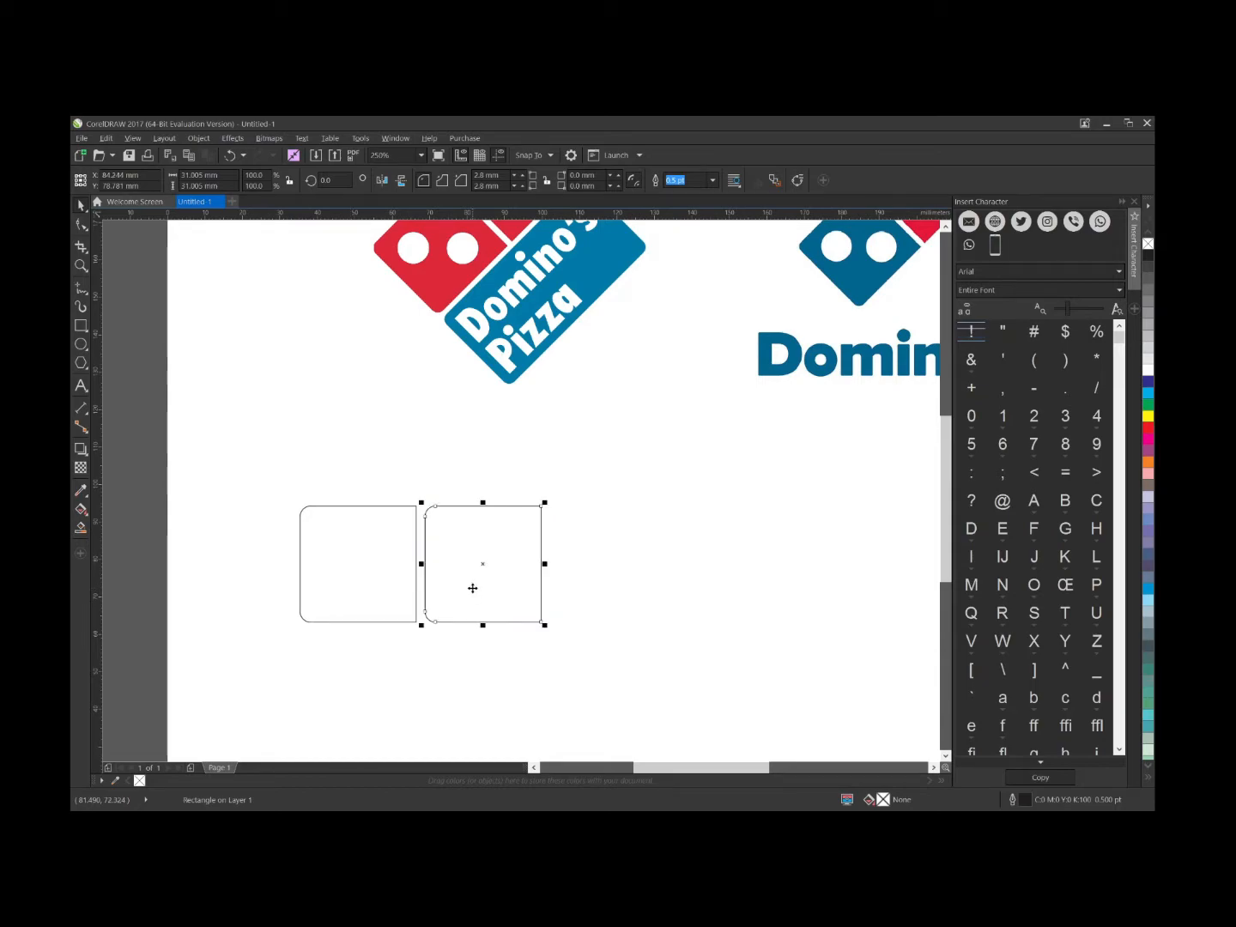
pyautogui.click(381, 180)
# - Draw a rectangle about 64 mm wide and 27 mm high directly beneath the two squares, spanning their combined width
pyautogui.click(81, 325)
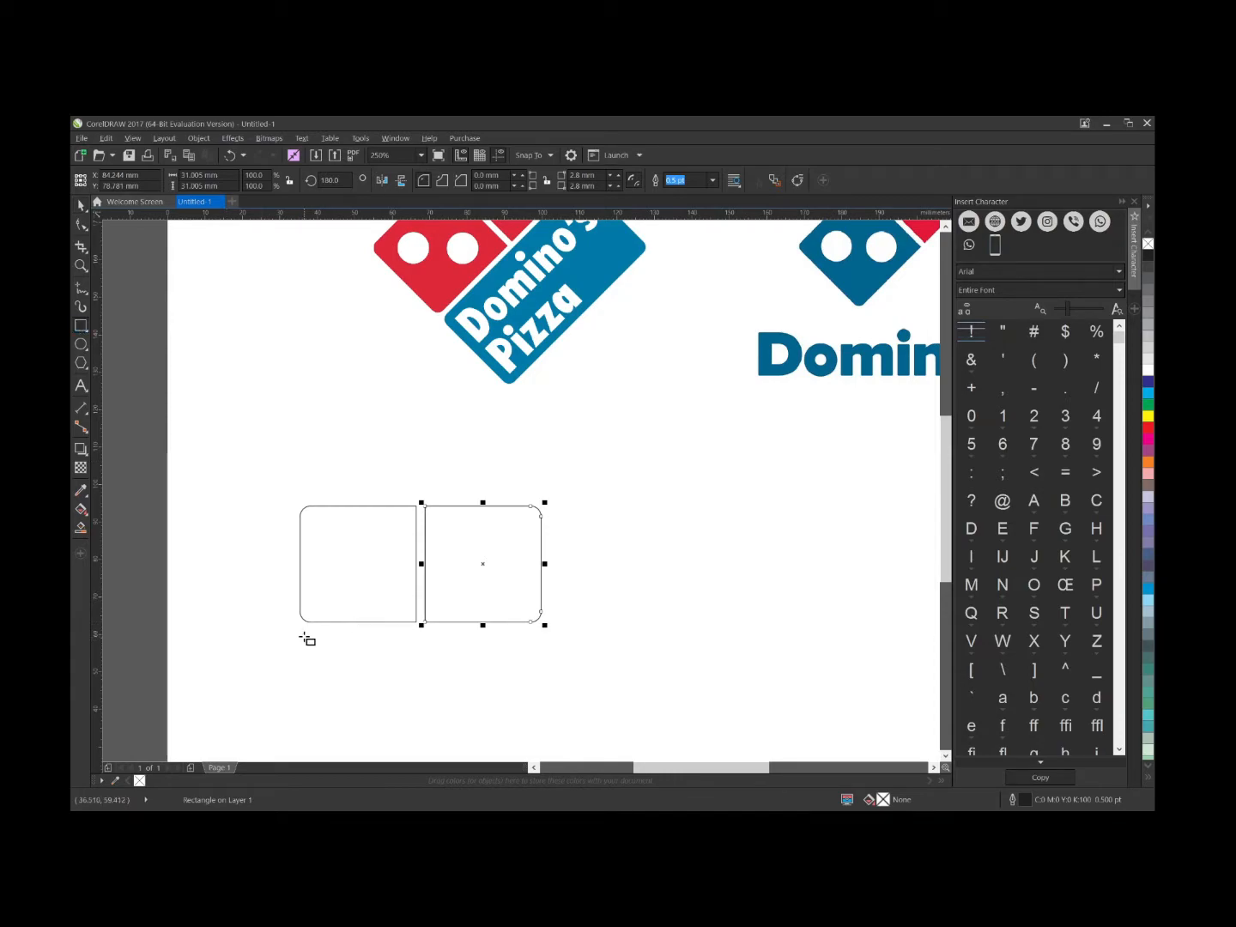
pyautogui.moveTo(301, 638); pyautogui.dragTo(509, 723)
pyautogui.moveTo(523, 719); pyautogui.dragTo(541, 737)
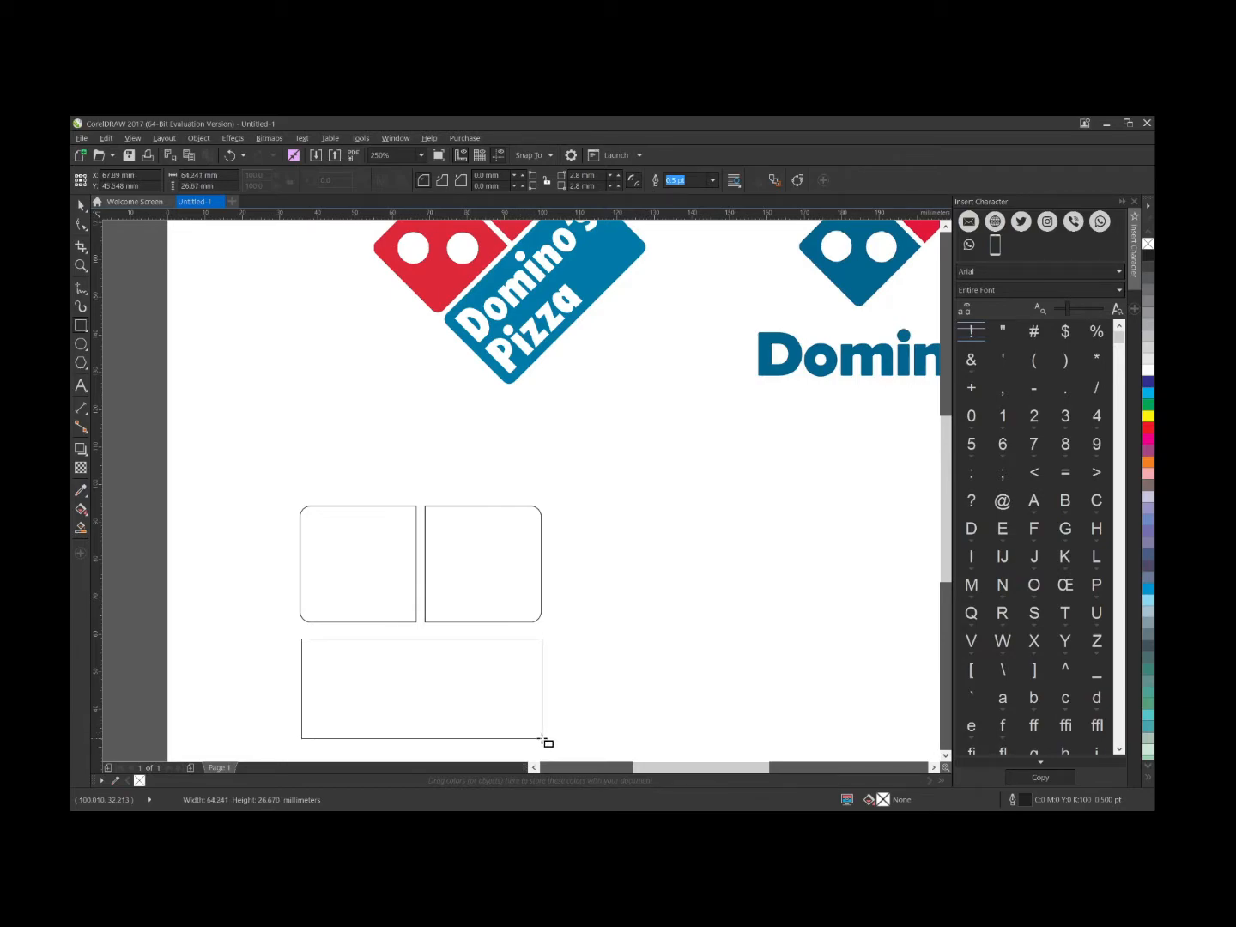
pyautogui.moveTo(541, 737); pyautogui.dragTo(542, 738)
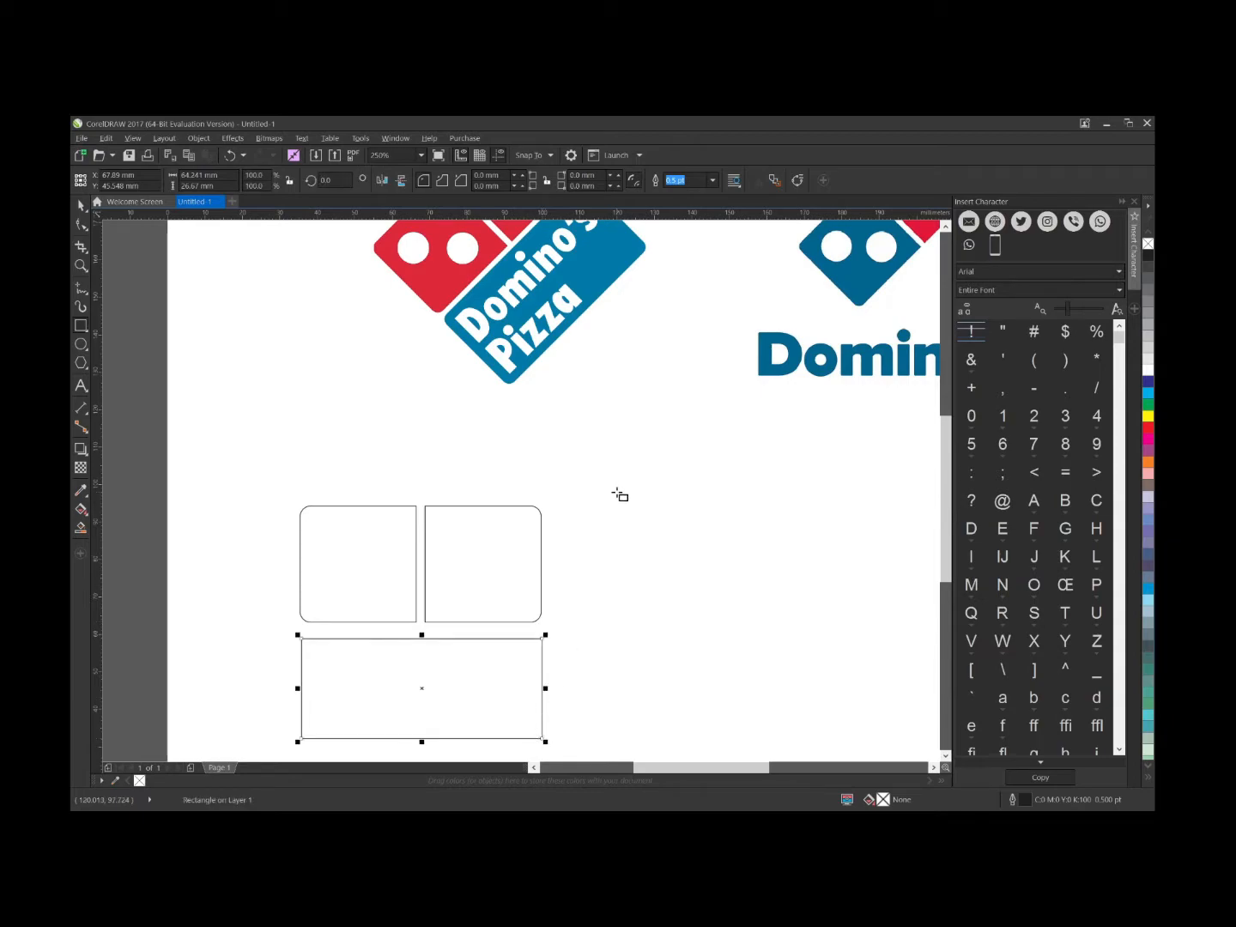
# - Round all four corners of the wide rectangle with a radius of about 2.2 mm
pyautogui.scroll(-2, 610, 380)
pyautogui.scroll(2, 557, 383)
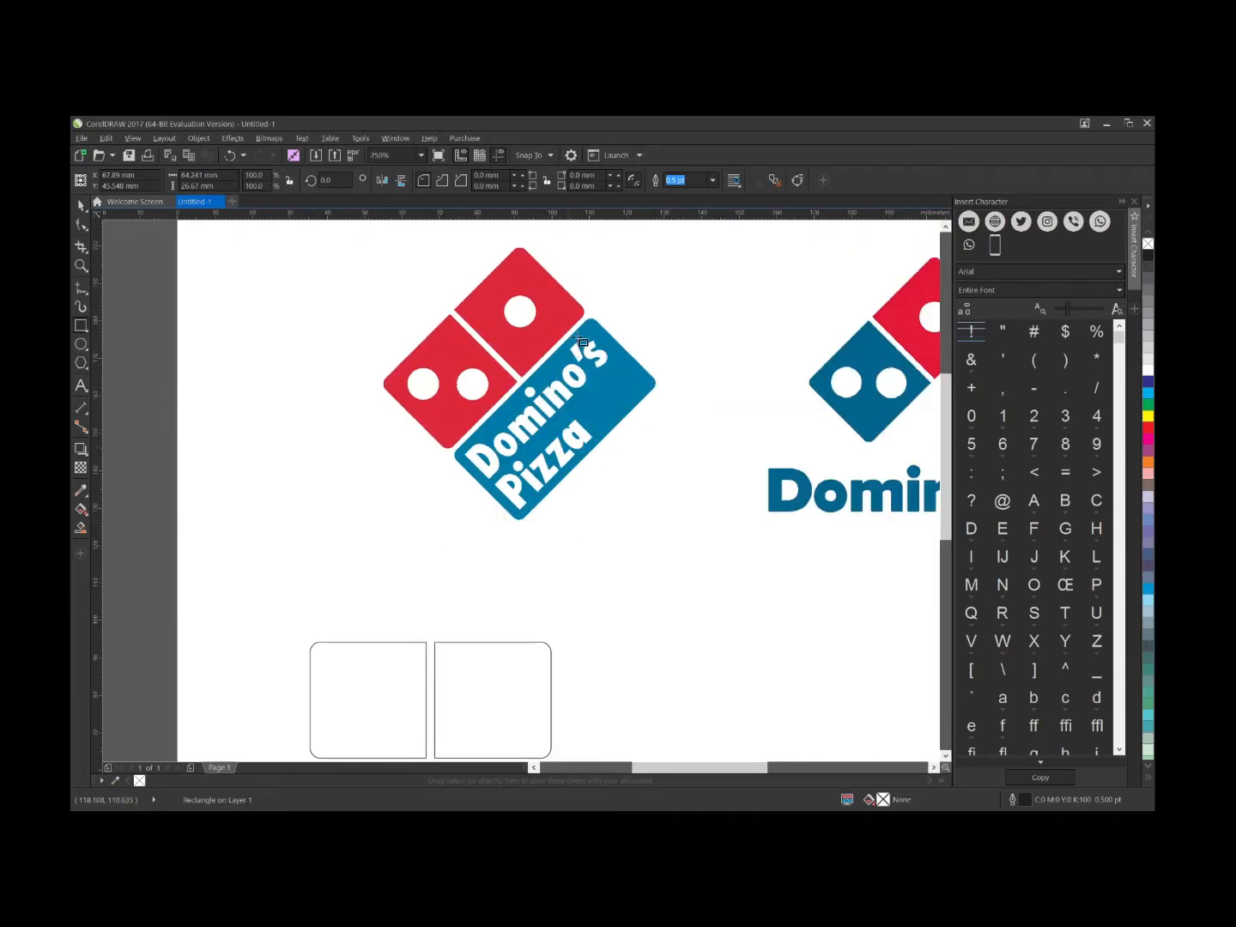
pyautogui.scroll(-2, 477, 530)
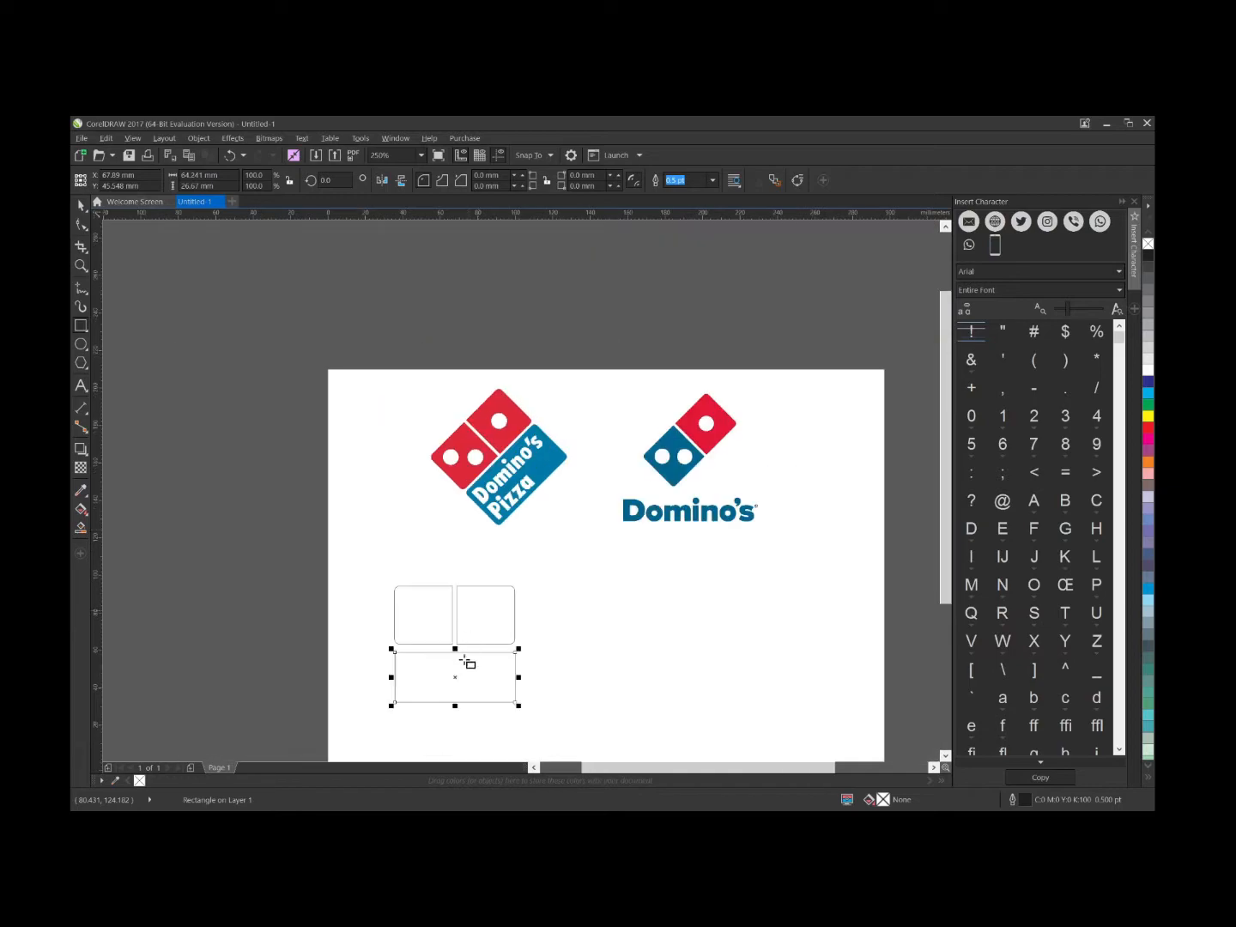
pyautogui.scroll(2, 454, 744)
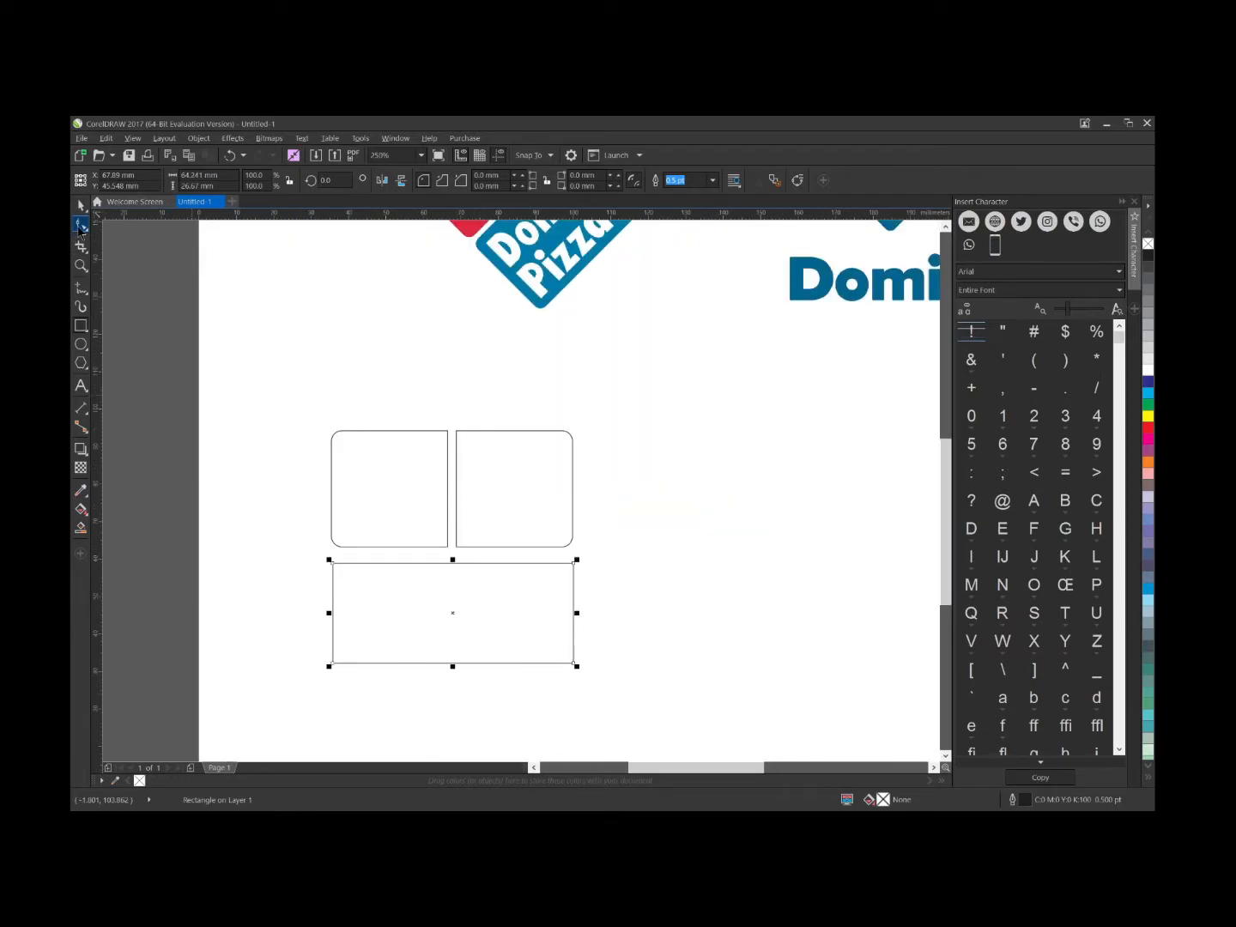
pyautogui.click(80, 225)
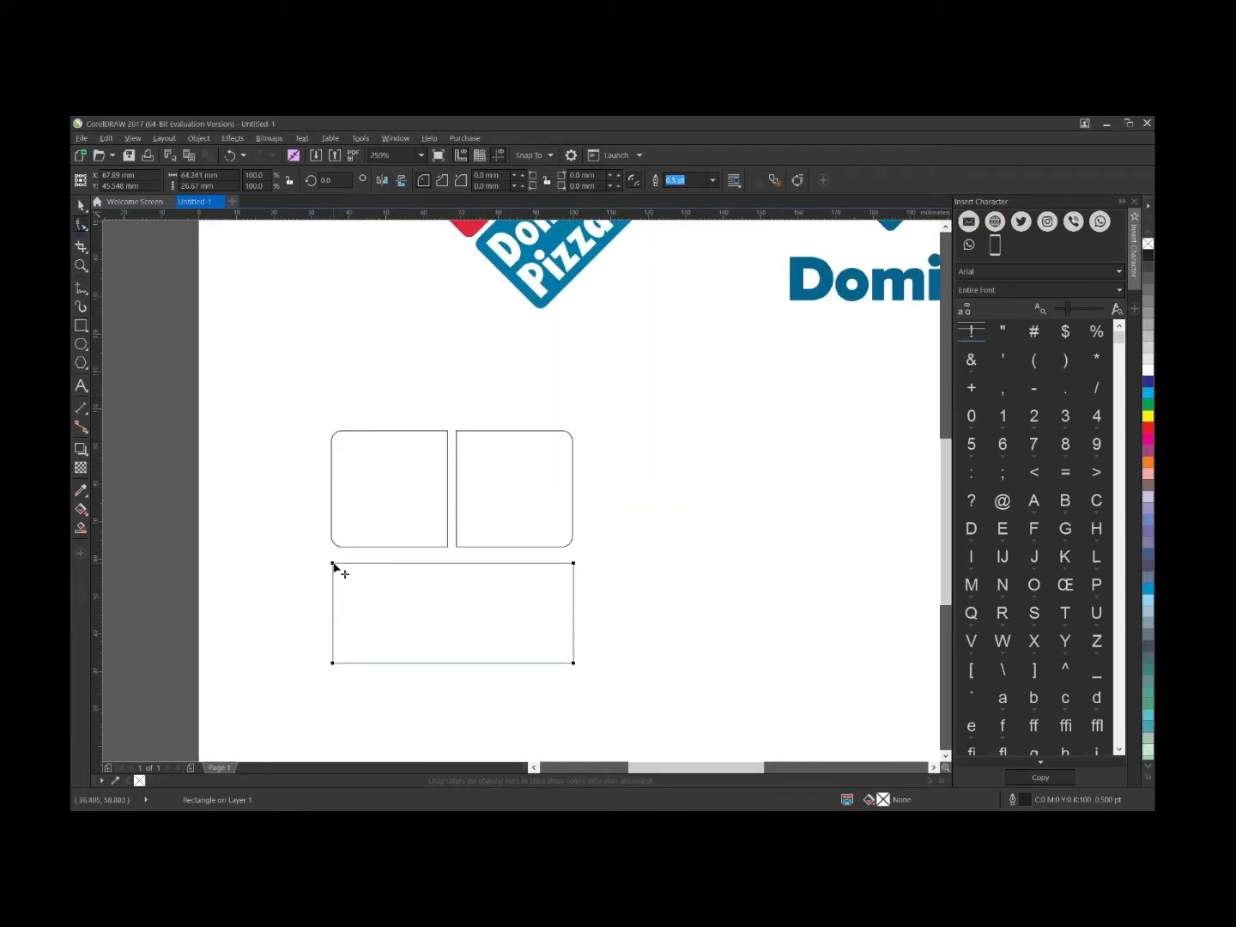
pyautogui.moveTo(332, 566); pyautogui.dragTo(342, 572)
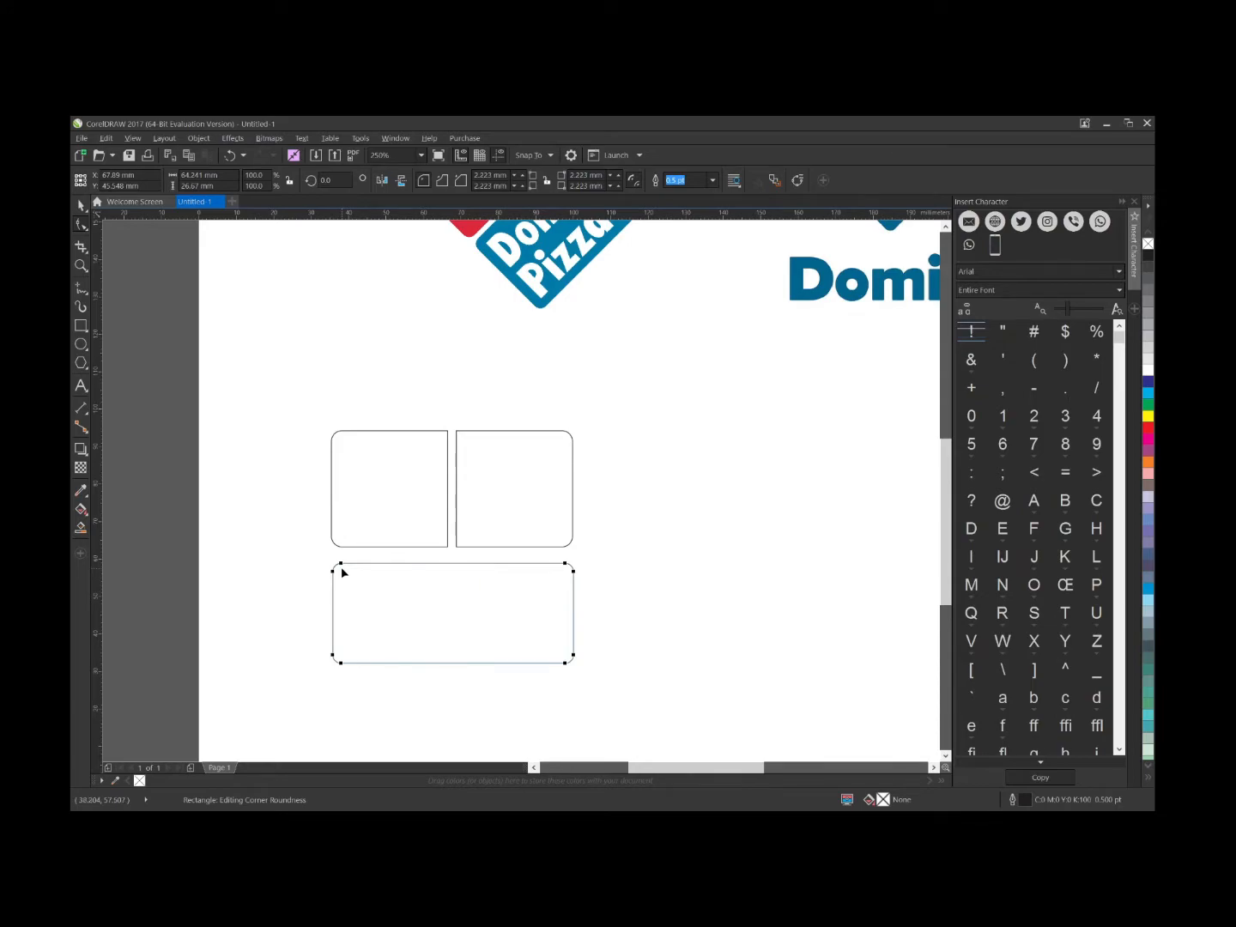
# - Stretch the wide rectangle's top edge upward to a height of about 28.7 mm, matching the gap between the squares
pyautogui.click(80, 205)
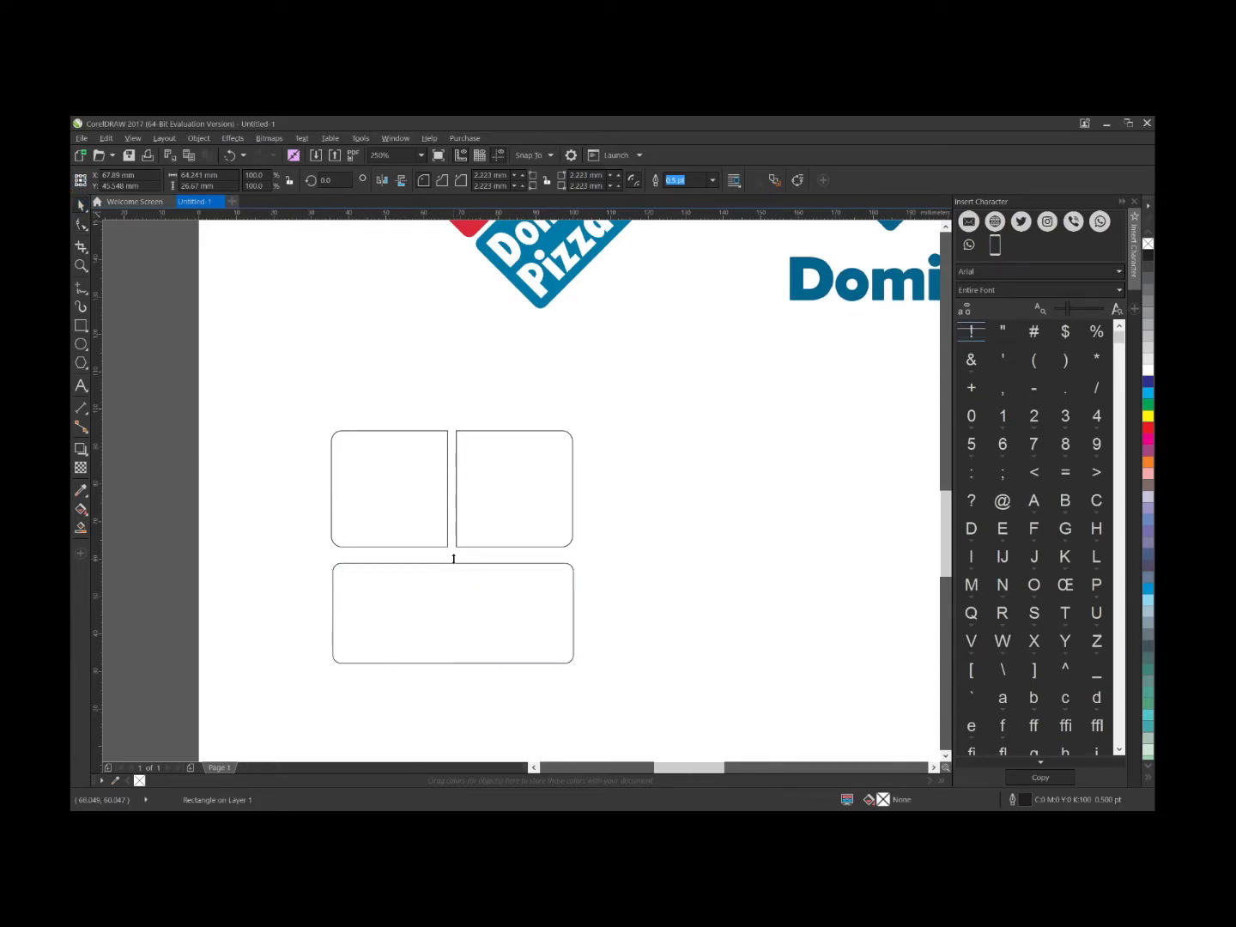
pyautogui.scroll(2, 452, 556)
pyautogui.moveTo(449, 551); pyautogui.dragTo(451, 549)
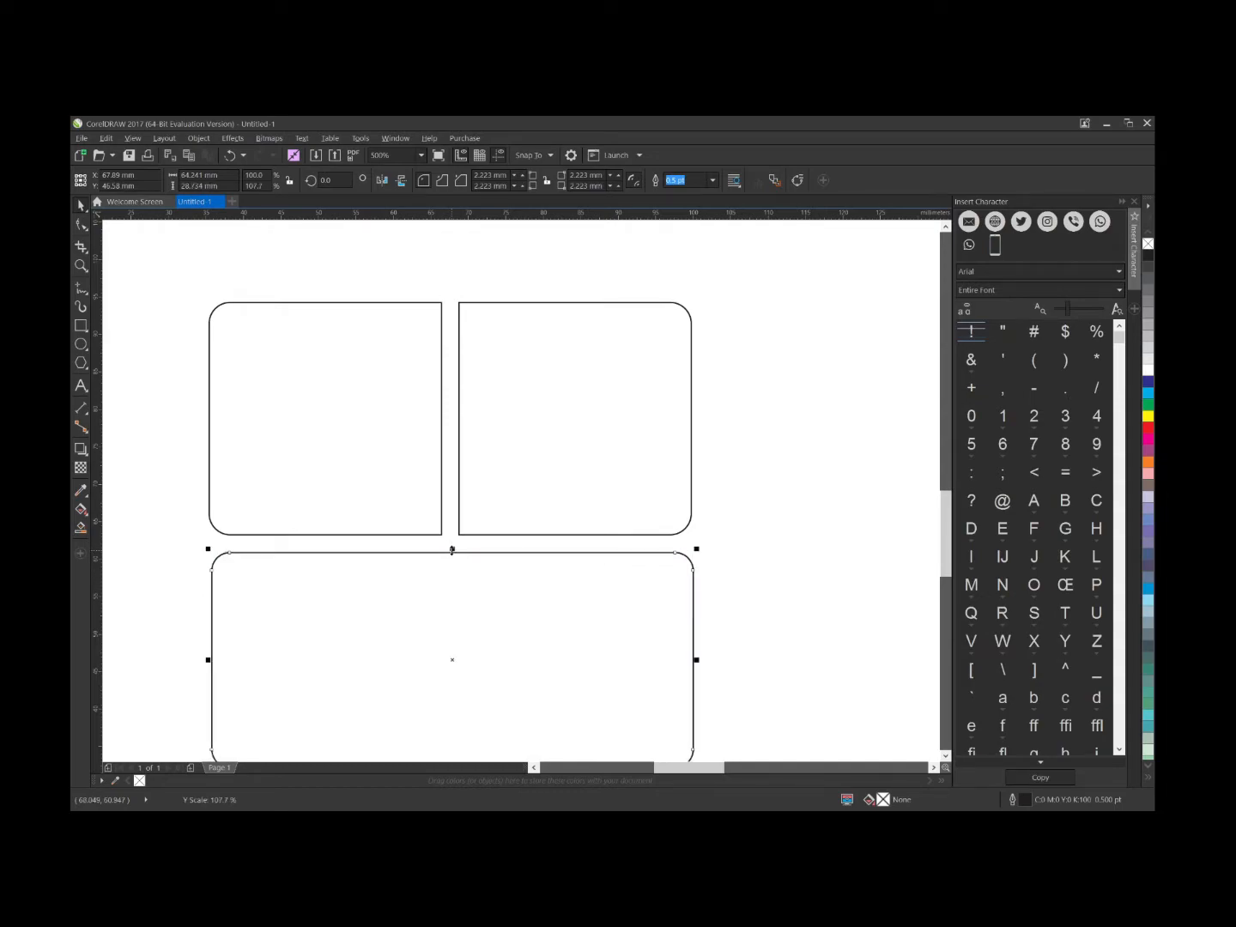
pyautogui.scroll(-2, 452, 550)
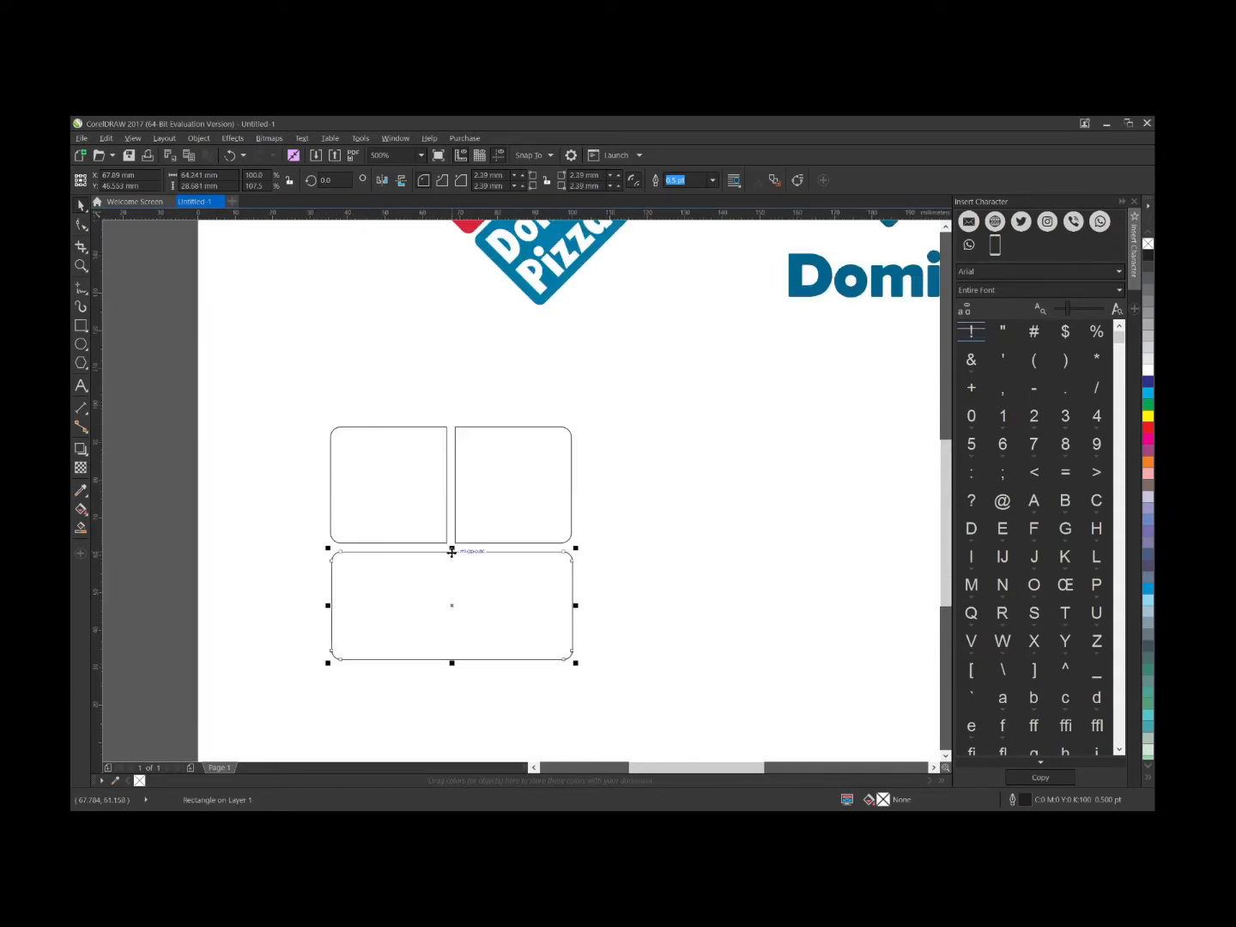
pyautogui.click(384, 538)
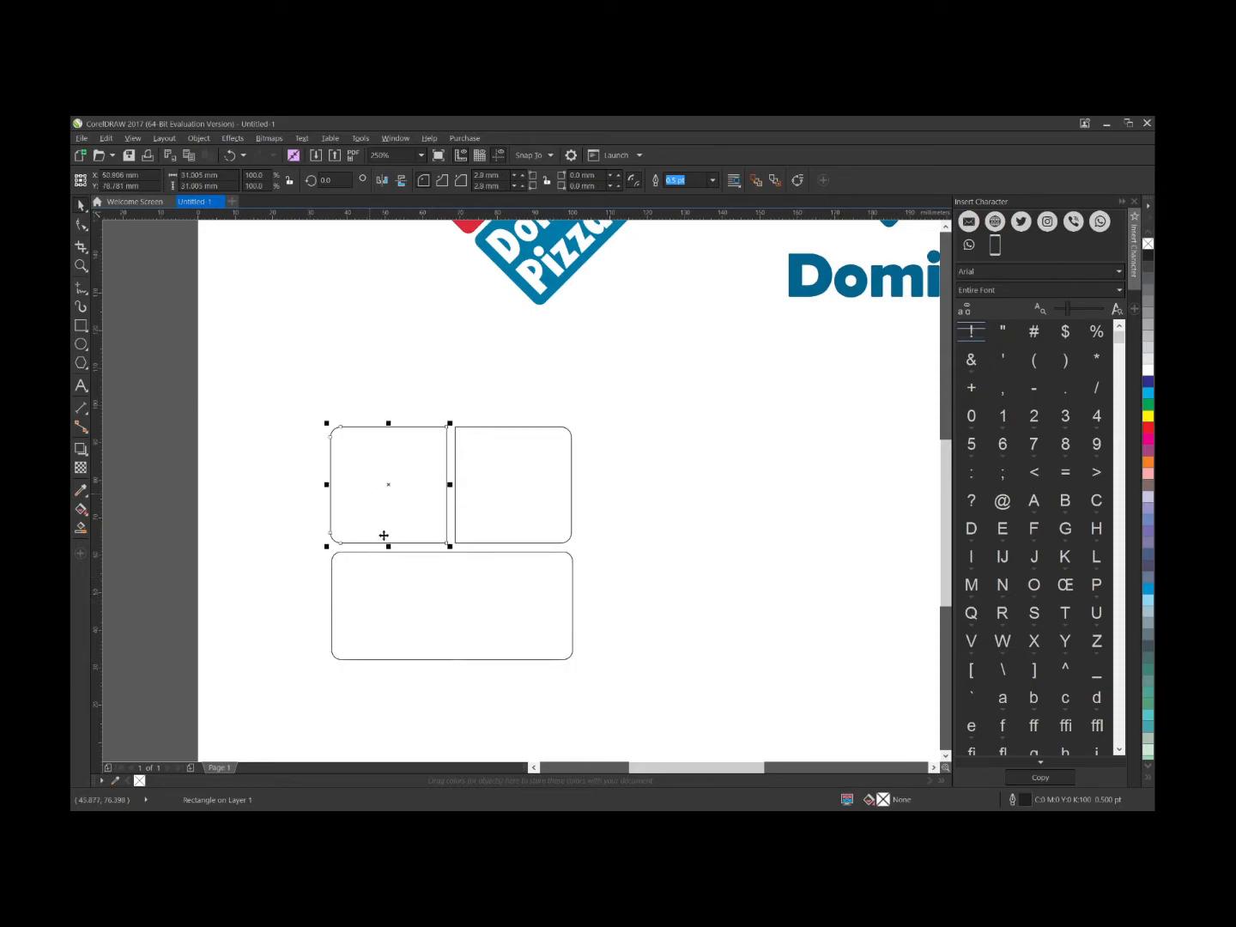
pyautogui.keyDown('shift'); pyautogui.click(397, 606); pyautogui.keyUp('shift')
pyautogui.press('r')
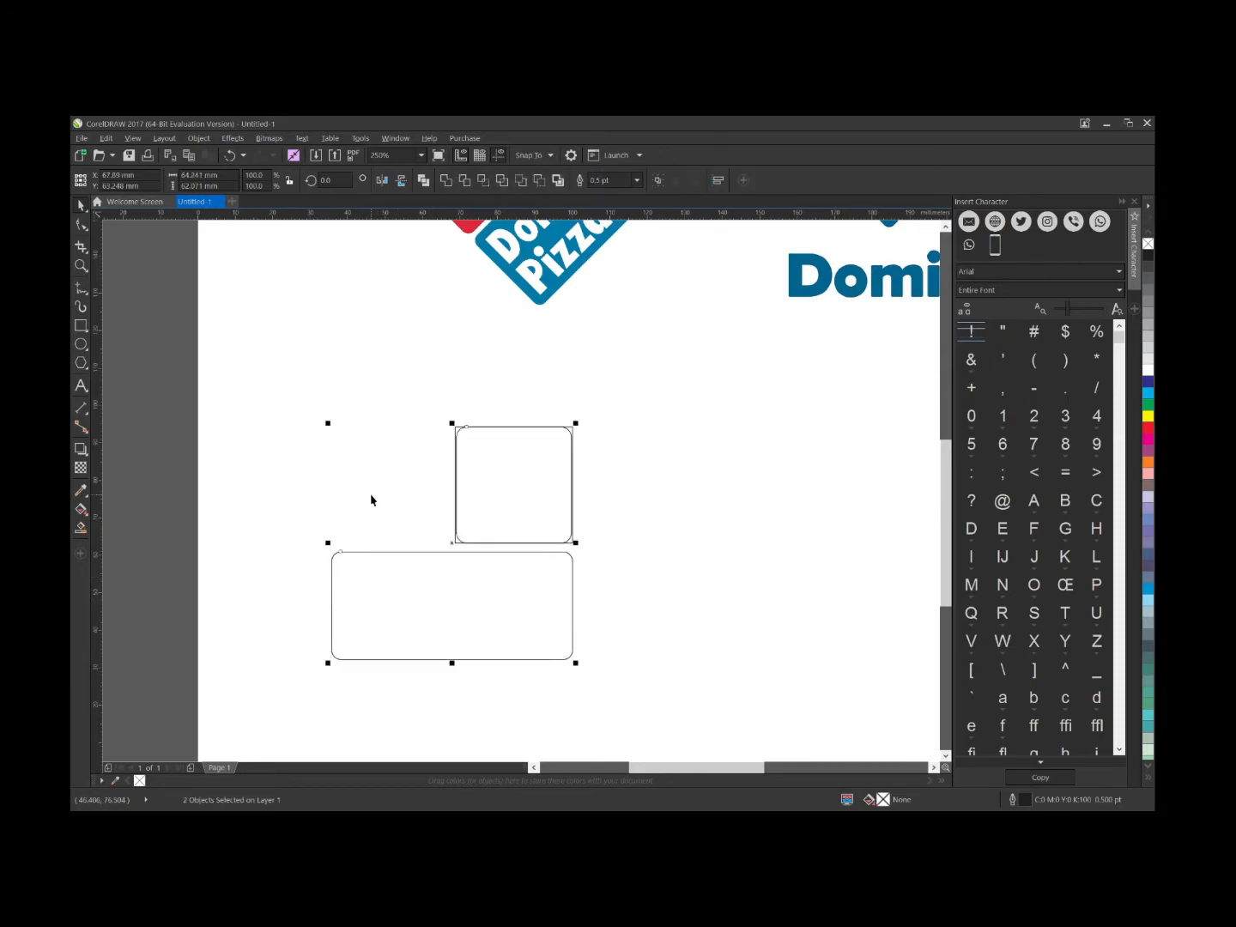
pyautogui.hotkey('ctrl', 'z')
pyautogui.click(619, 512)
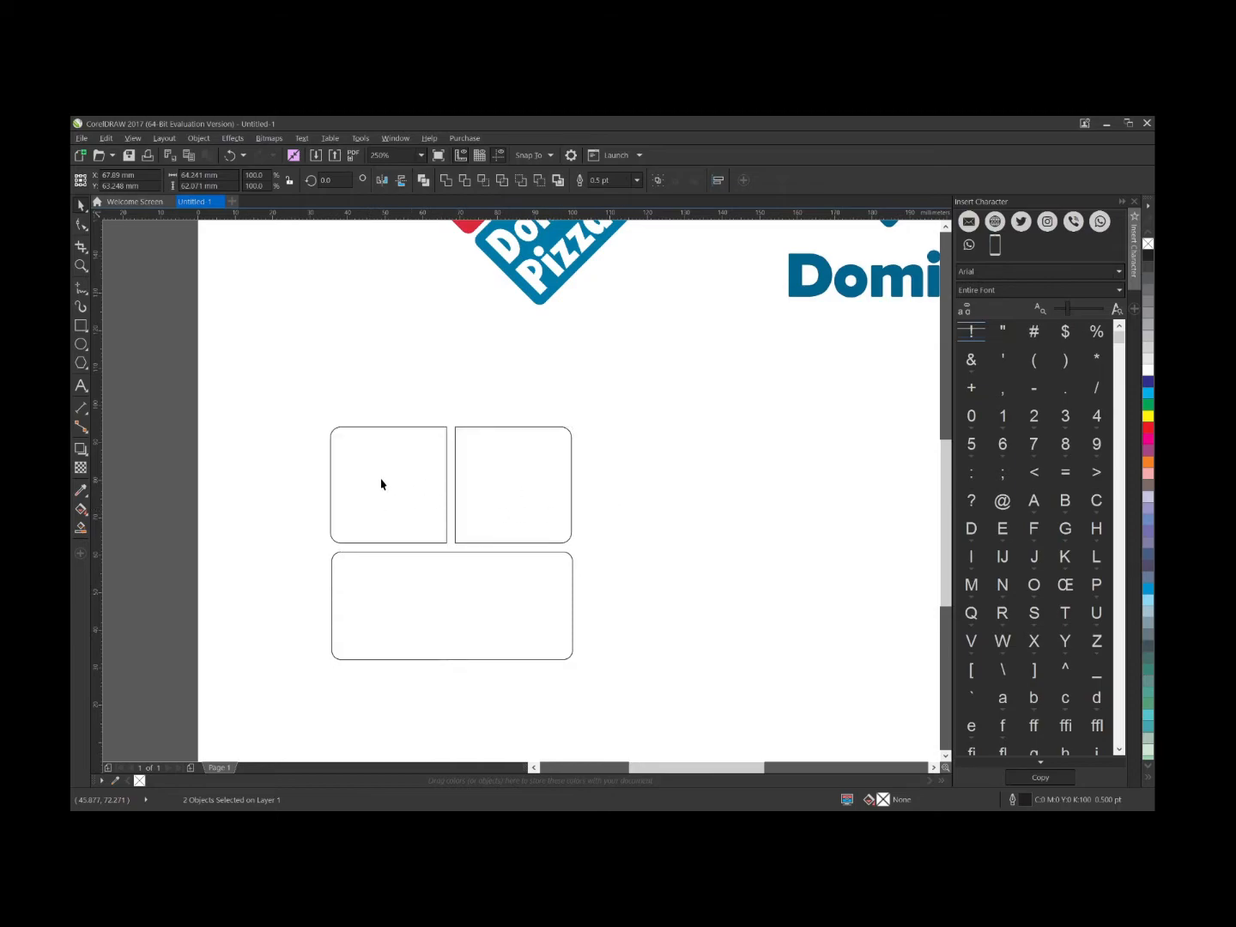
# - Align the left square to the wide rectangle's left edge and the right square to its right edge
pyautogui.click(380, 479)
pyautogui.keyDown('shift'); pyautogui.click(381, 590); pyautogui.keyUp('shift')
pyautogui.press('l')
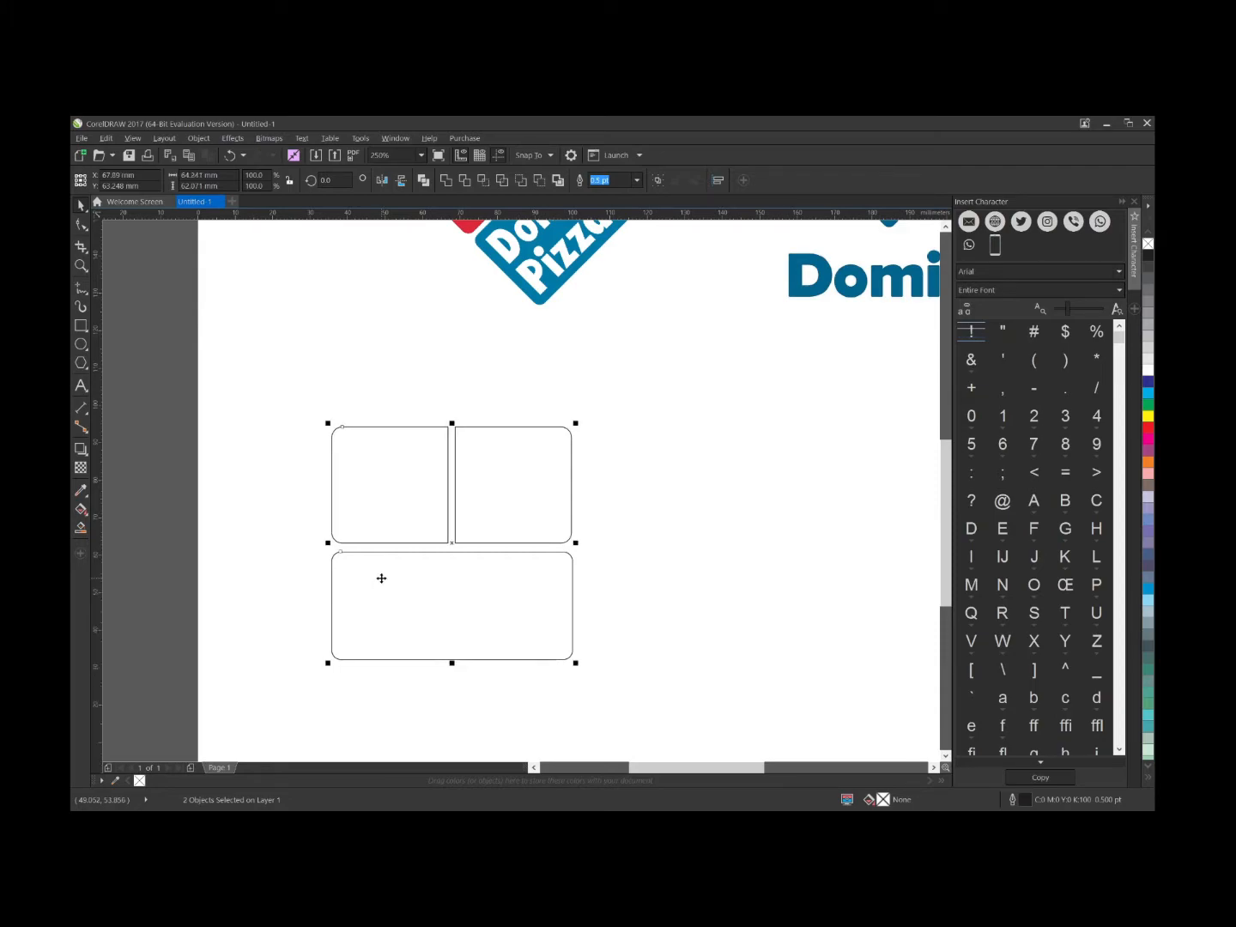
pyautogui.click(490, 518)
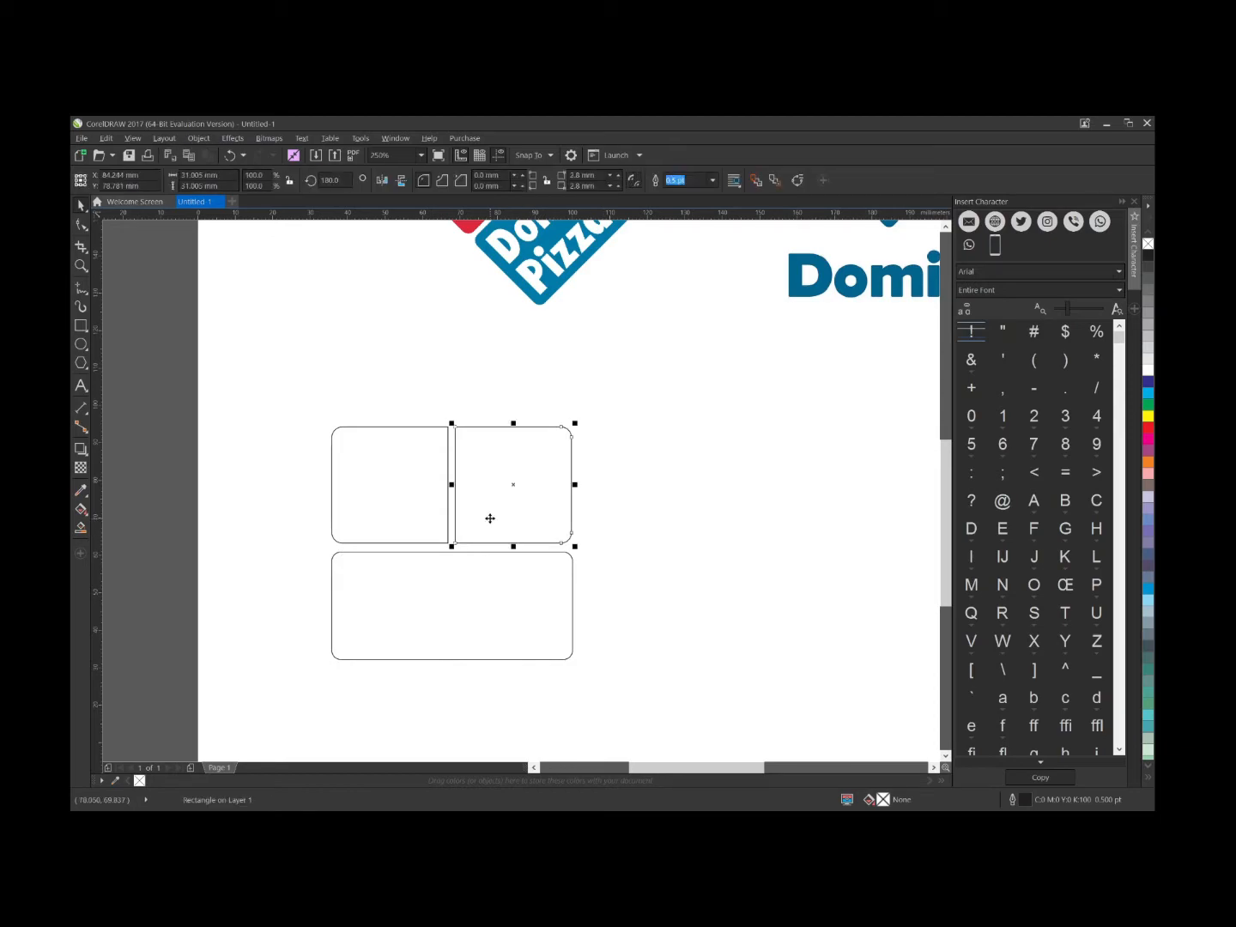
pyautogui.keyDown('shift'); pyautogui.click(485, 594); pyautogui.keyUp('shift')
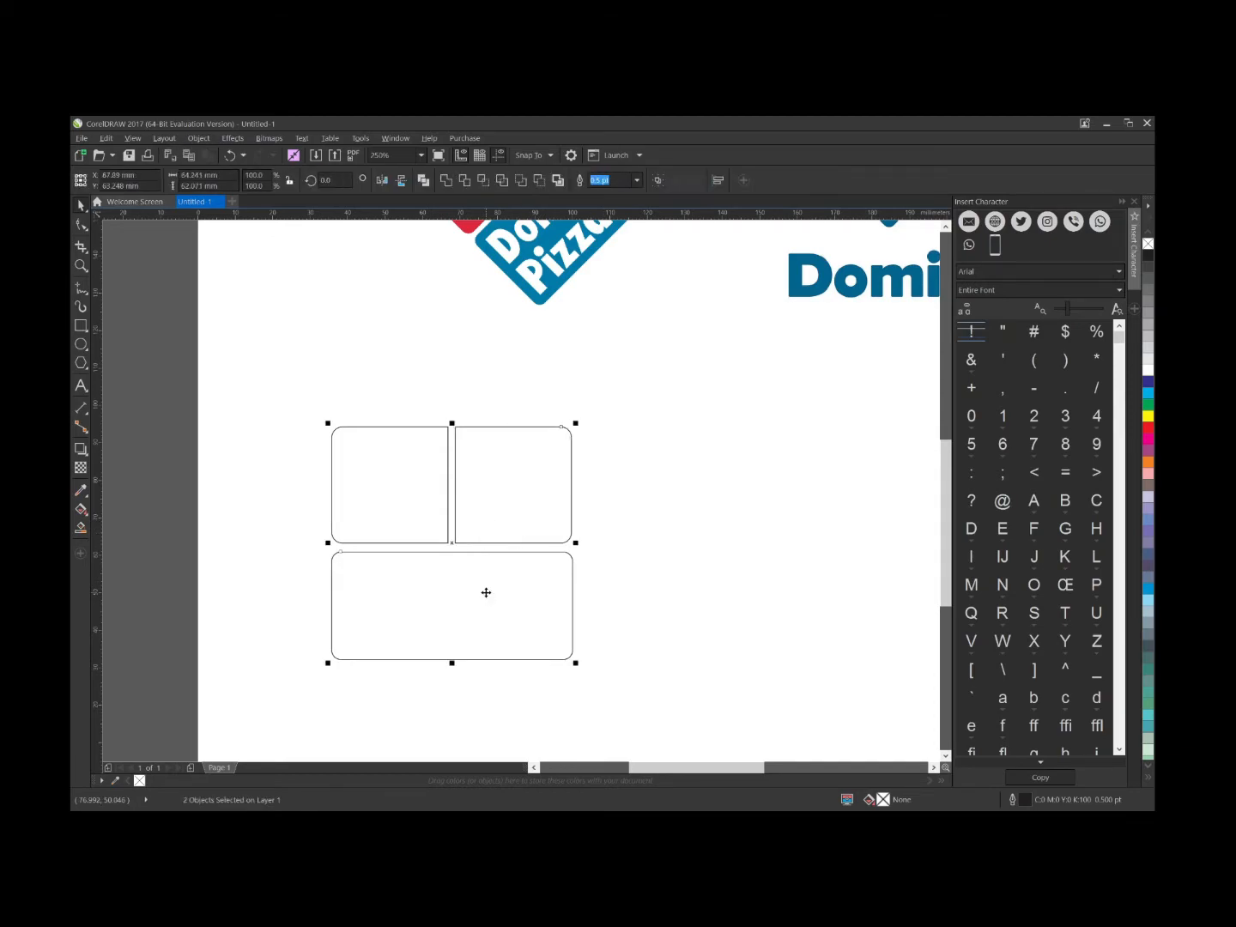
pyautogui.press('r')
pyautogui.click(811, 525)
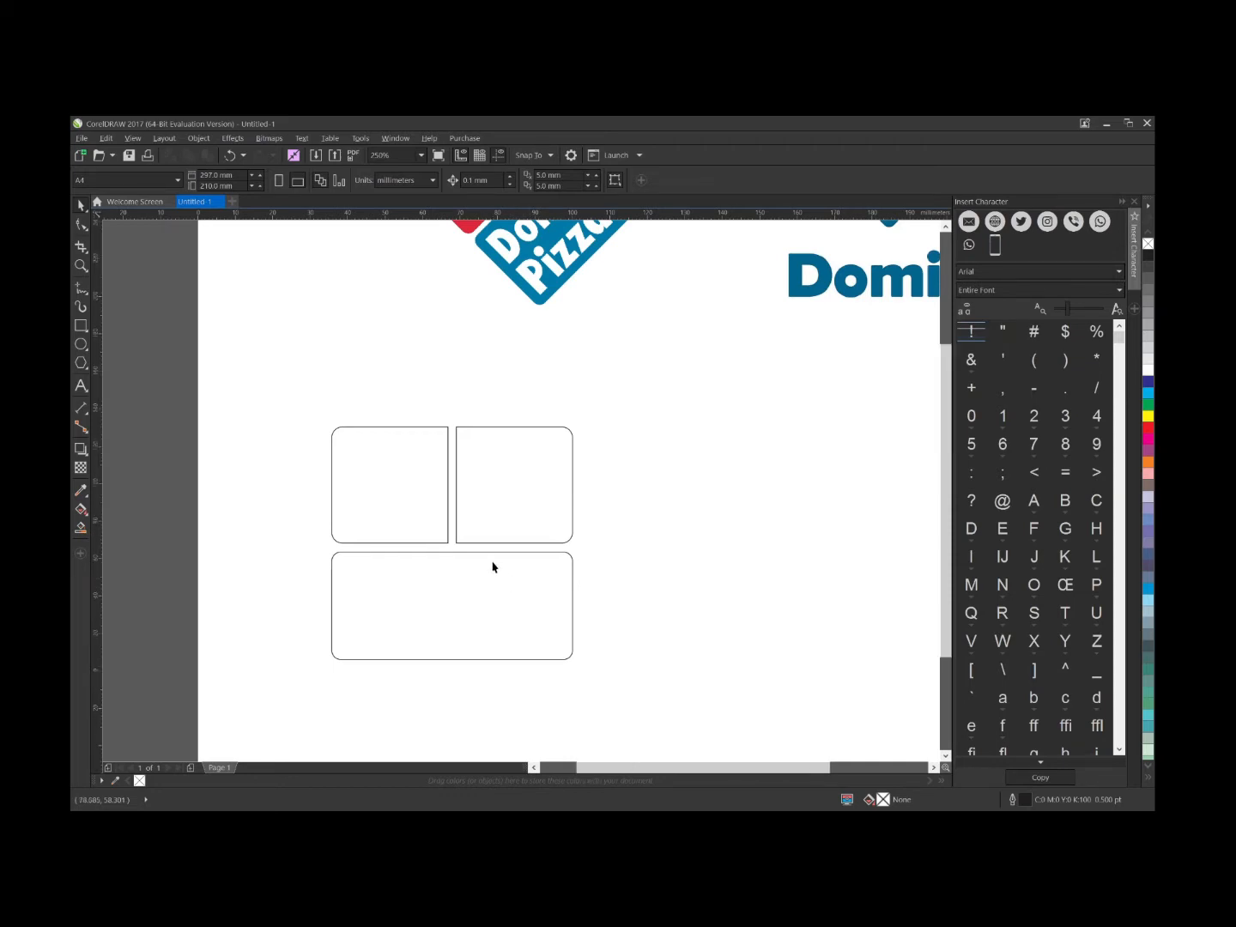
# - Sample the red from the first Domino's Pizza logo and fill both squares with it
pyautogui.scroll(-2, 499, 573)
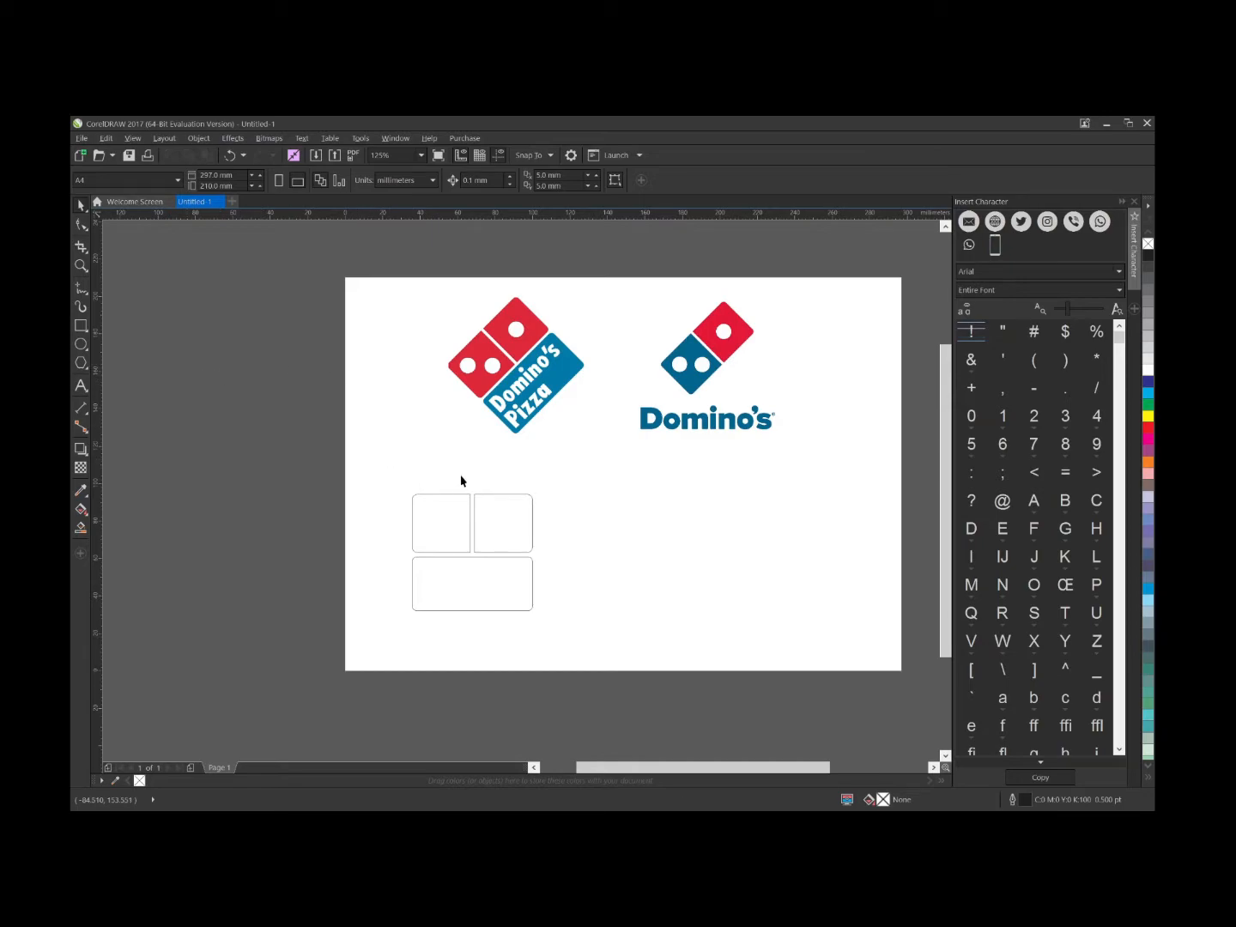
pyautogui.click(80, 492)
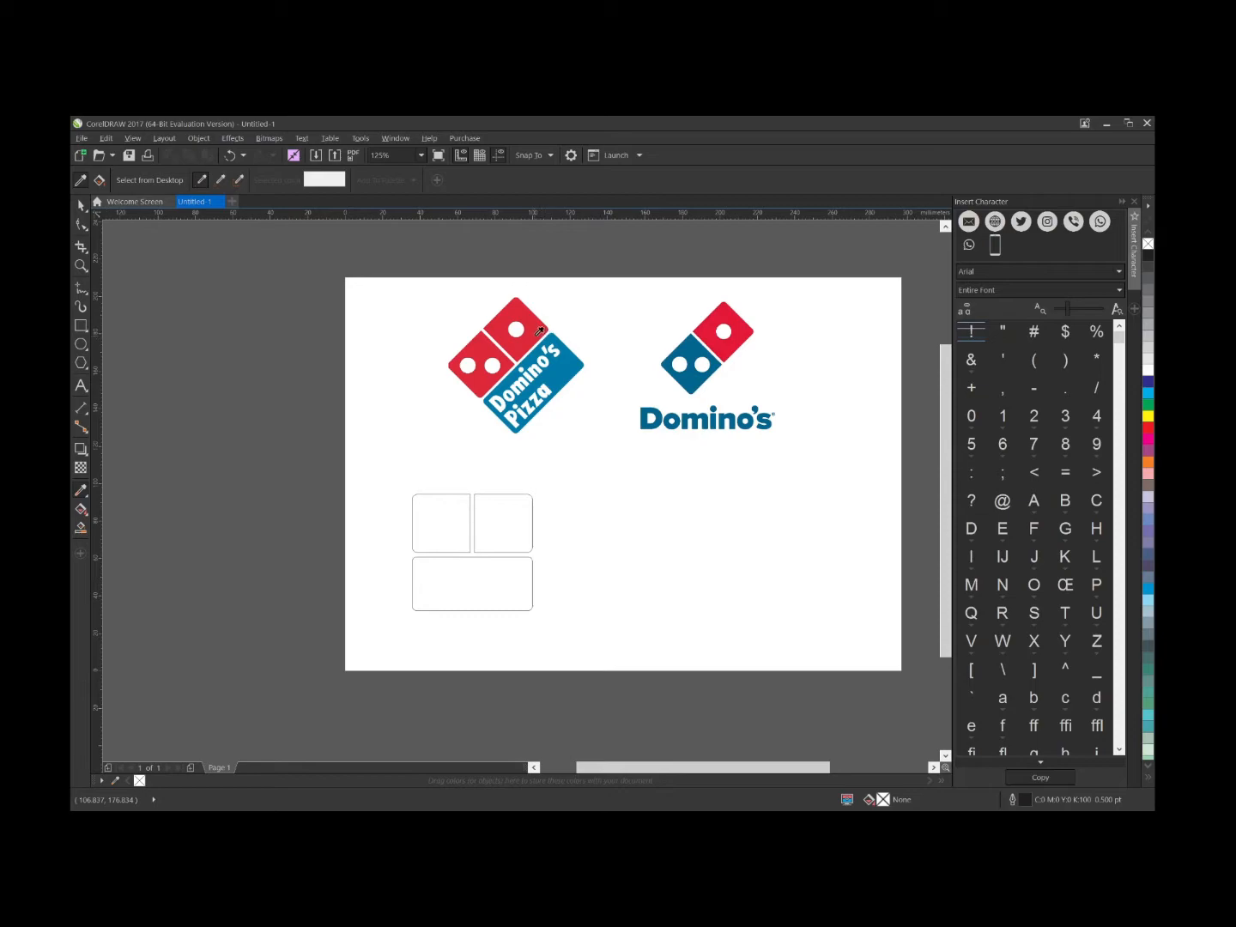
pyautogui.click(538, 332)
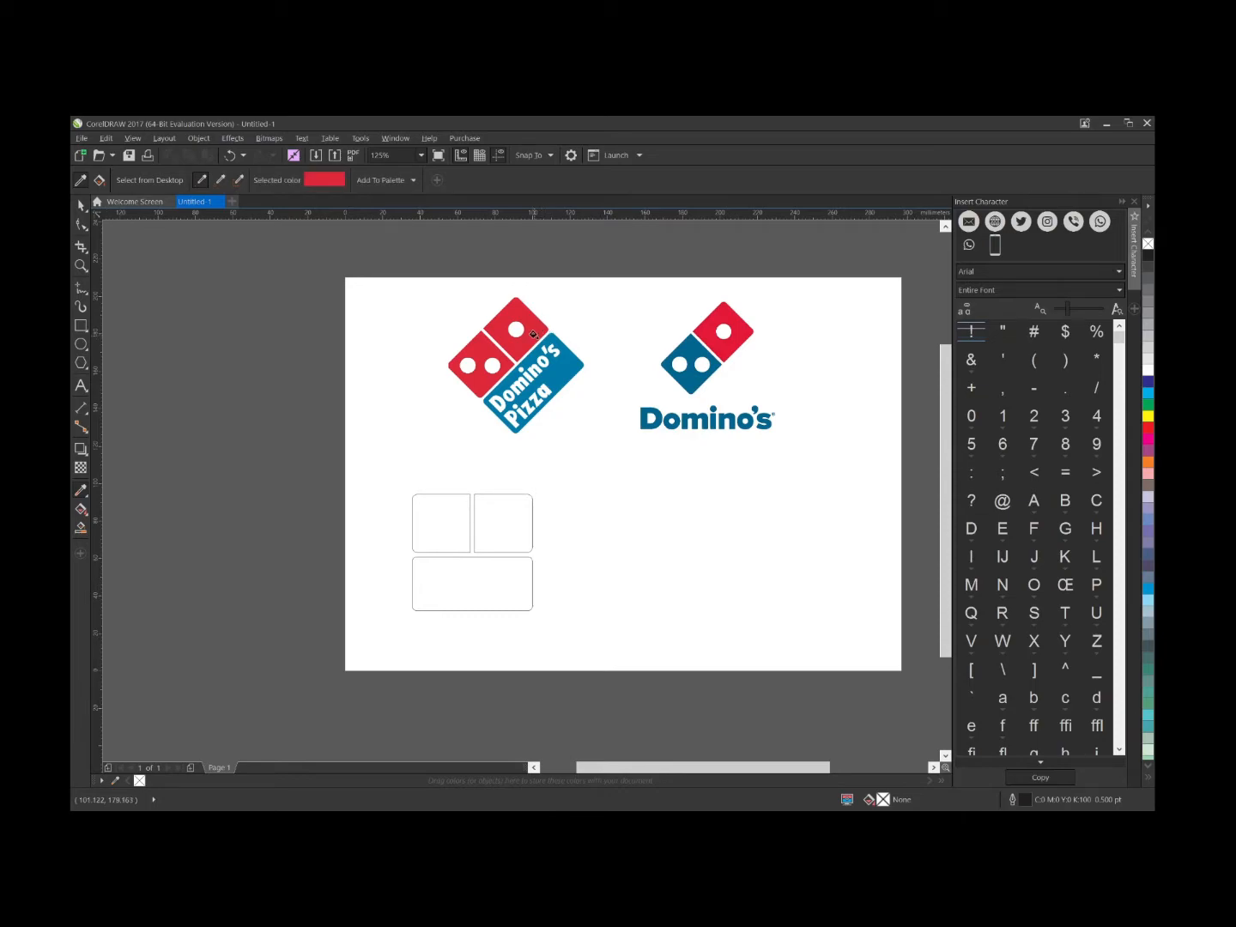
pyautogui.click(506, 508)
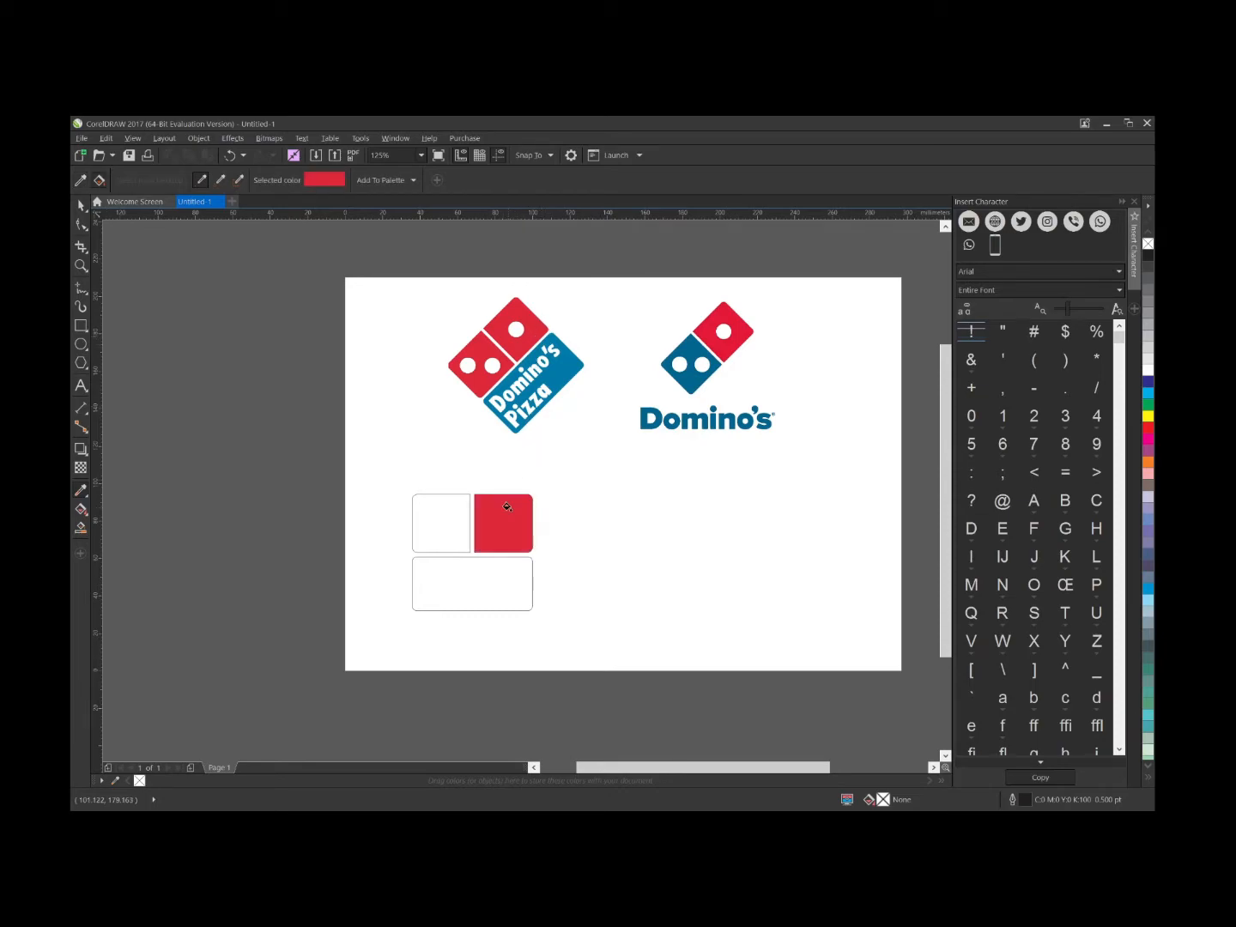
pyautogui.click(445, 520)
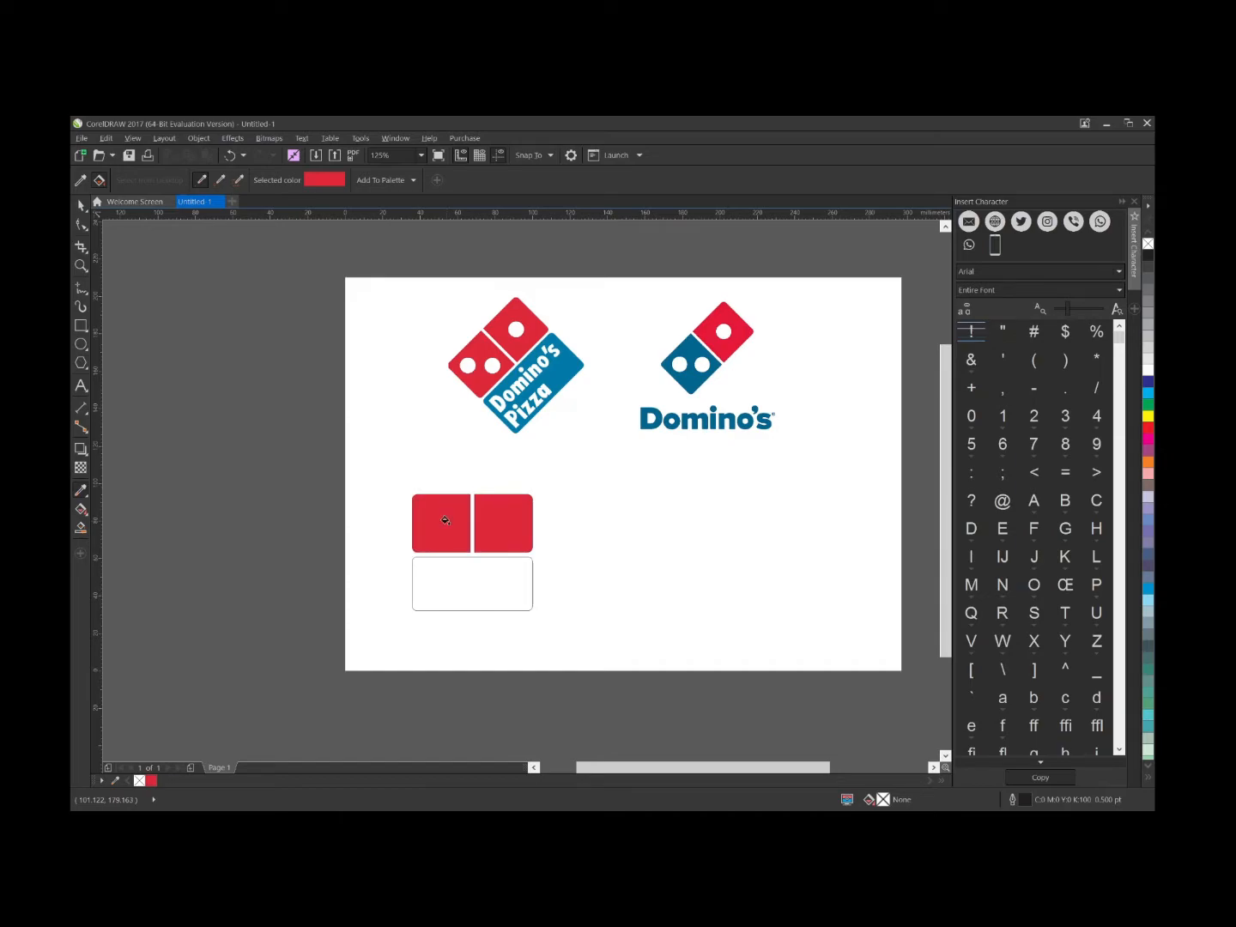
# - Sample the blue from the first Domino's Pizza logo and fill the wide rectangle with it
pyautogui.click(80, 181)
pyautogui.click(564, 367)
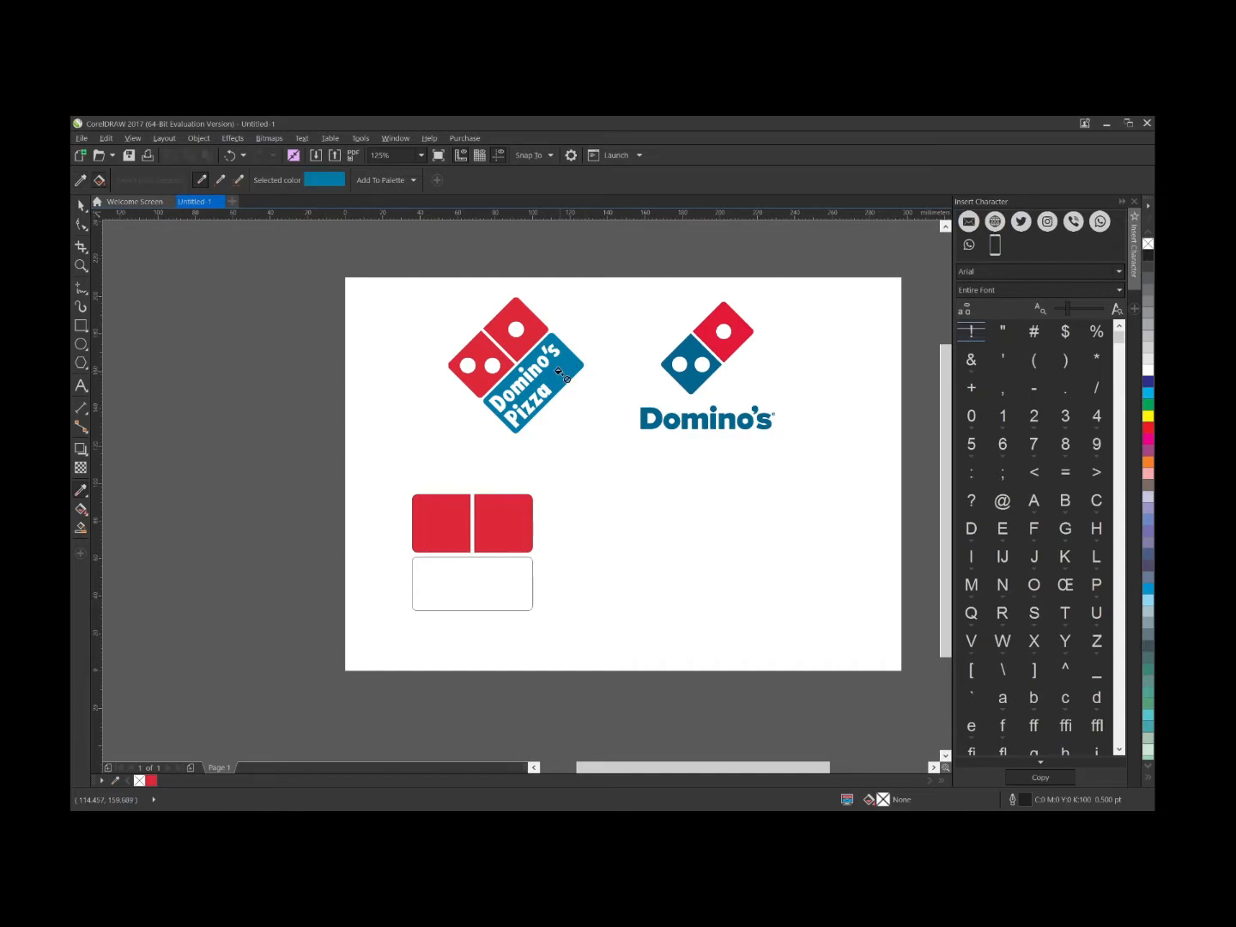
pyautogui.click(448, 576)
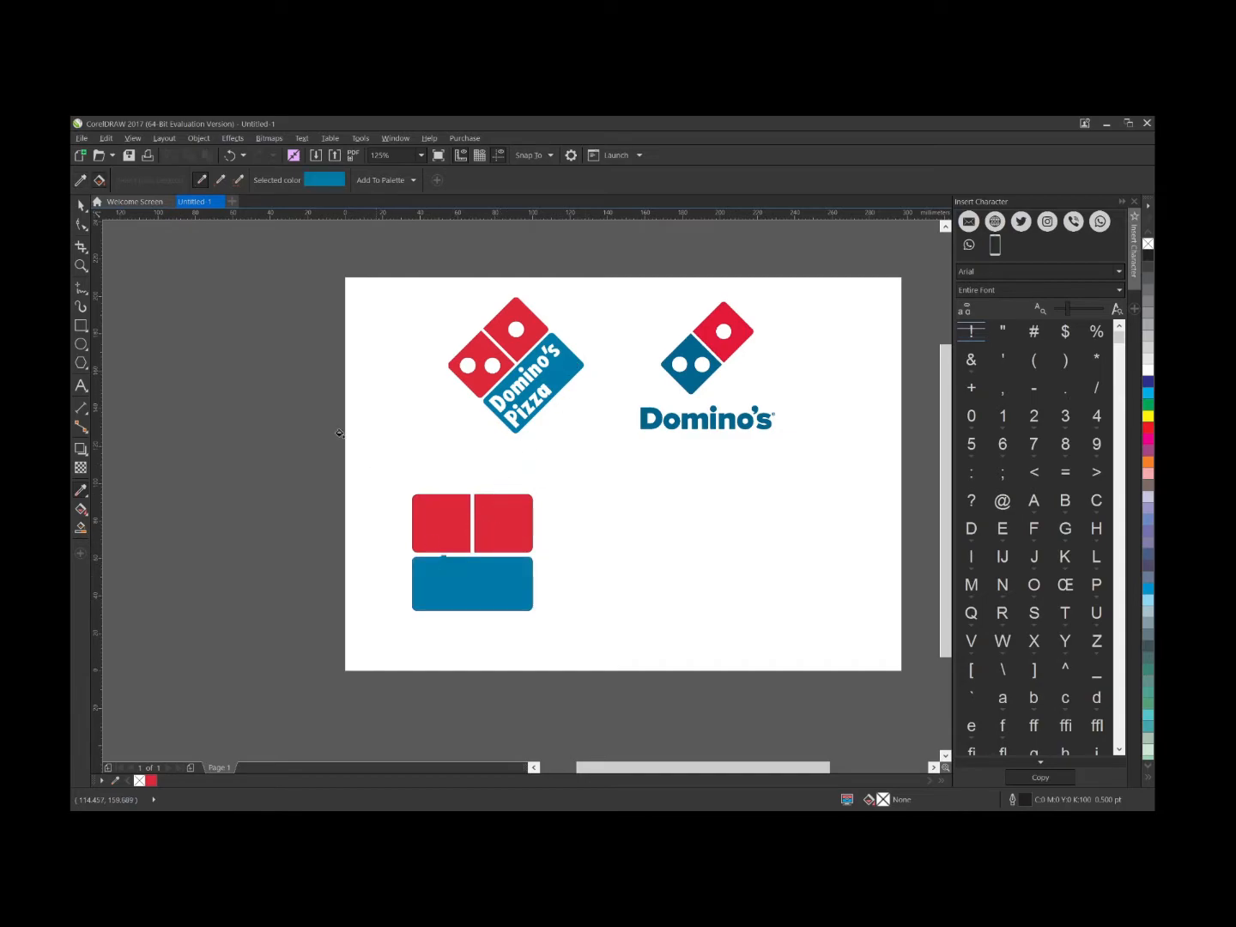
# - Remove the outlines from the two red squares and the blue rectangle
pyautogui.click(82, 206)
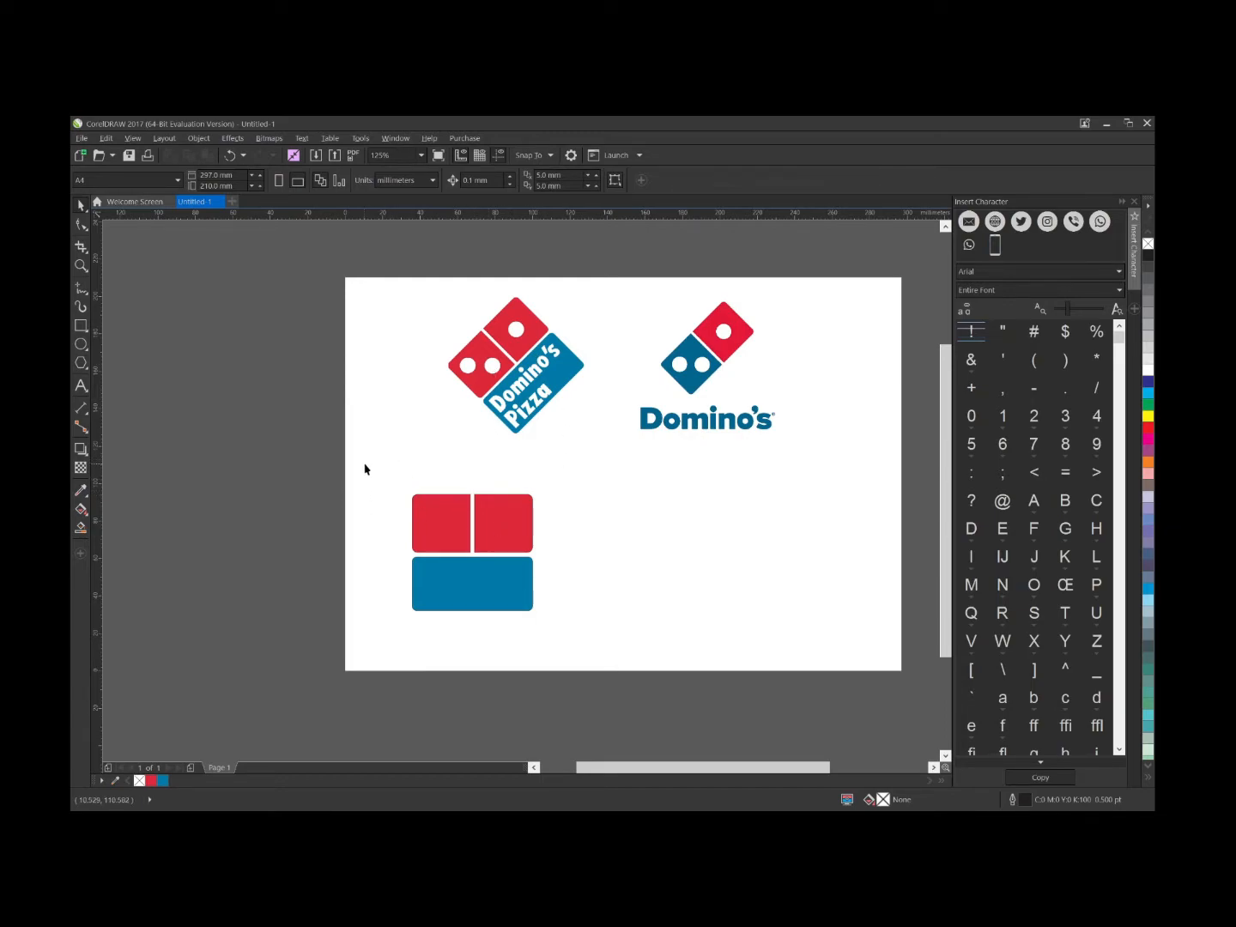
pyautogui.moveTo(350, 461); pyautogui.dragTo(564, 664)
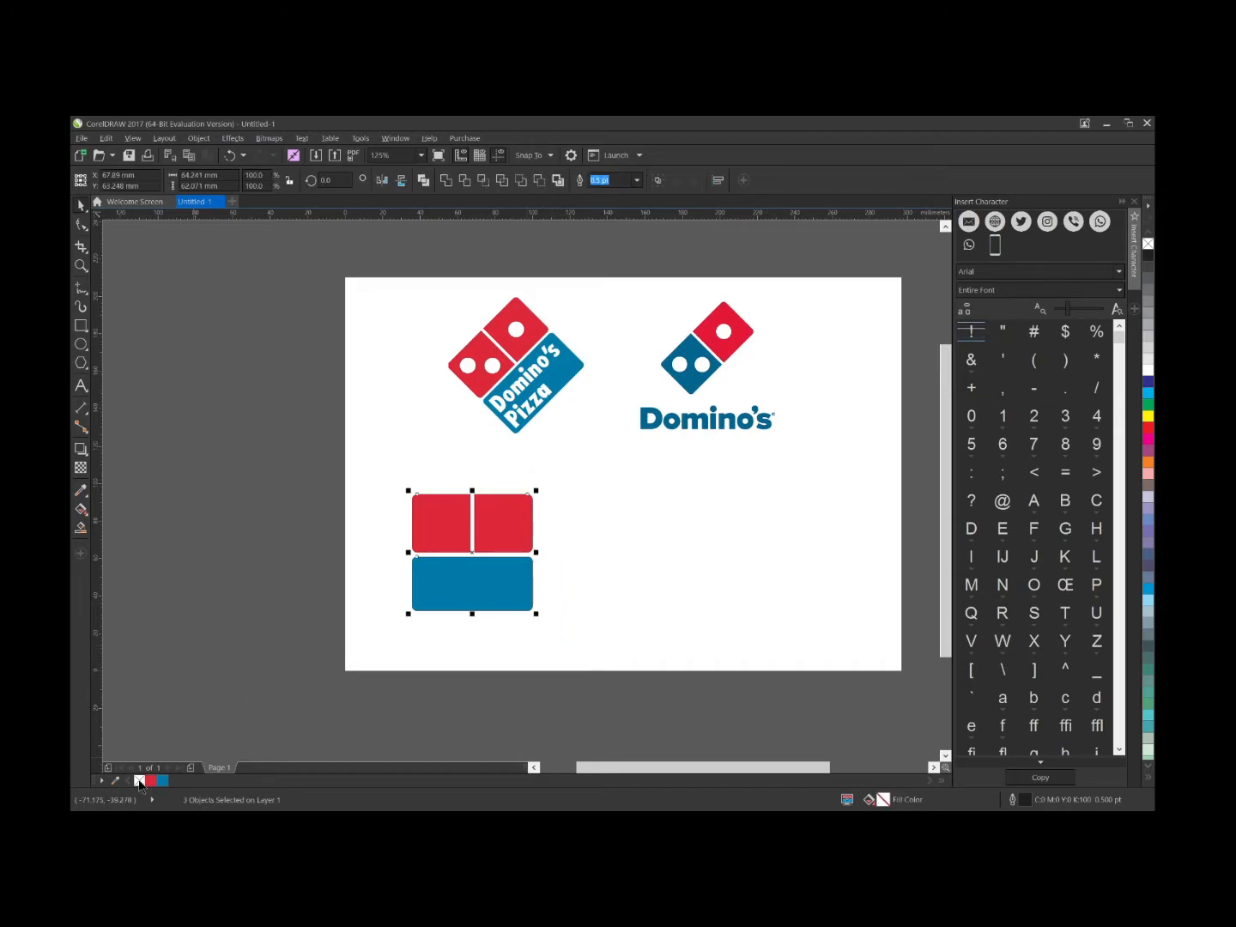
pyautogui.rightClick(140, 783)
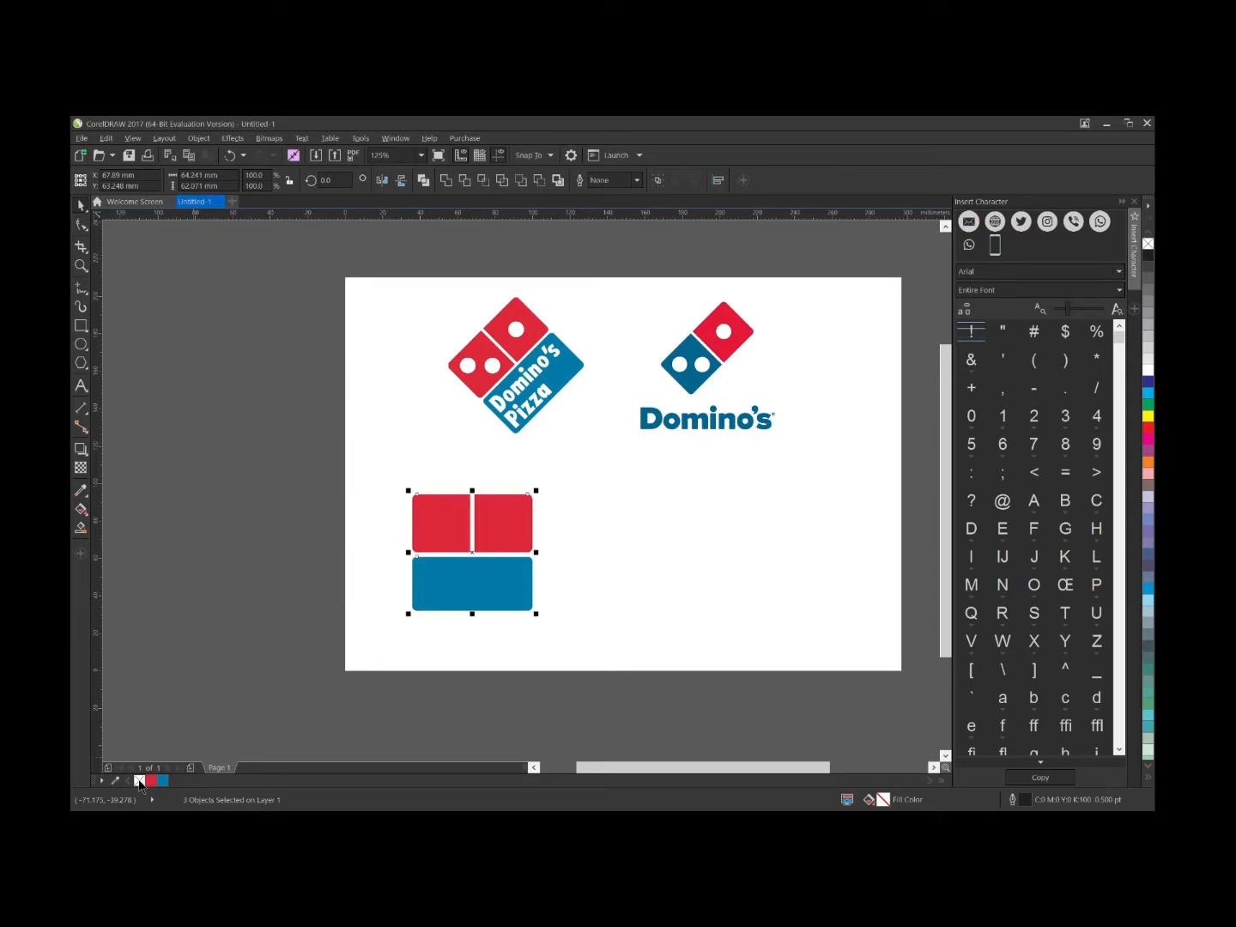
pyautogui.click(481, 666)
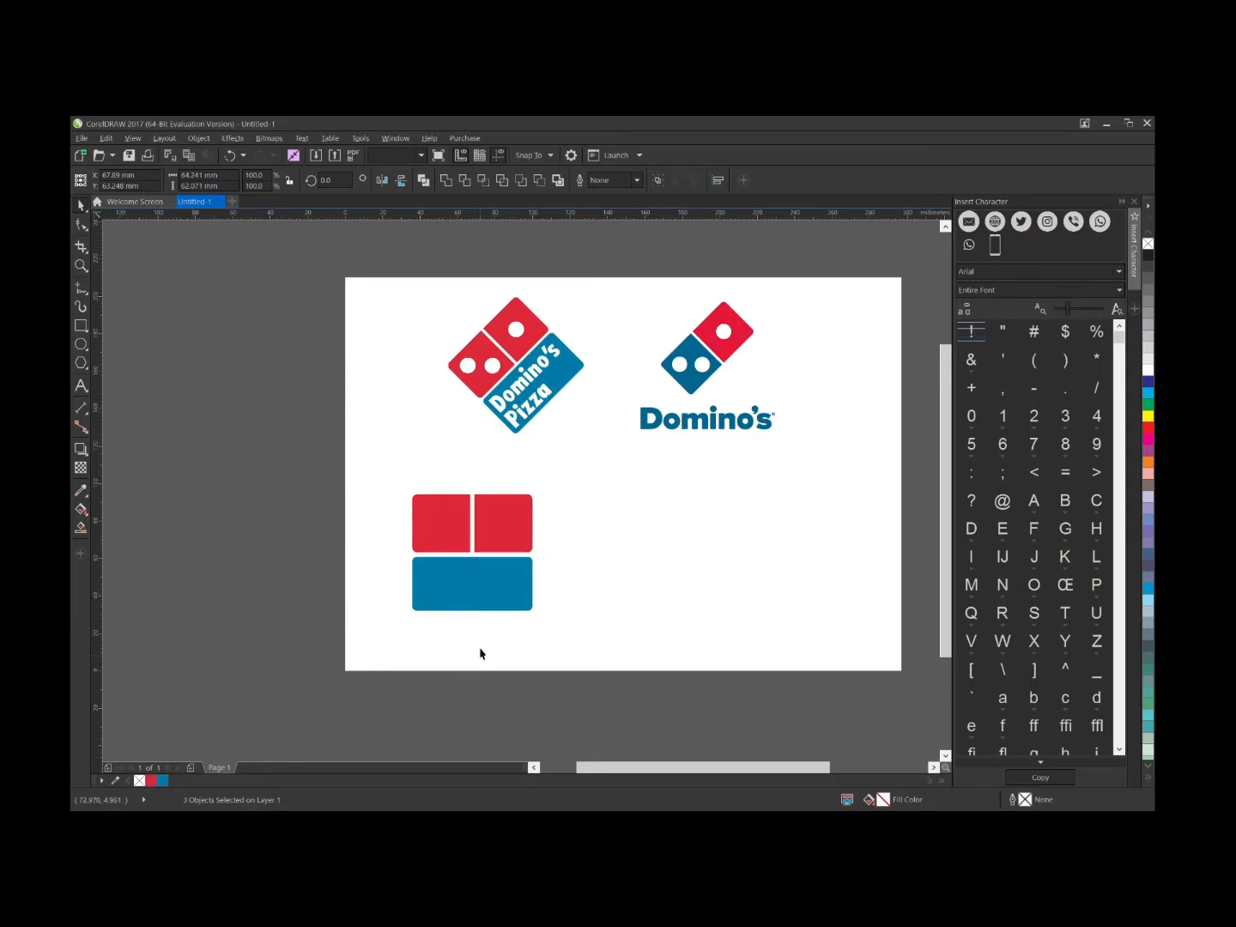
# - Move the blue rectangle up slightly to narrow its gap below the red squares
pyautogui.scroll(2, 488, 556)
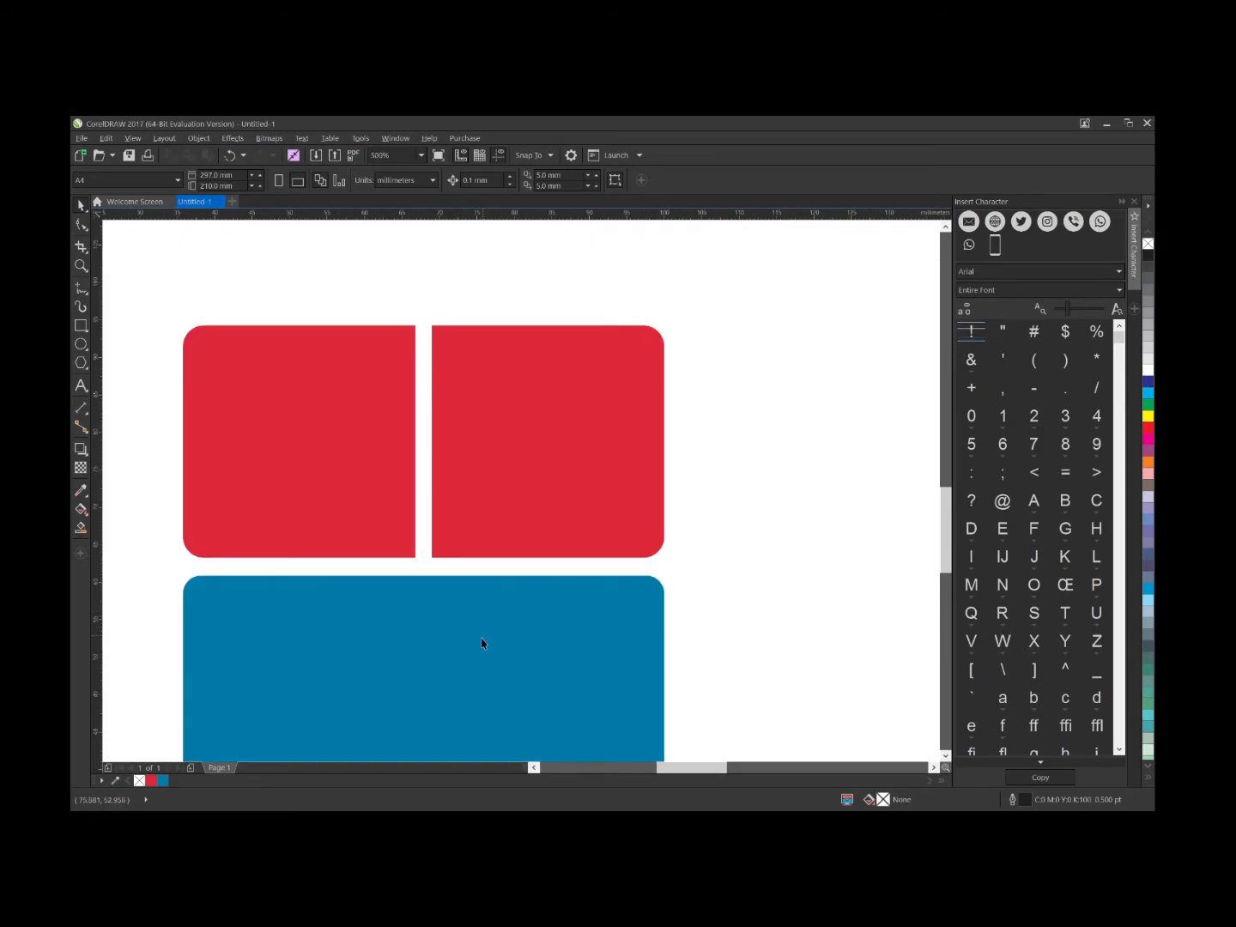
pyautogui.click(481, 641)
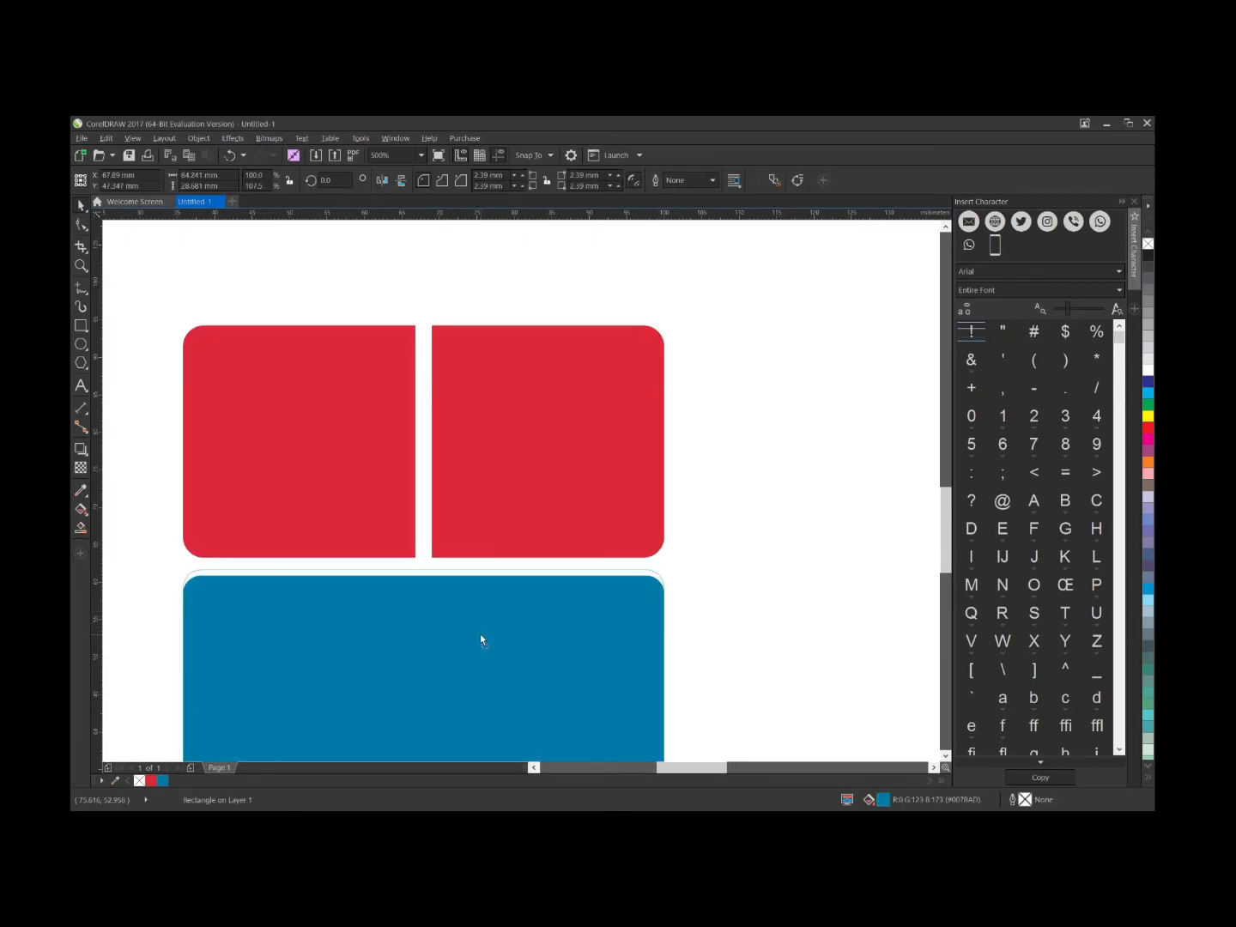
pyautogui.moveTo(481, 634); pyautogui.dragTo(480, 635)
pyautogui.scroll(-2, 480, 633)
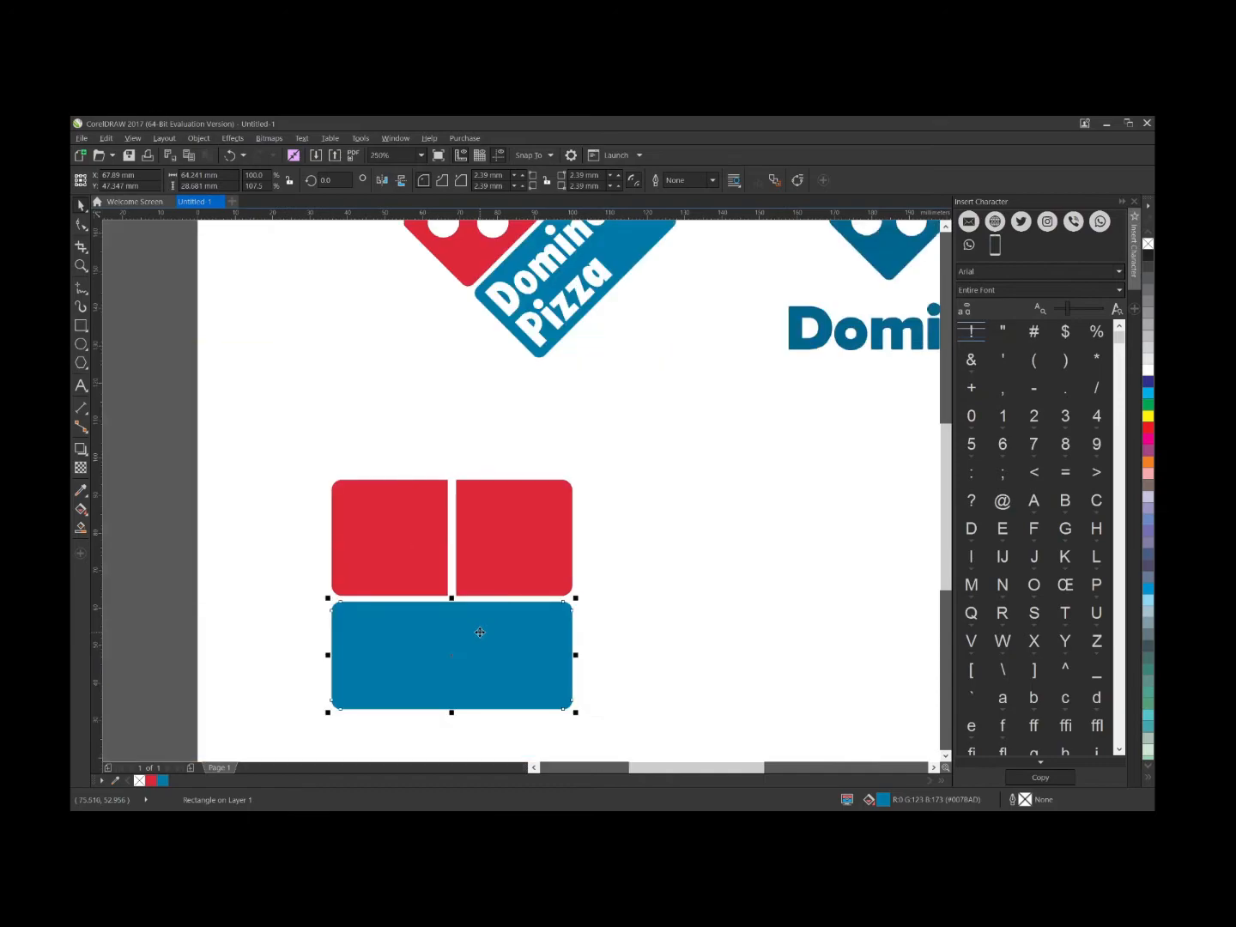
pyautogui.scroll(-2, 479, 633)
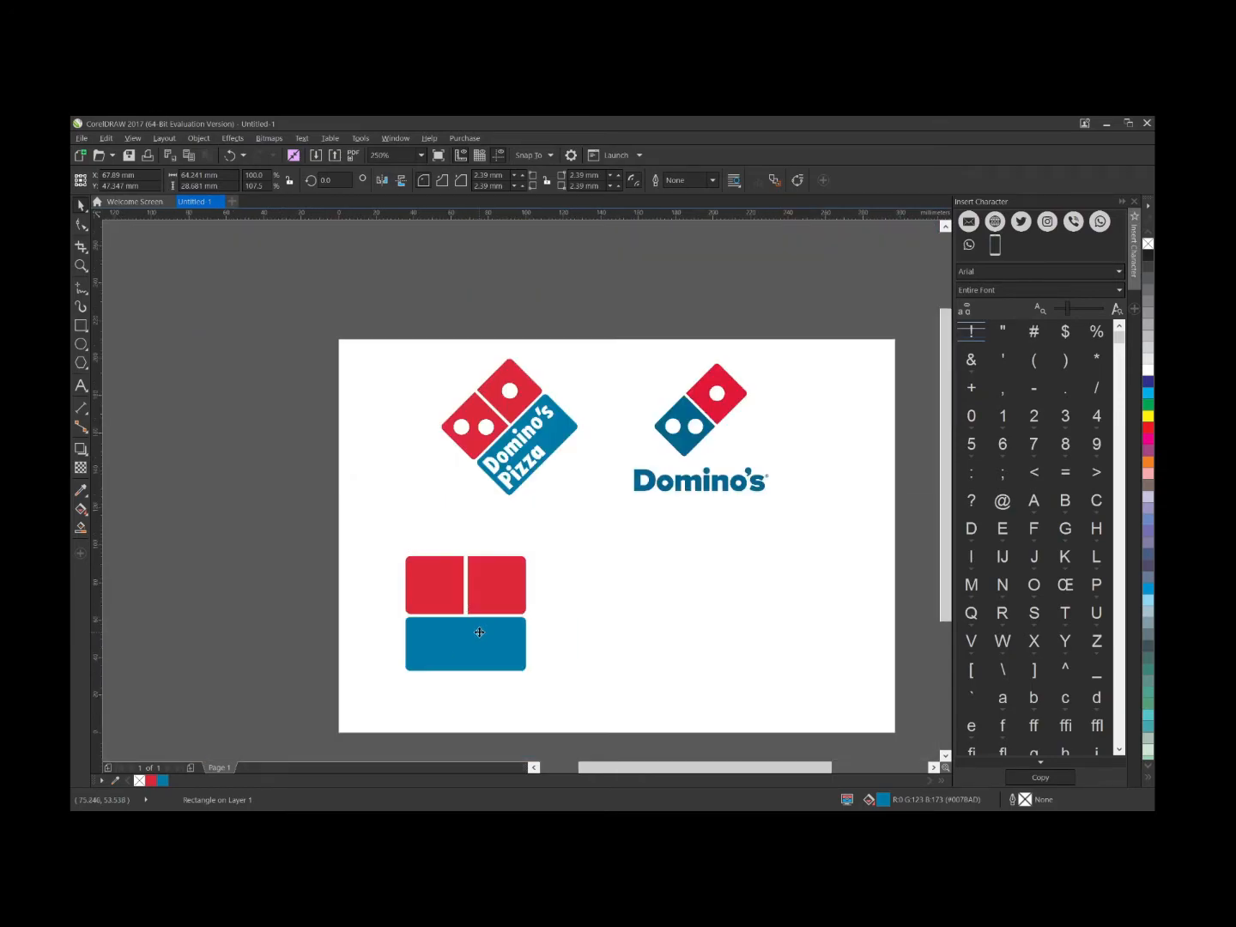
pyautogui.click(585, 636)
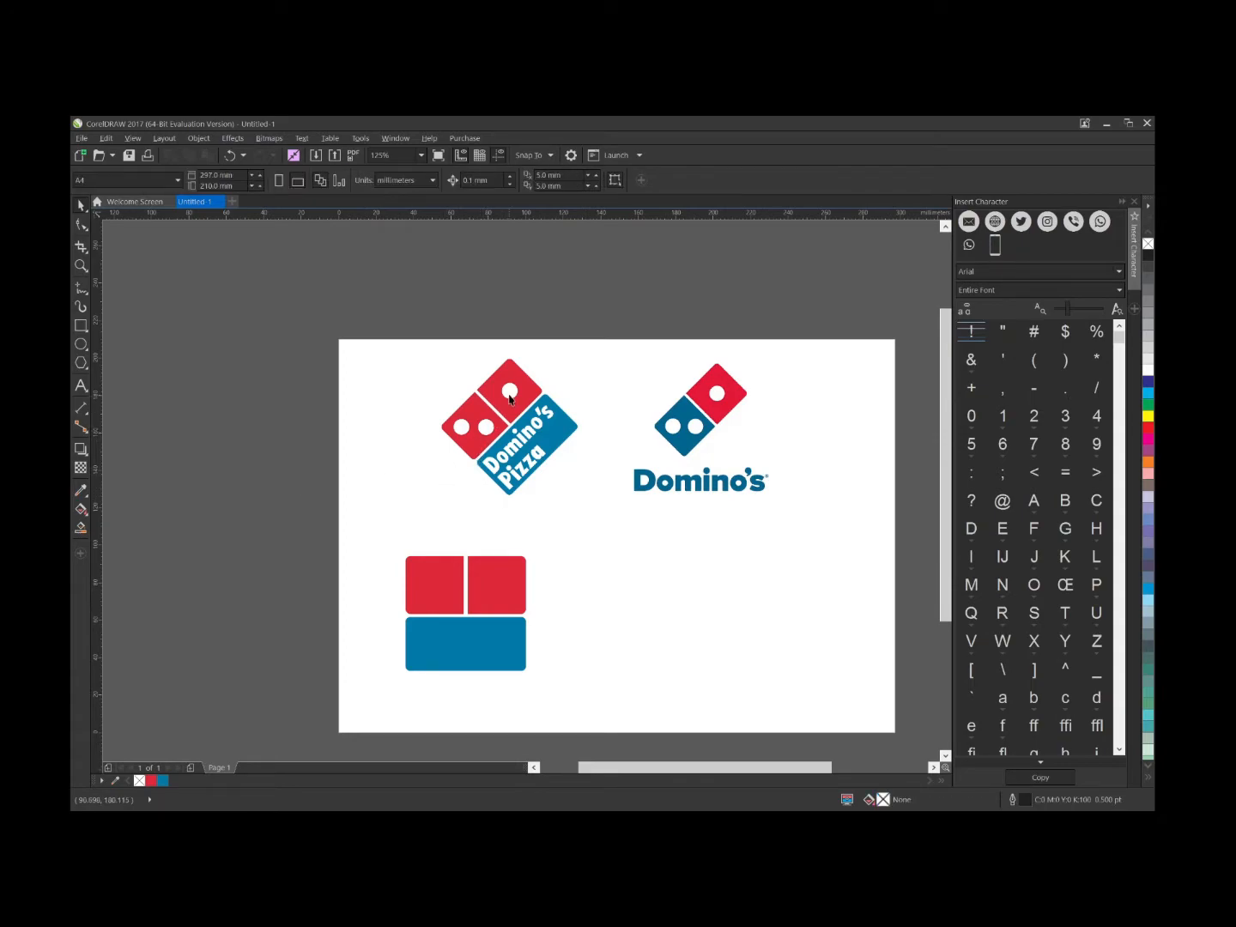
# - Draw a circle about 10.4 mm in diameter beside the shapes, with a white fill and no outline
pyautogui.click(82, 345)
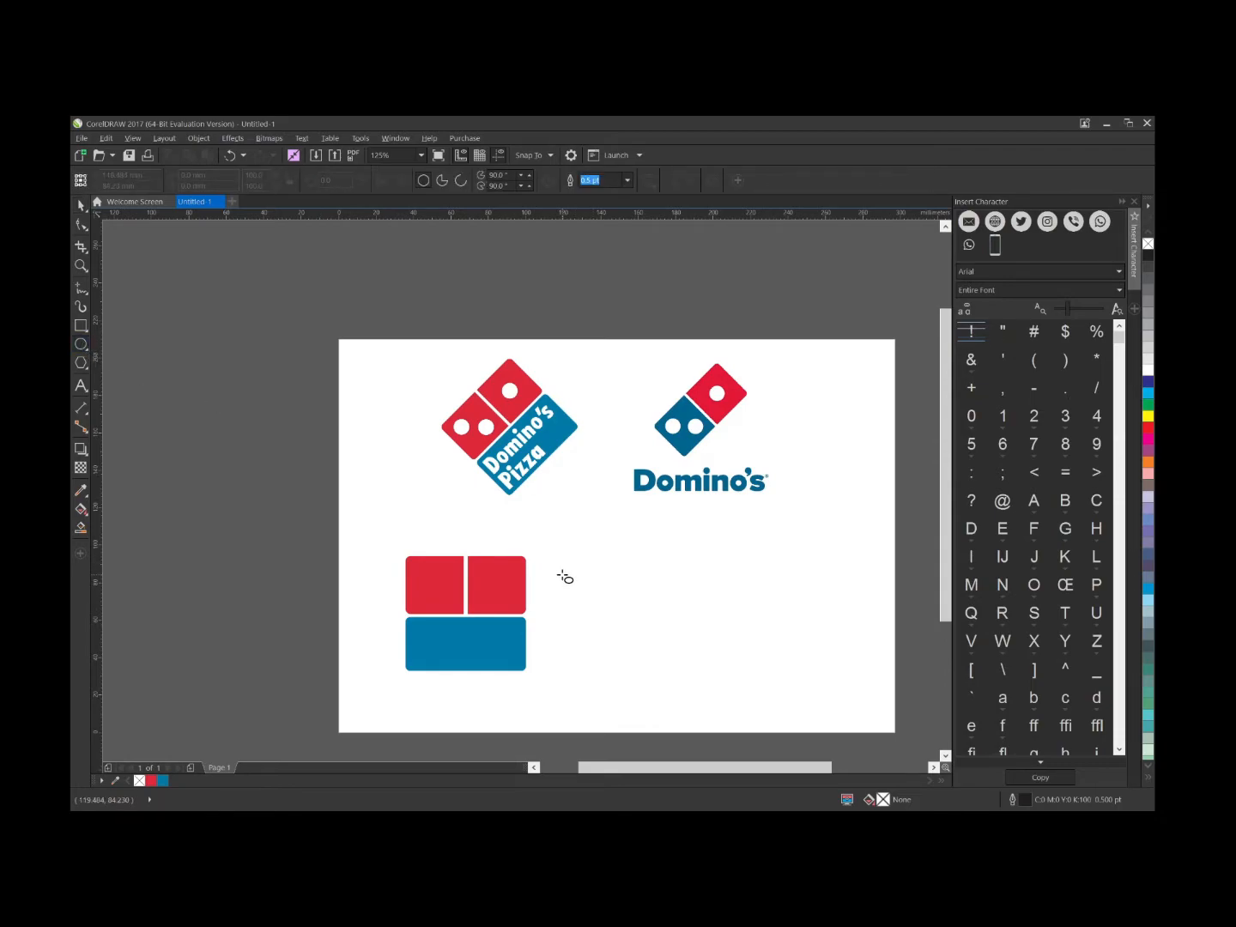
pyautogui.moveTo(561, 575)
pyautogui.mouseDown()
pyautogui.moveTo(586, 601)
pyautogui.moveTo(573, 594)
pyautogui.mouseUp()
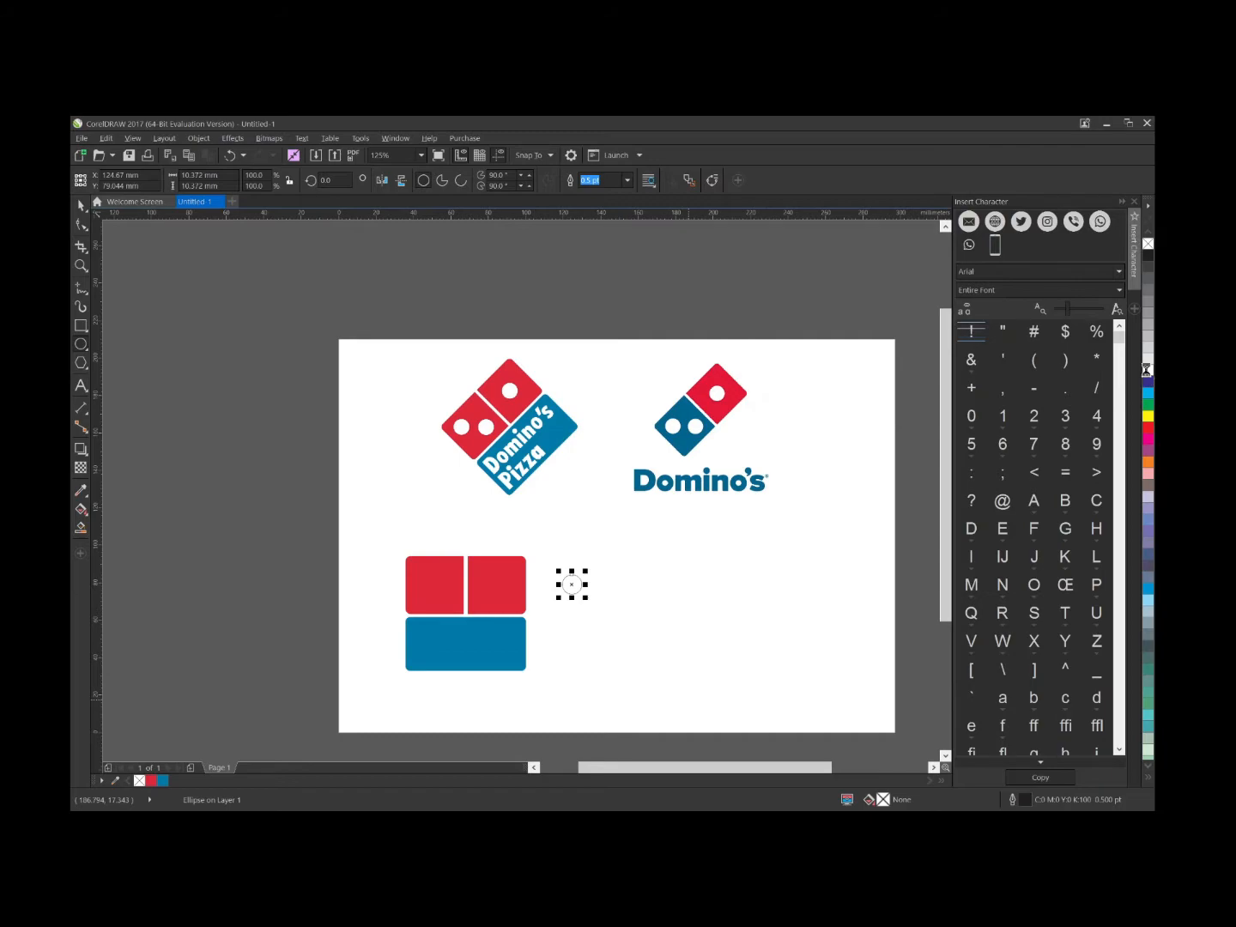
pyautogui.rightClick(141, 782)
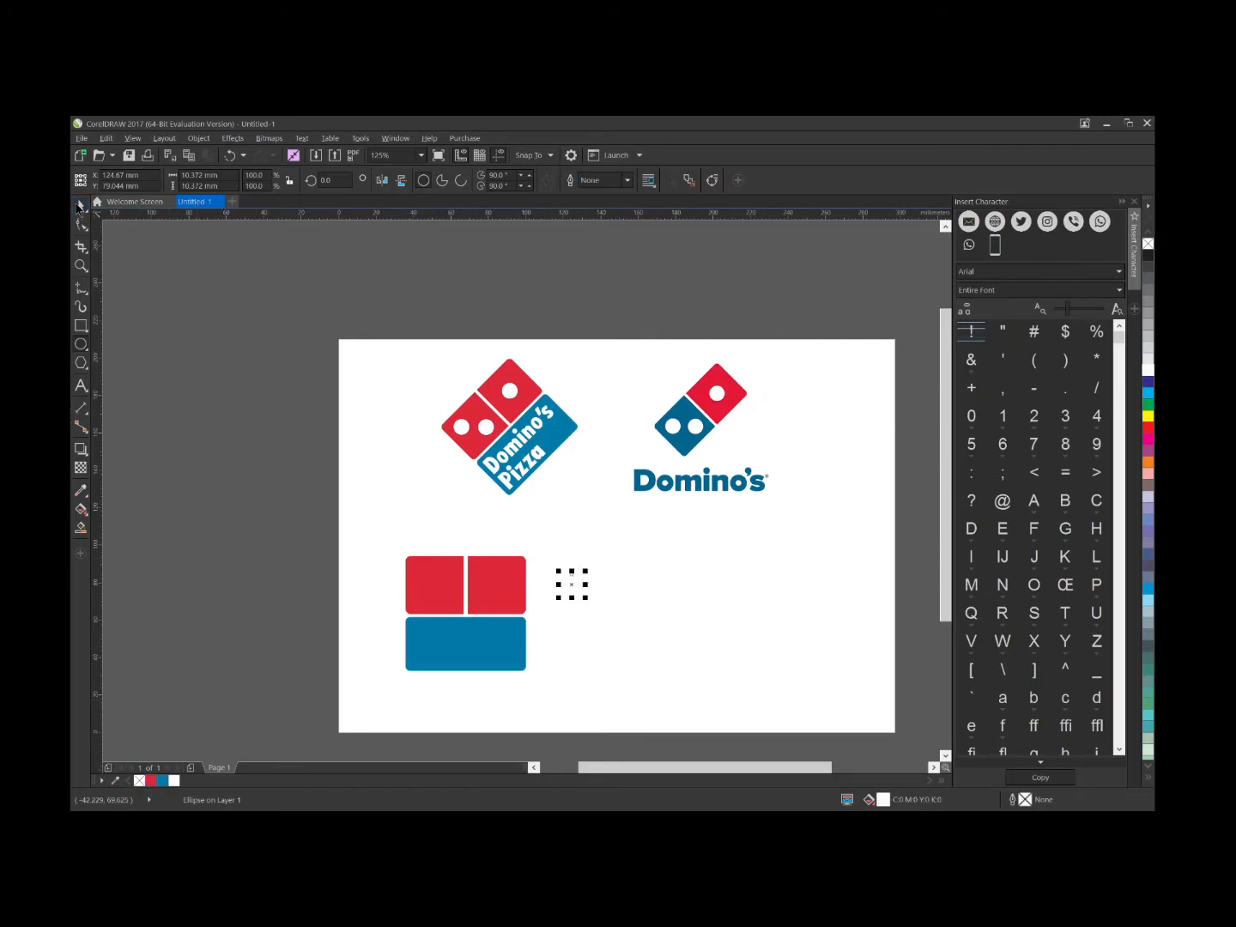
# - Move the white circle to the centre of the right red square and shrink it to about 9 mm in diameter
pyautogui.click(79, 205)
pyautogui.moveTo(571, 587); pyautogui.dragTo(497, 585)
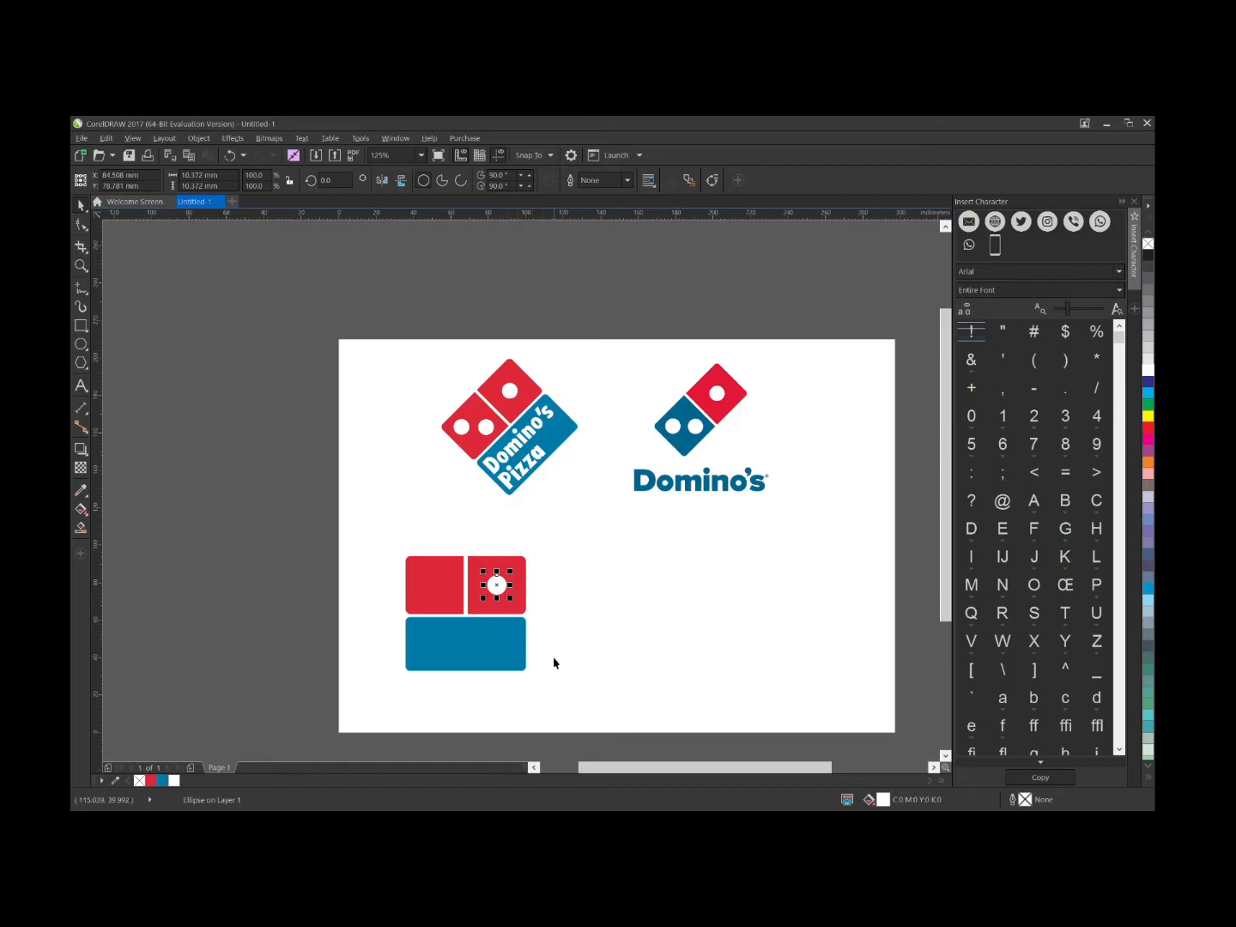
pyautogui.scroll(2, 502, 593)
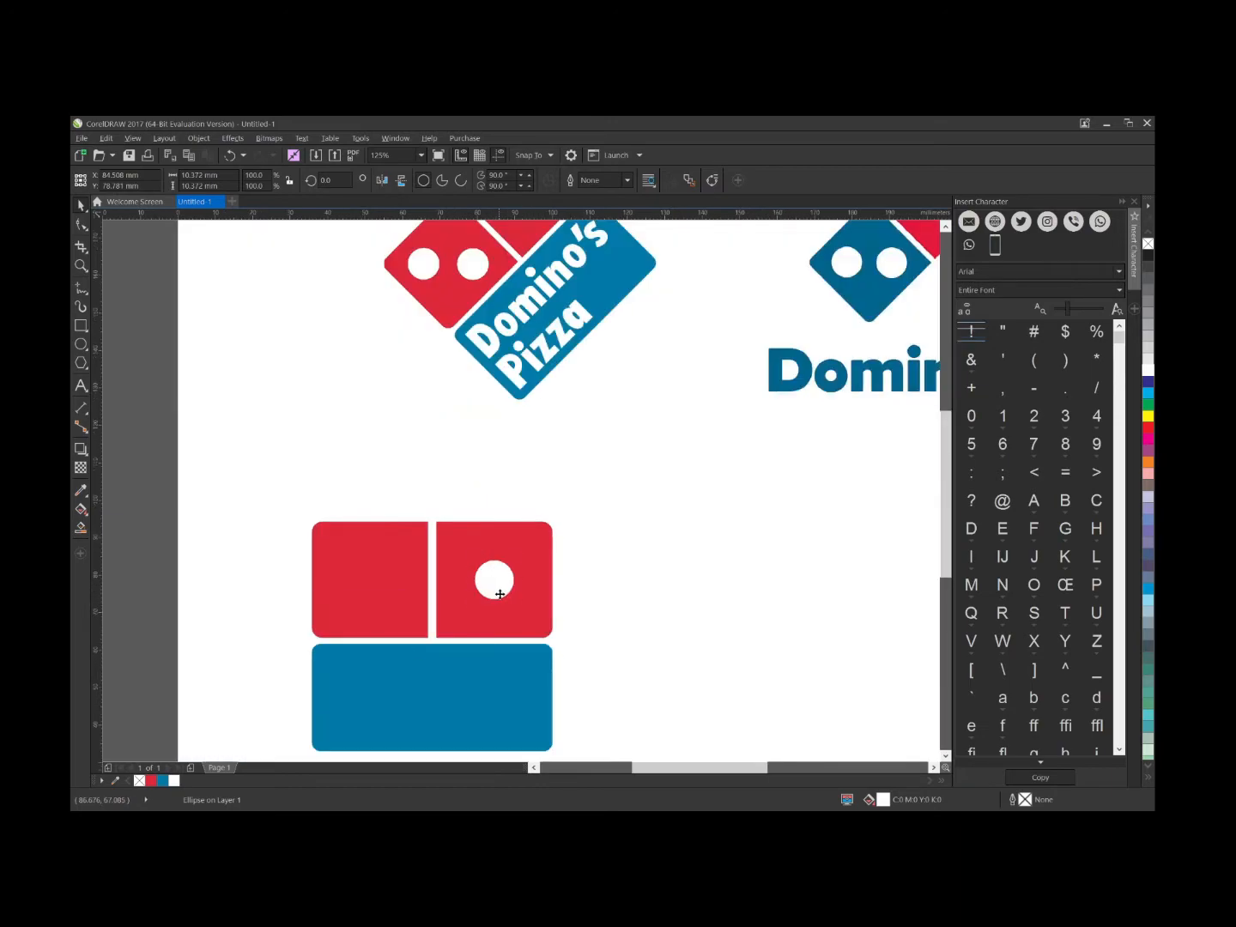
pyautogui.moveTo(520, 603); pyautogui.dragTo(515, 600)
# - Place two copies of the white circle diagonally on the left red square, near its upper-left and lower-right corners
pyautogui.moveTo(495, 578); pyautogui.dragTo(351, 563)
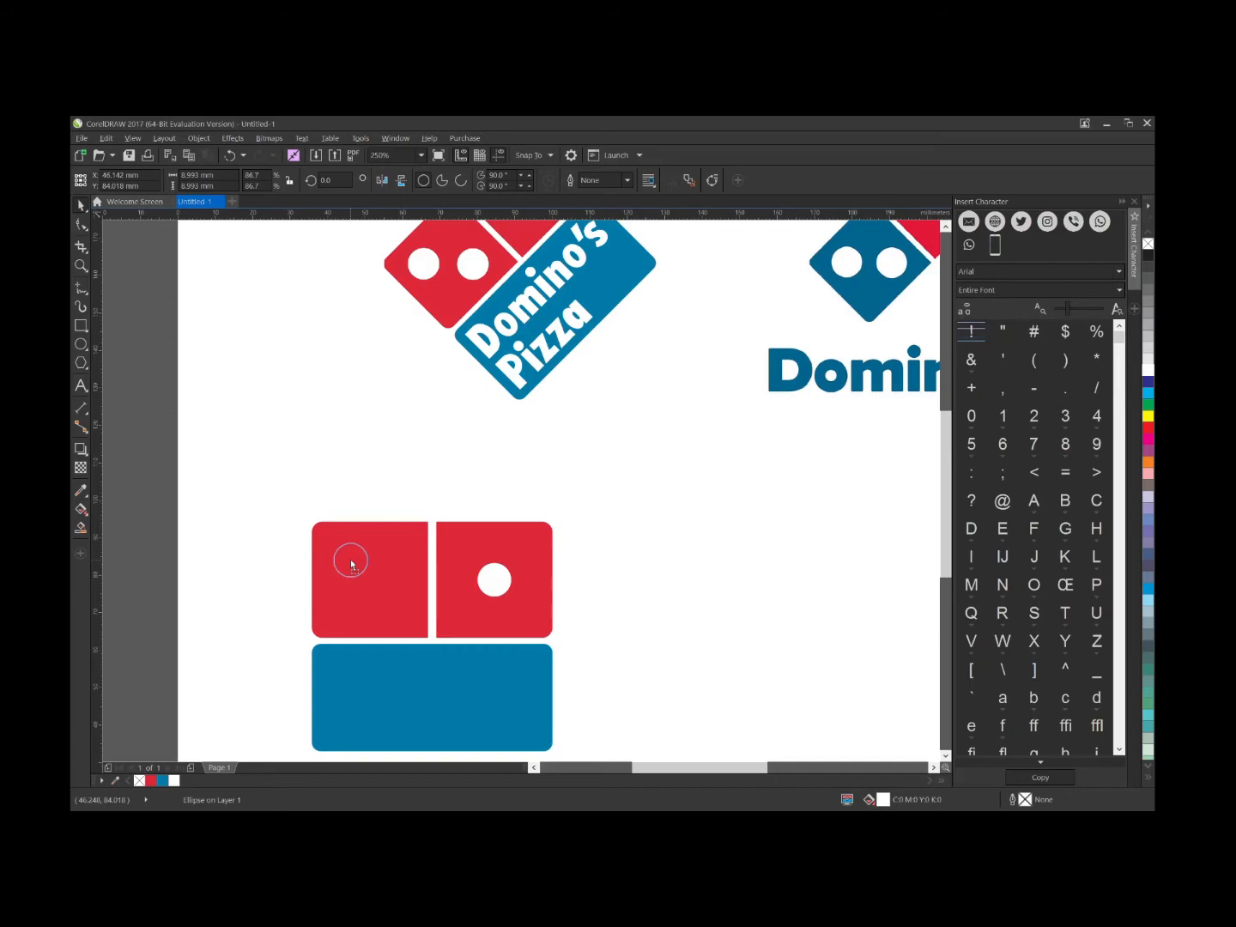
pyautogui.moveTo(351, 564); pyautogui.dragTo(387, 605)
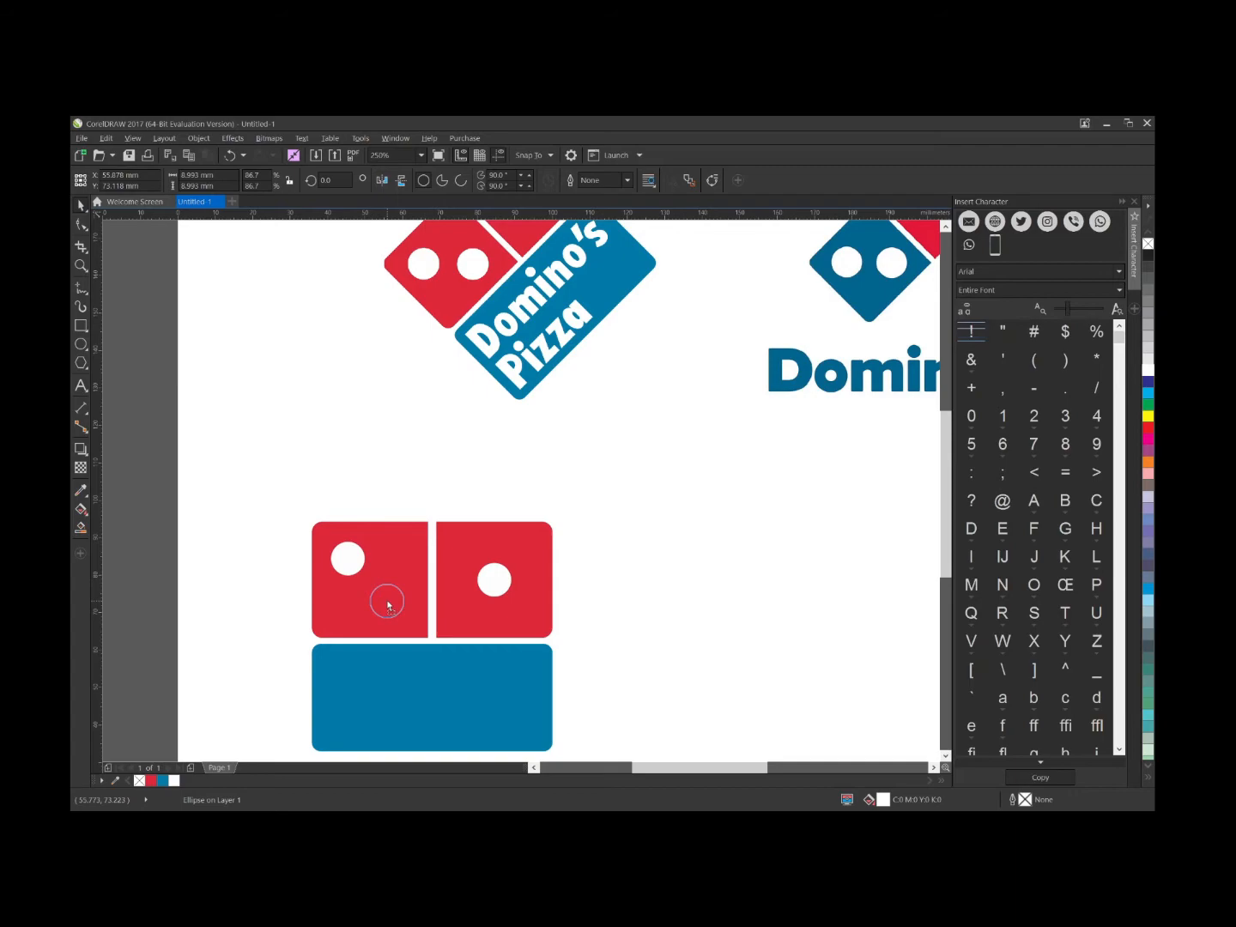
pyautogui.moveTo(388, 605); pyautogui.dragTo(387, 600)
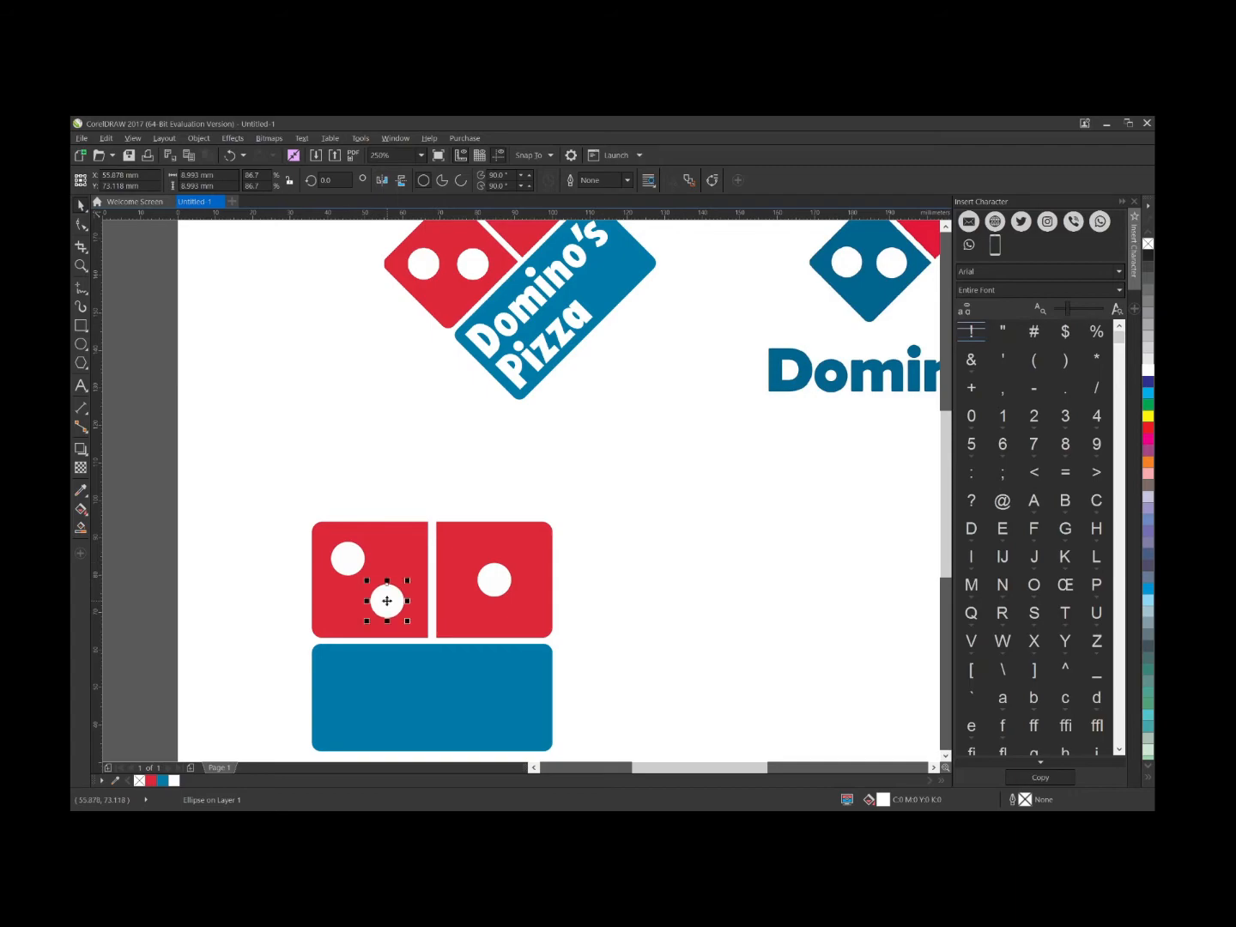
pyautogui.click(137, 478)
pyautogui.hotkey('shift', 'F4')
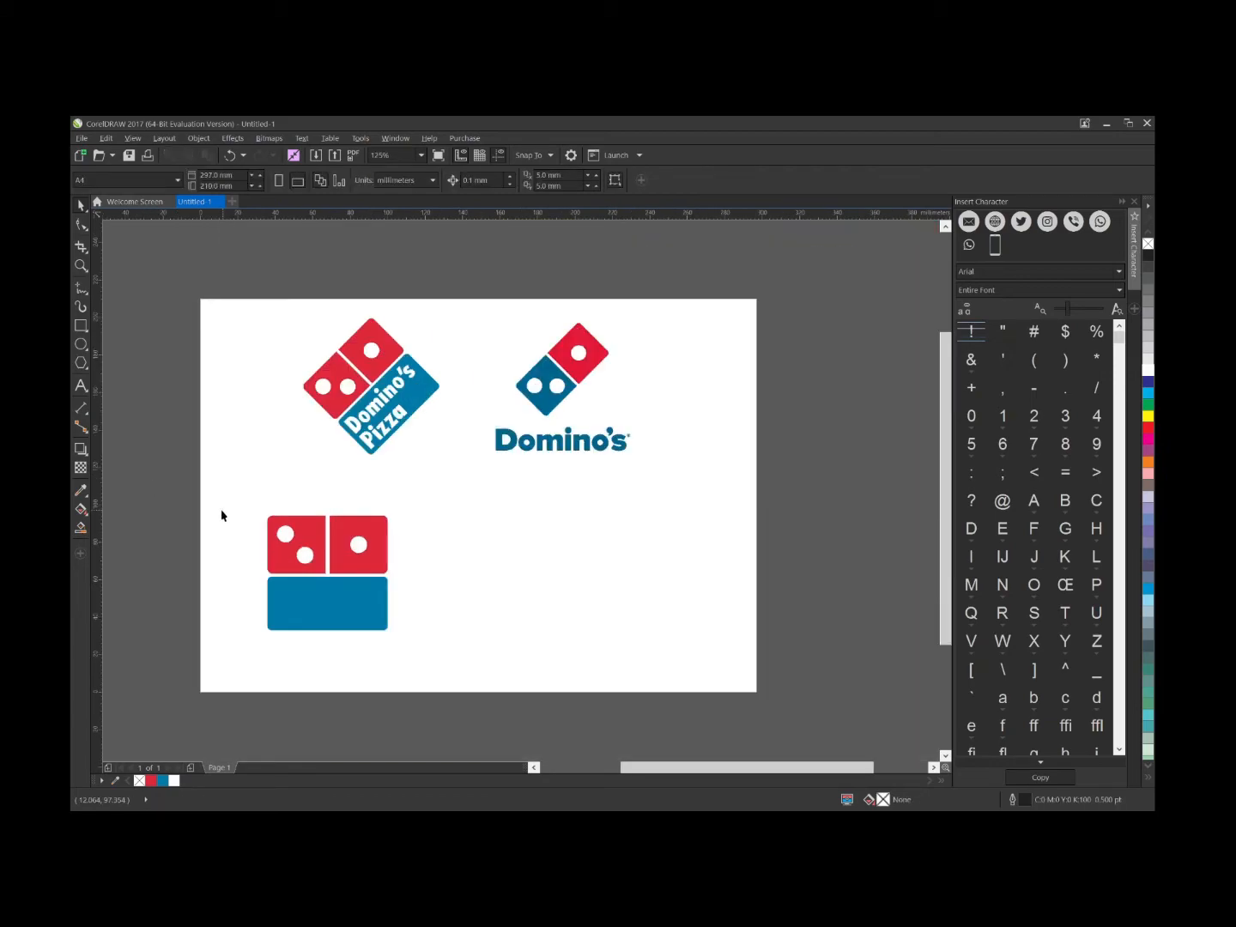
# - Enlarge the left square's two circles together to about 20.8 by 21.7 mm overall and nudge them up and left to centre them
pyautogui.scroll(2, 224, 523)
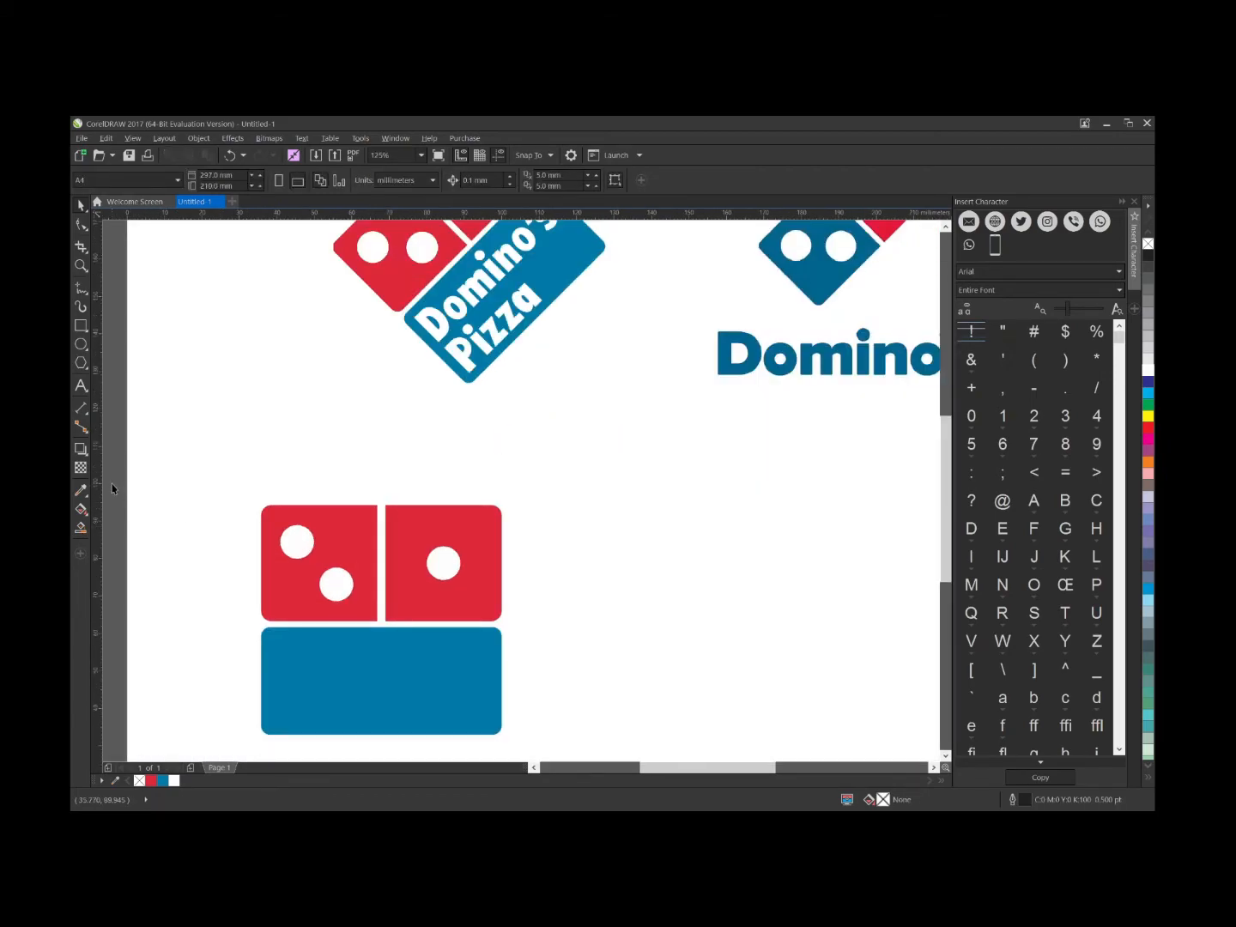
pyautogui.moveTo(112, 482); pyautogui.dragTo(363, 610)
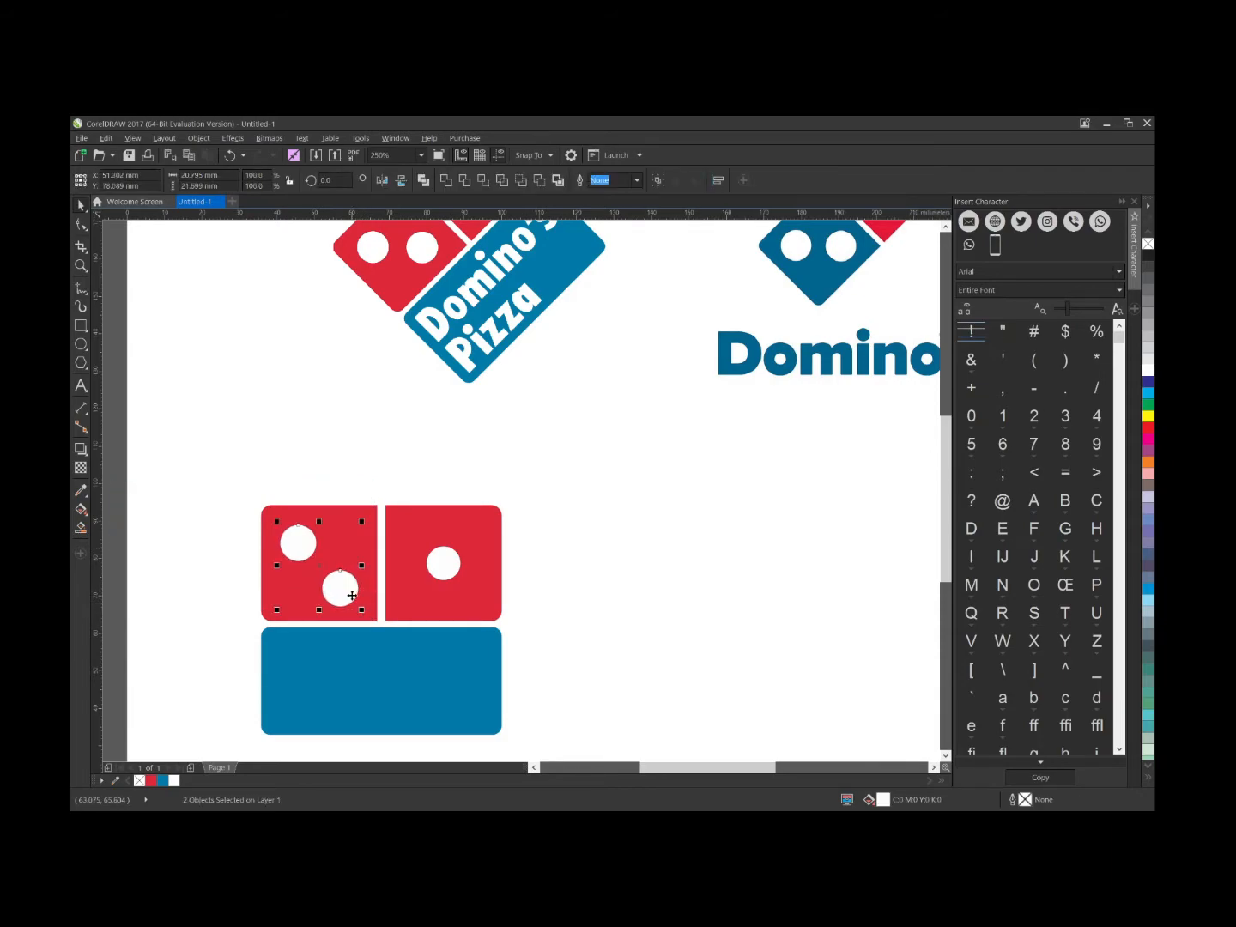
pyautogui.press('Up')
pyautogui.press('Up')
pyautogui.press('Up')
pyautogui.press('Up')
pyautogui.press('Up')
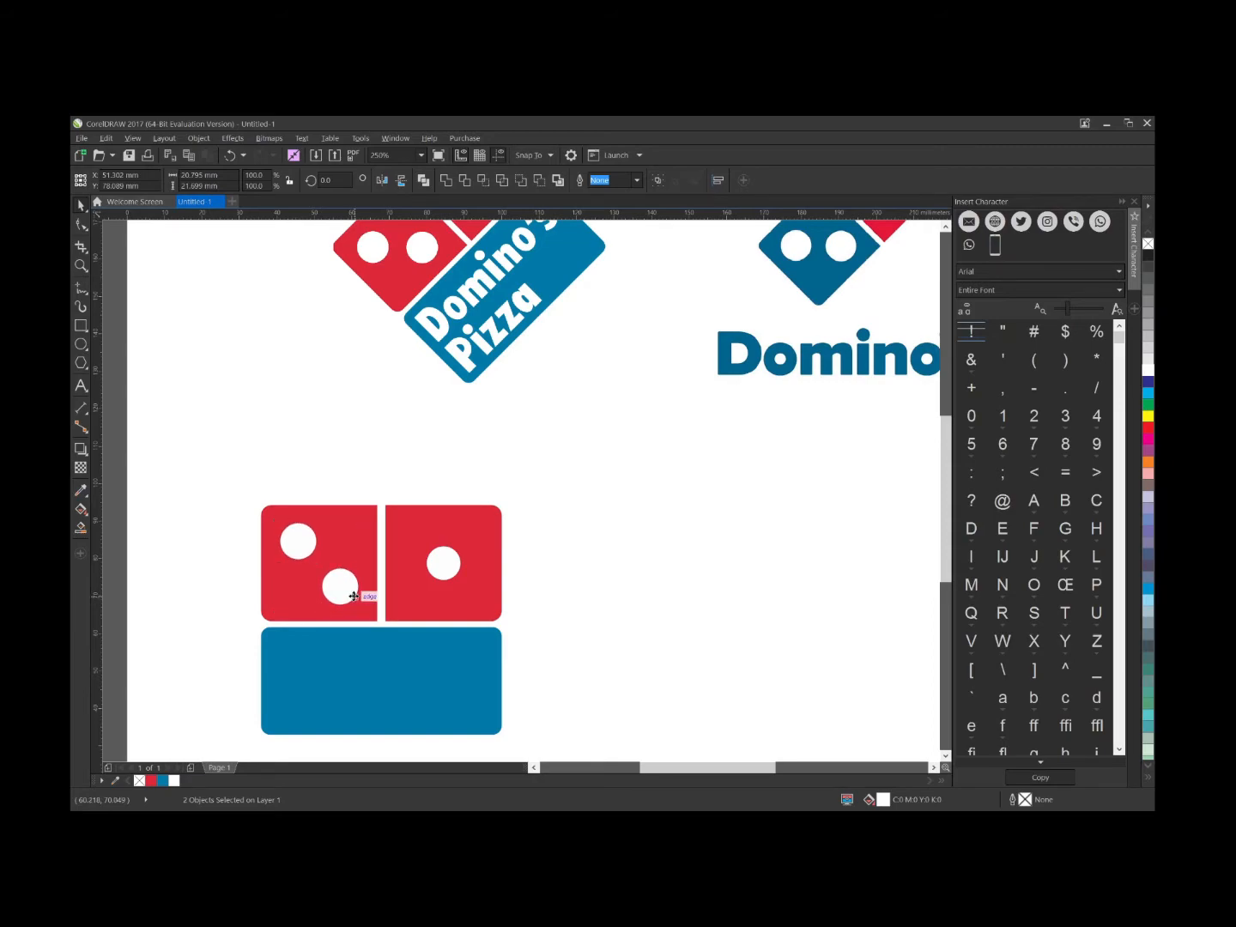
pyautogui.press('Left')
# - Enlarge the right square's white circle about its centre to about 9.4 mm in diameter
pyautogui.click(444, 564)
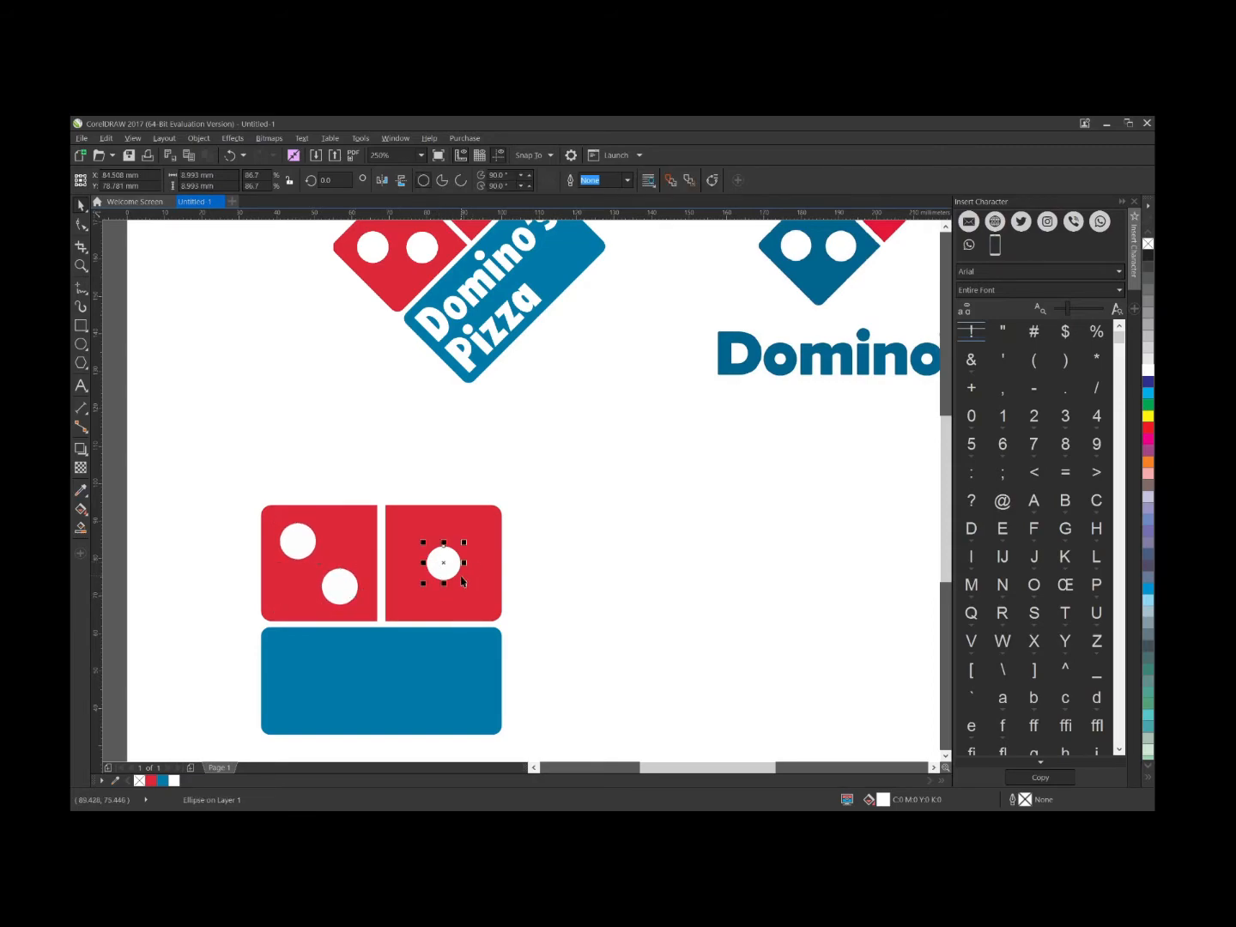
pyautogui.scroll(2, 462, 577)
pyautogui.moveTo(463, 587); pyautogui.dragTo(463, 586)
pyautogui.scroll(-2, 463, 586)
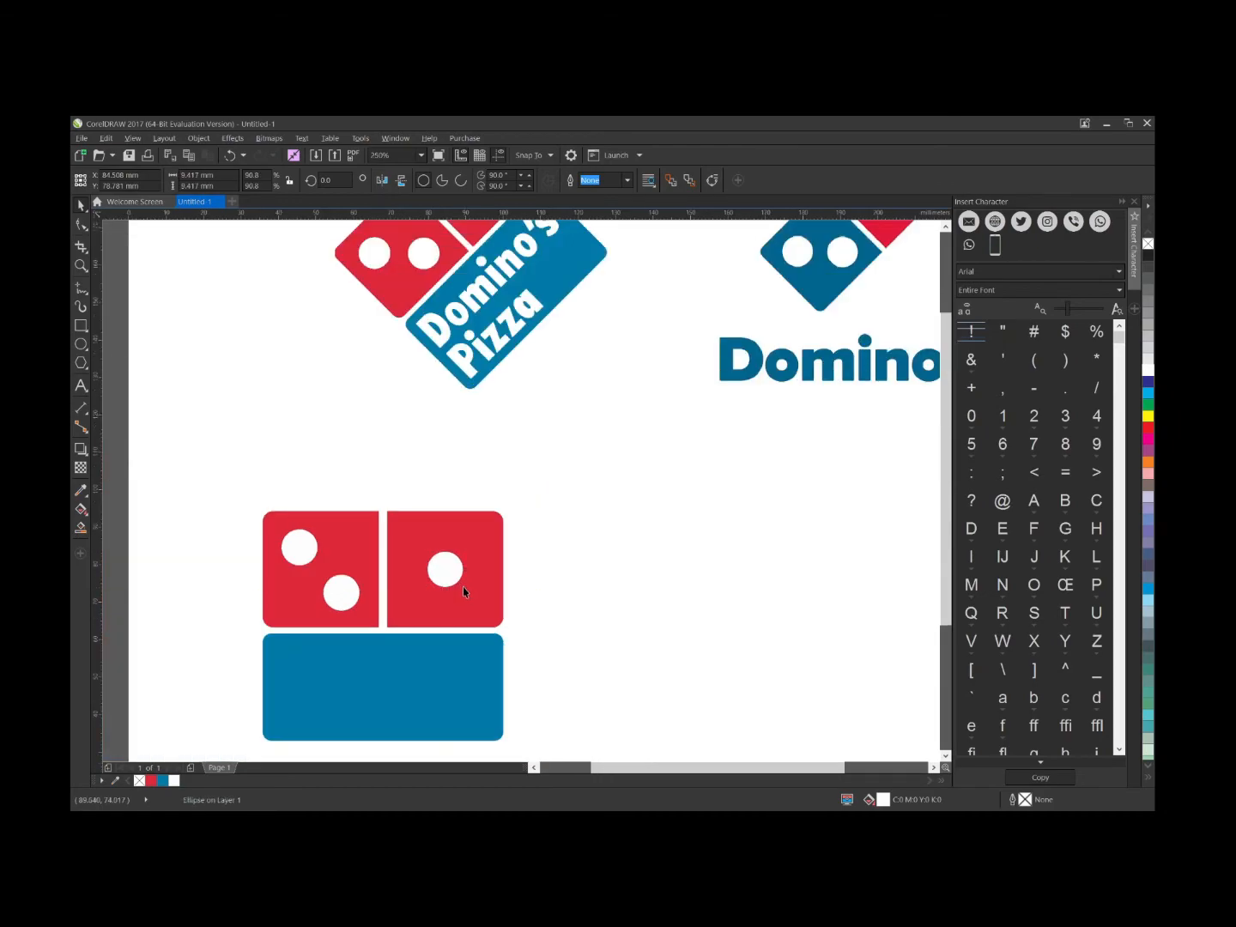
pyautogui.scroll(-2, 463, 586)
pyautogui.click(540, 607)
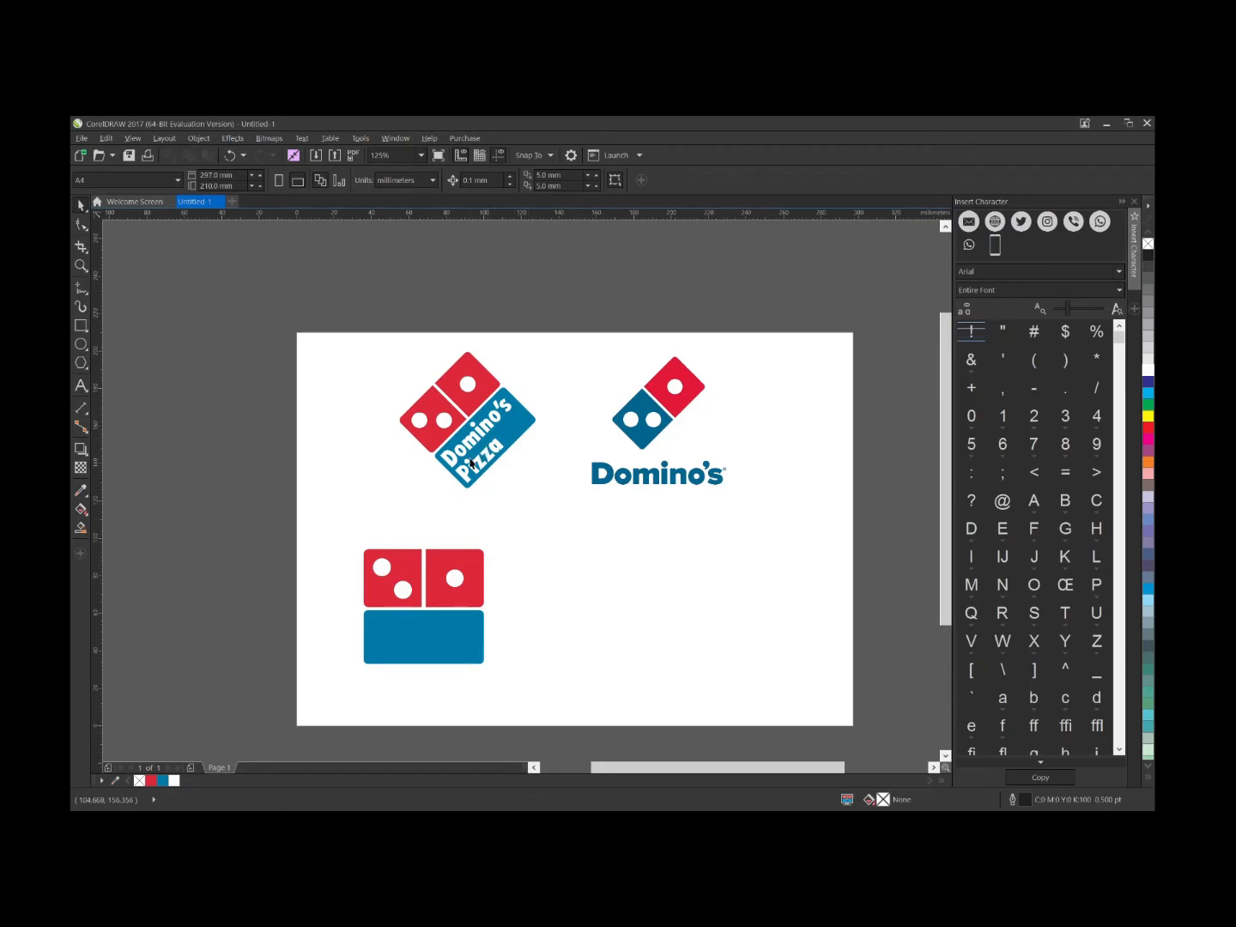
# - Add the artistic text "Domino's Pizza" on two lines in the empty area beside the blue rectangle
pyautogui.click(86, 388)
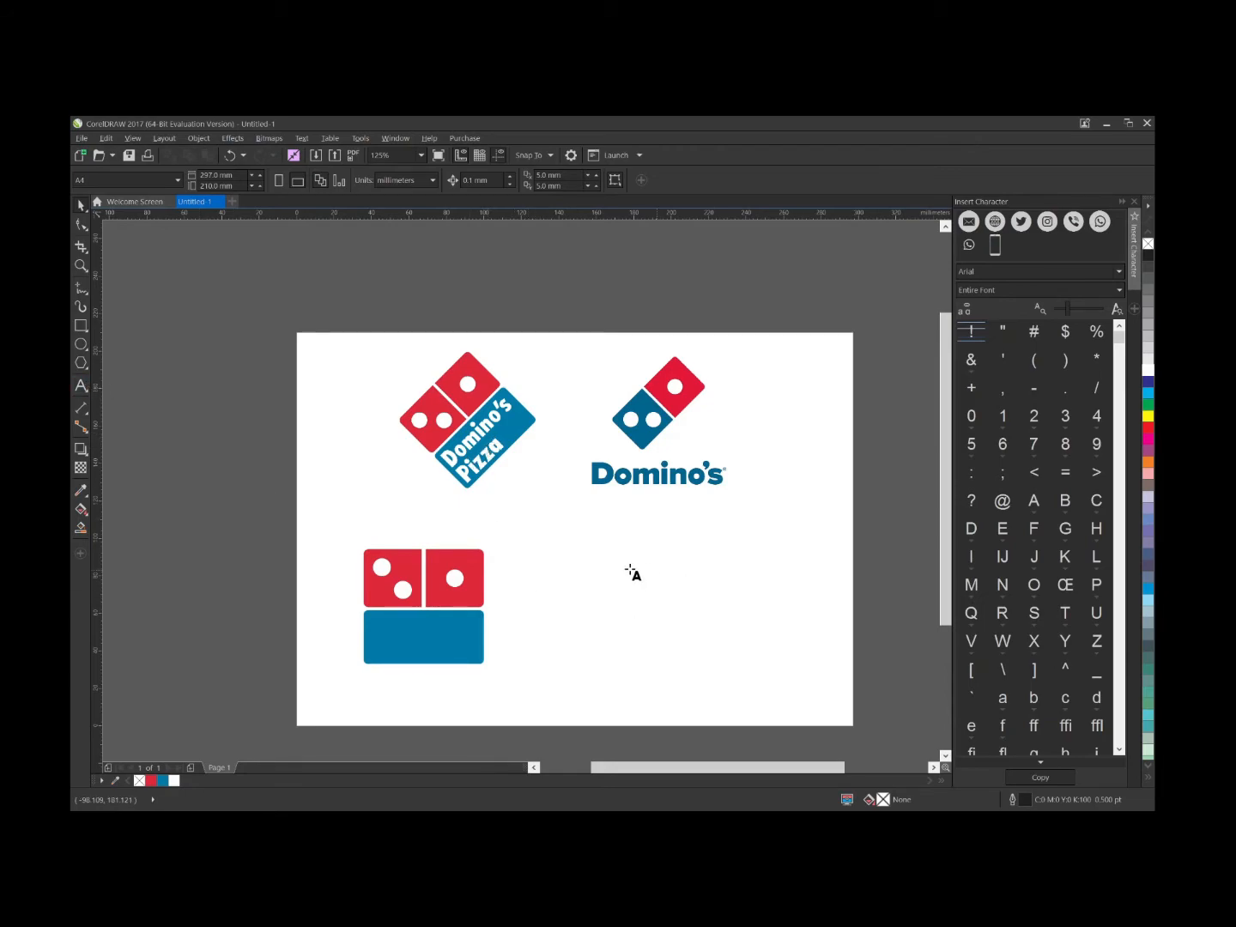
pyautogui.click(567, 590)
pyautogui.write('dOMI')
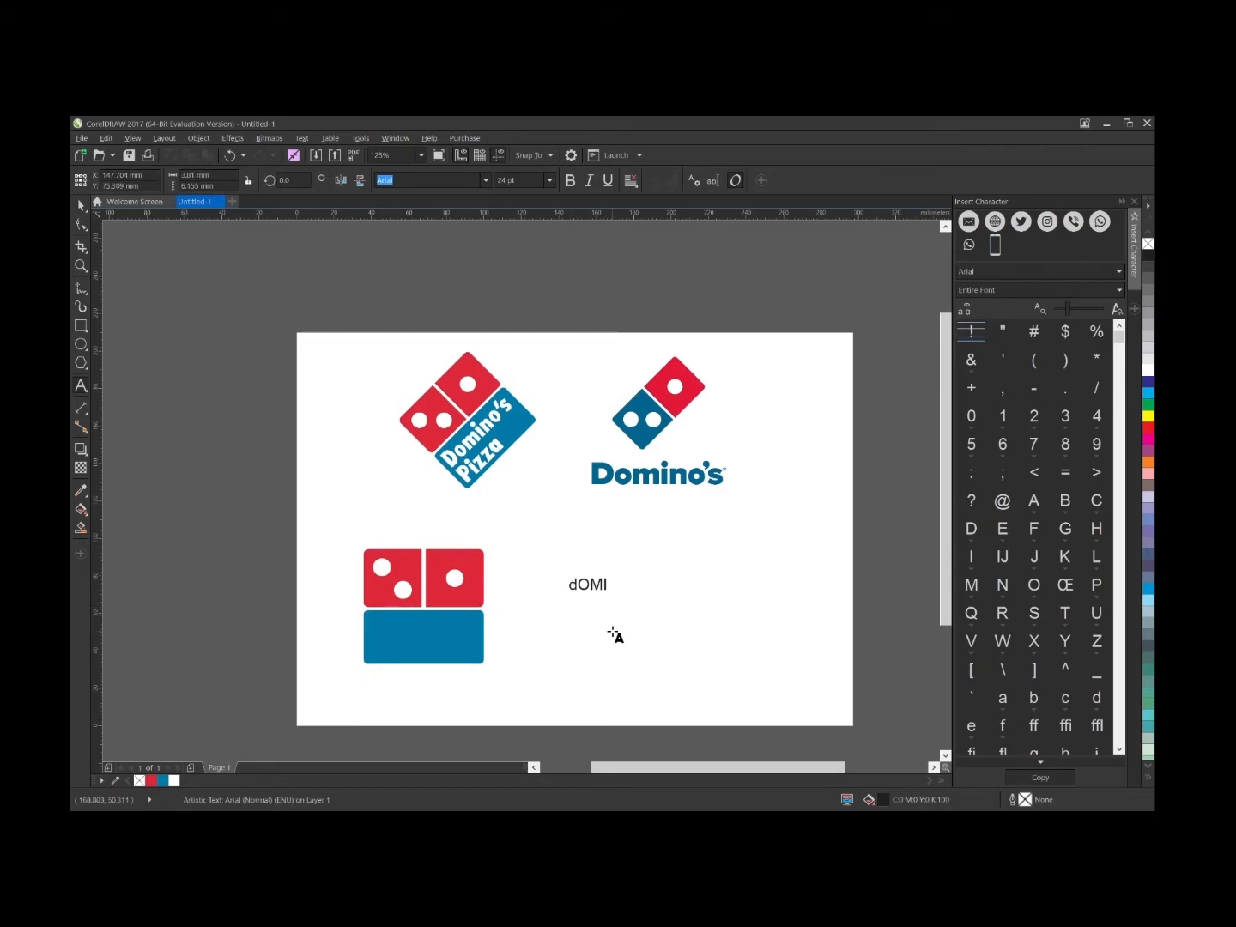
pyautogui.hotkey('ctrl', 'a')
pyautogui.write('D')
pyautogui.write('omin')
pyautogui.write("o's ")
pyautogui.write('Pizza')
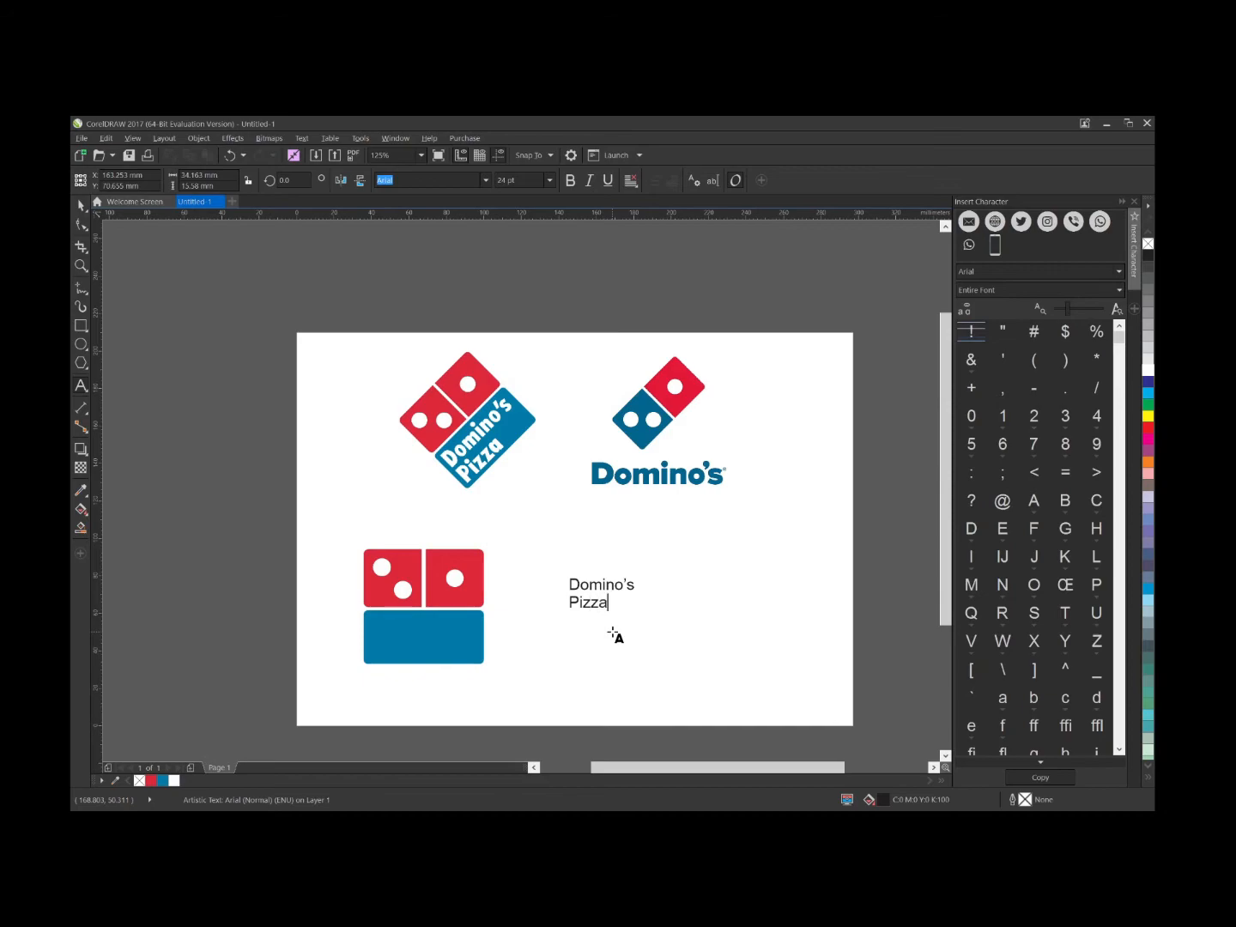
# - Change the font of the "Domino's Pizza" text to Futura XBlkCn BT
pyautogui.click(79, 206)
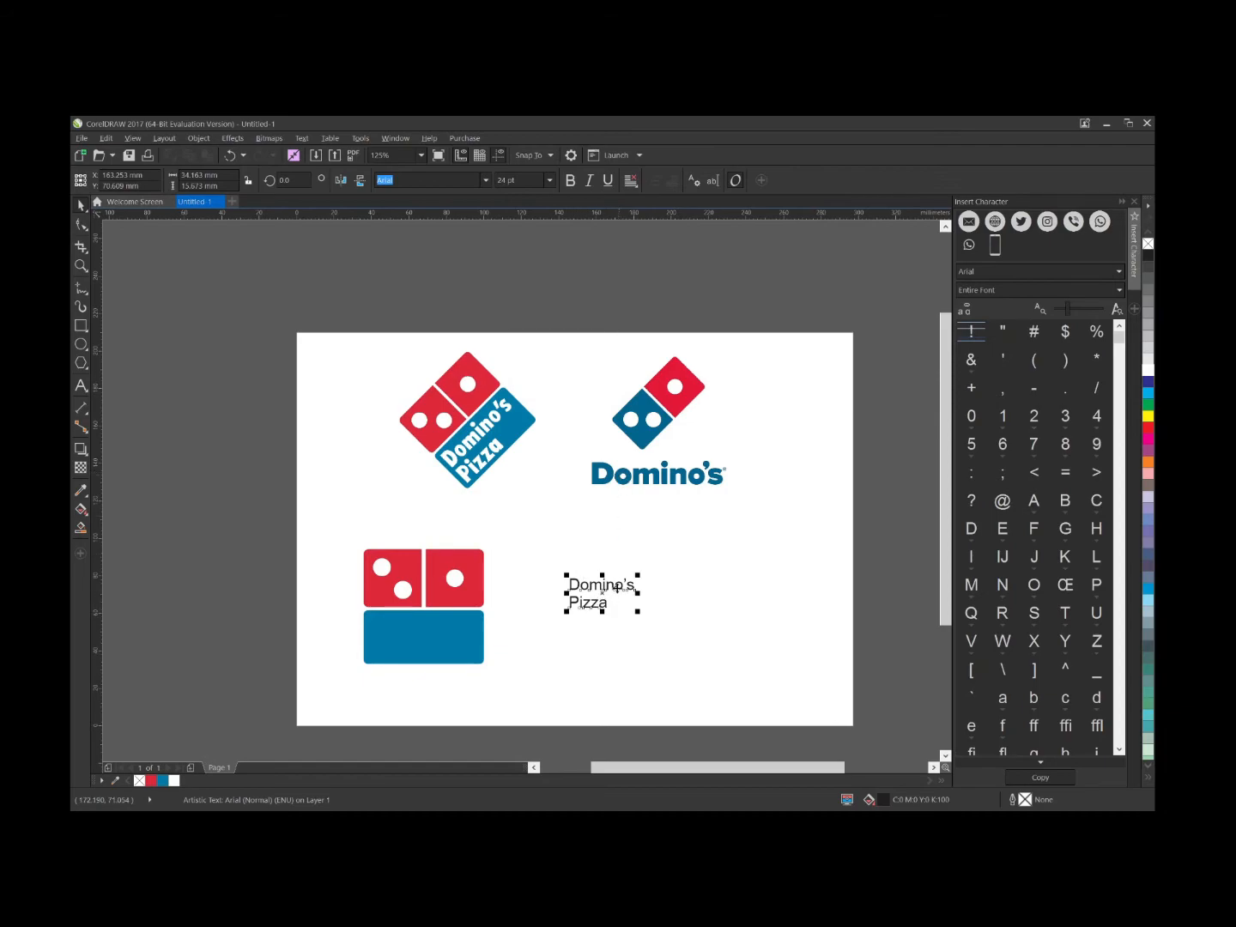
pyautogui.click(485, 183)
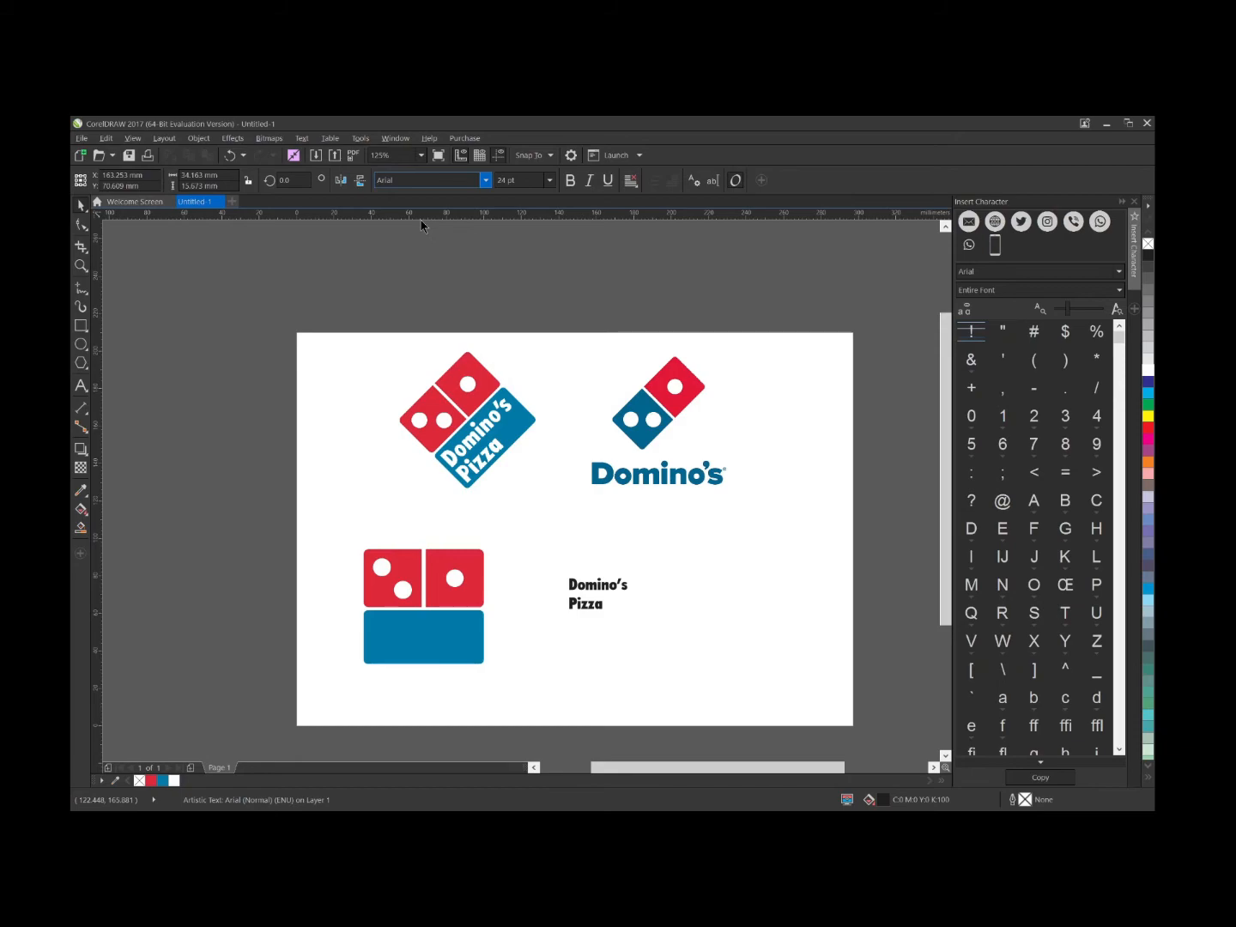
pyautogui.click(420, 226)
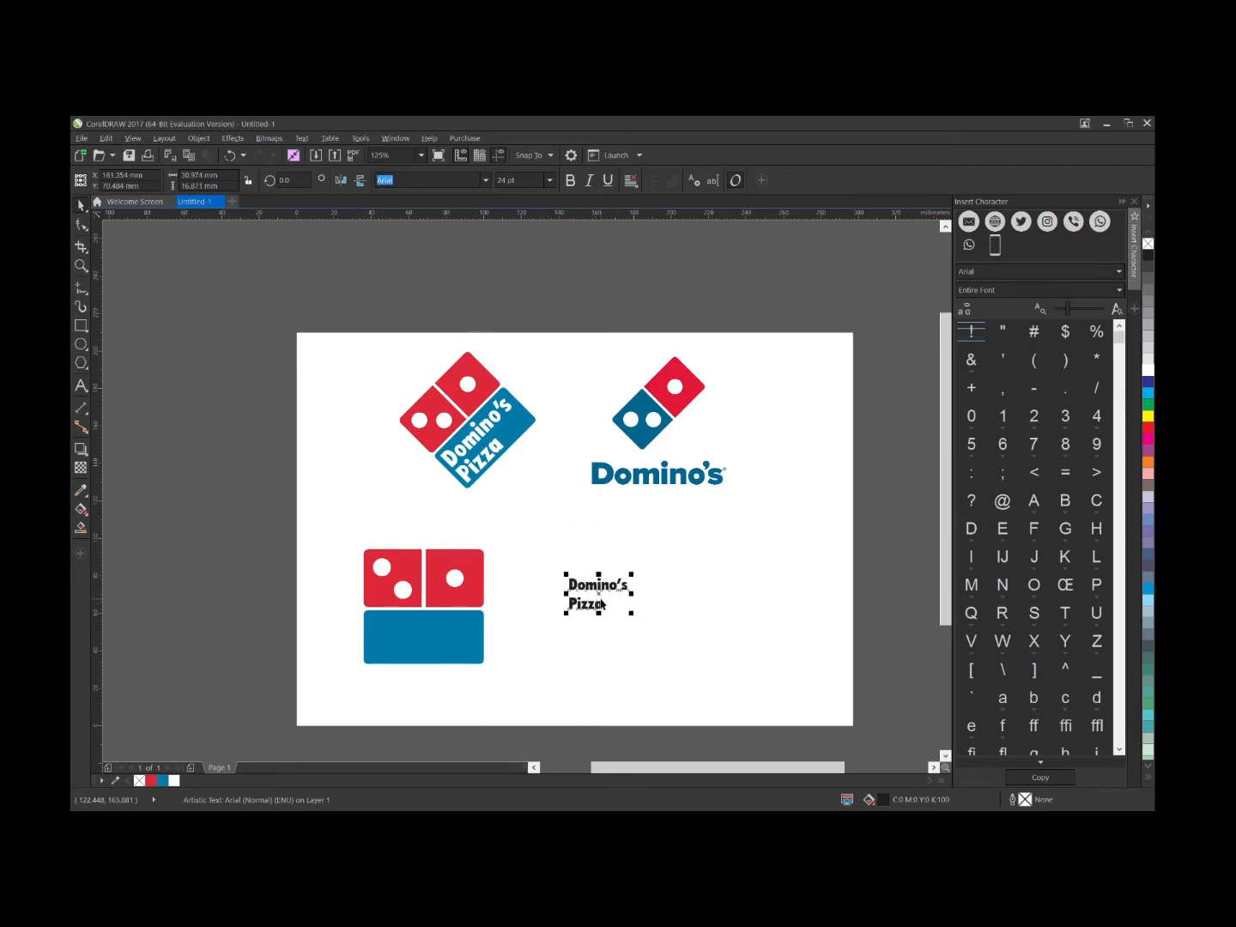
# - Move the "Domino's Pizza" text onto the blue rectangle and scale it to about 44.7 pt to suit the rectangle's width
pyautogui.moveTo(591, 600); pyautogui.dragTo(492, 682)
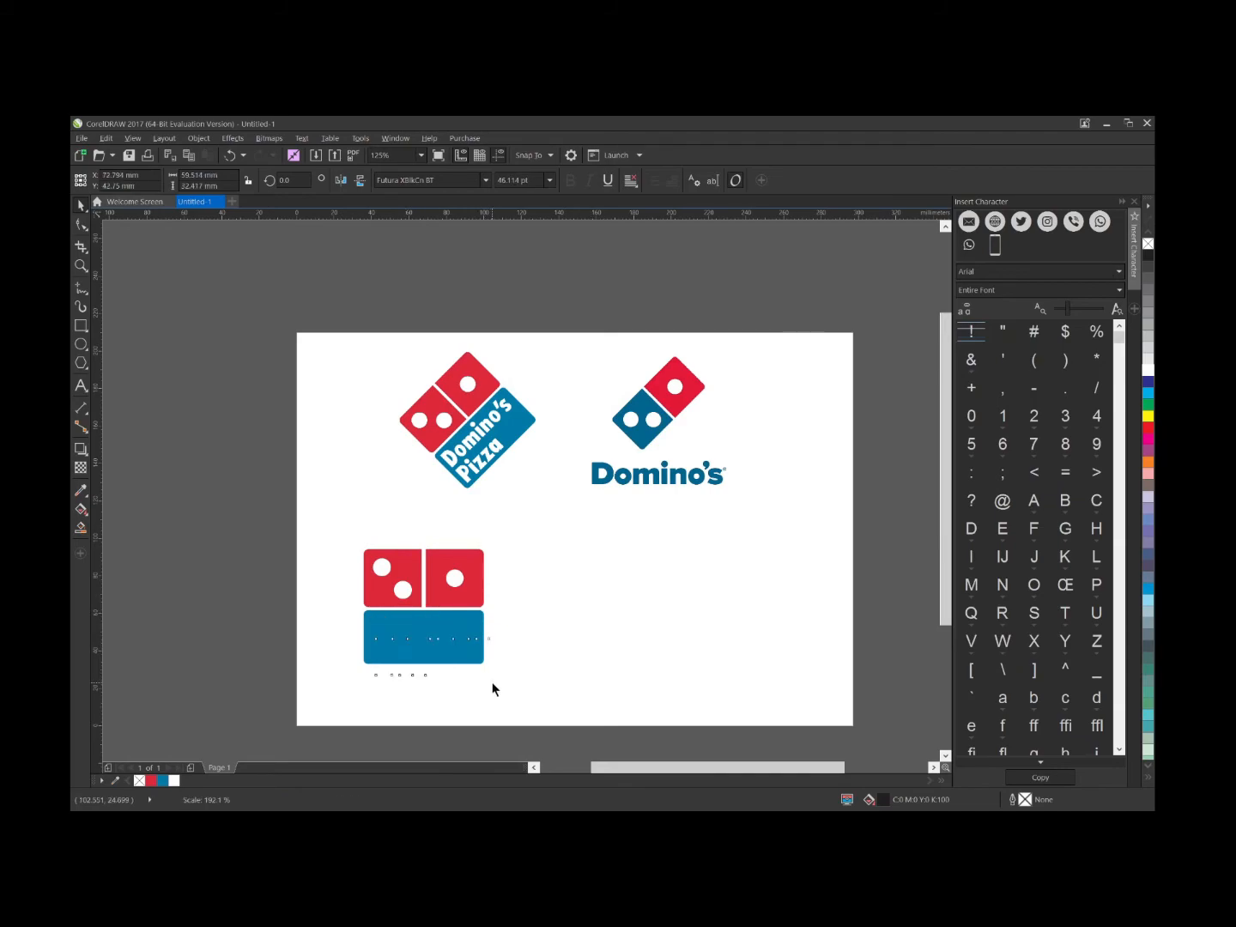
pyautogui.moveTo(448, 632); pyautogui.dragTo(441, 635)
pyautogui.scroll(2, 491, 678)
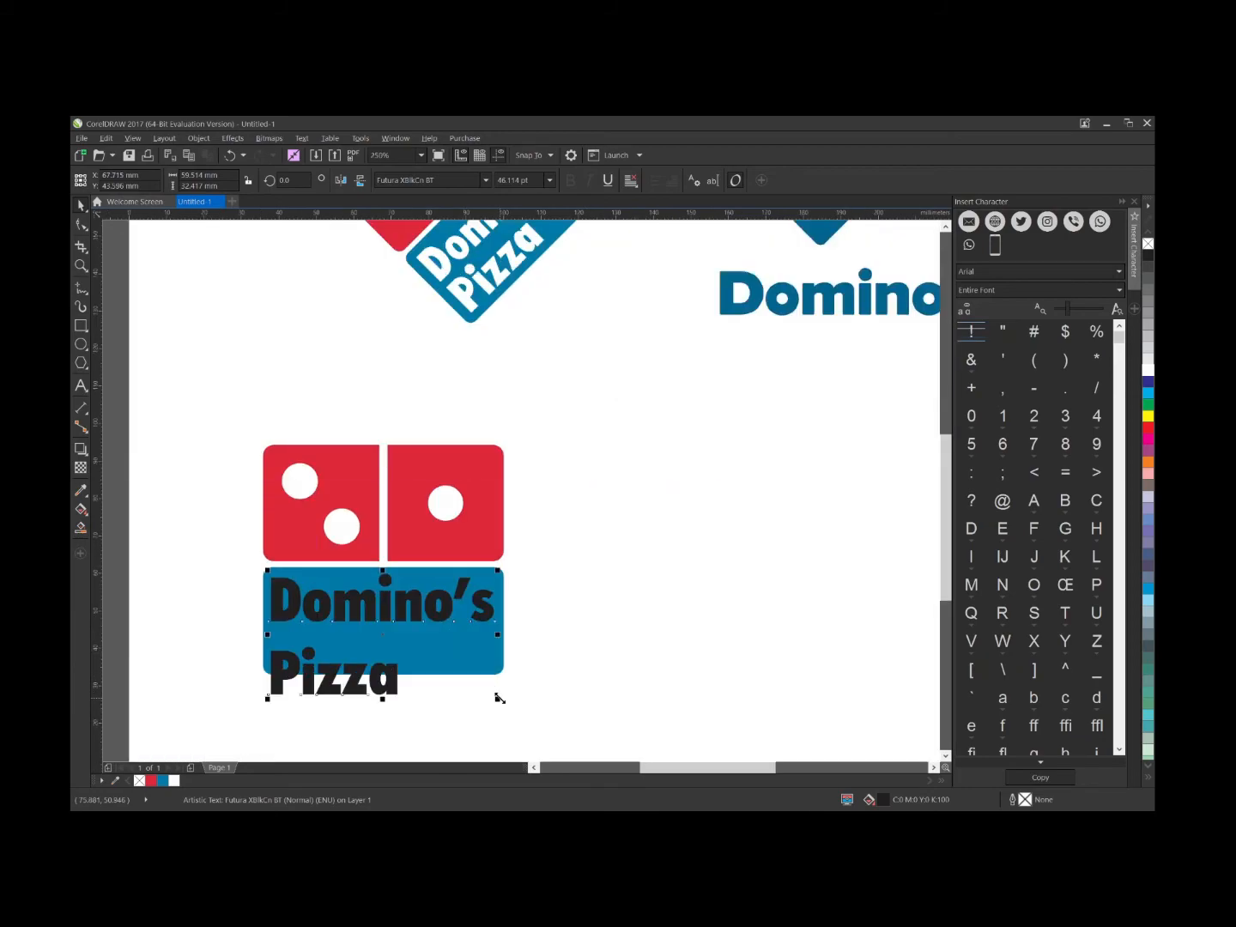
pyautogui.moveTo(498, 698); pyautogui.dragTo(493, 695)
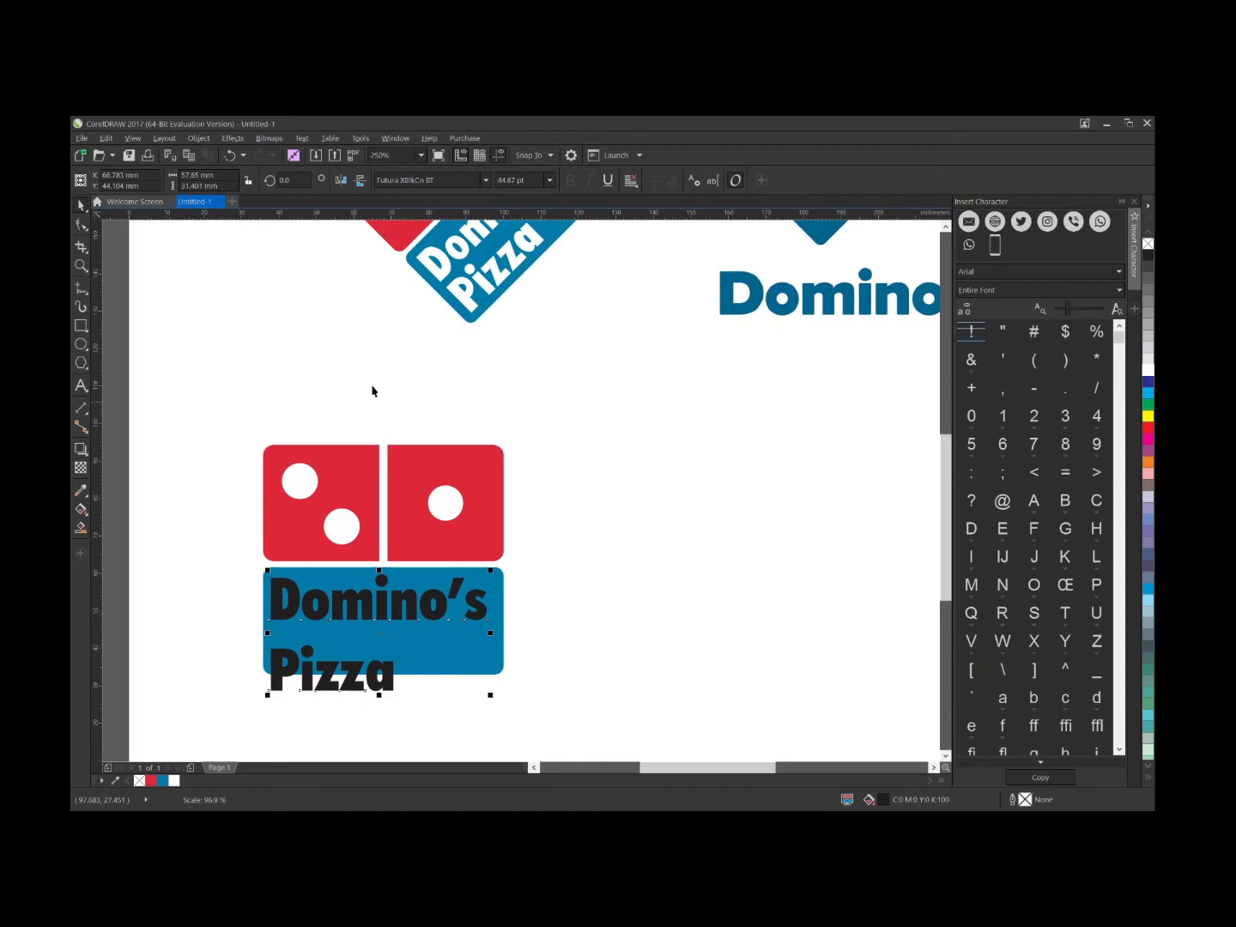
# - Tighten the line spacing of the "Domino's Pizza" text so both lines fit within the blue rectangle, about 25.6 mm high overall
pyautogui.click(80, 225)
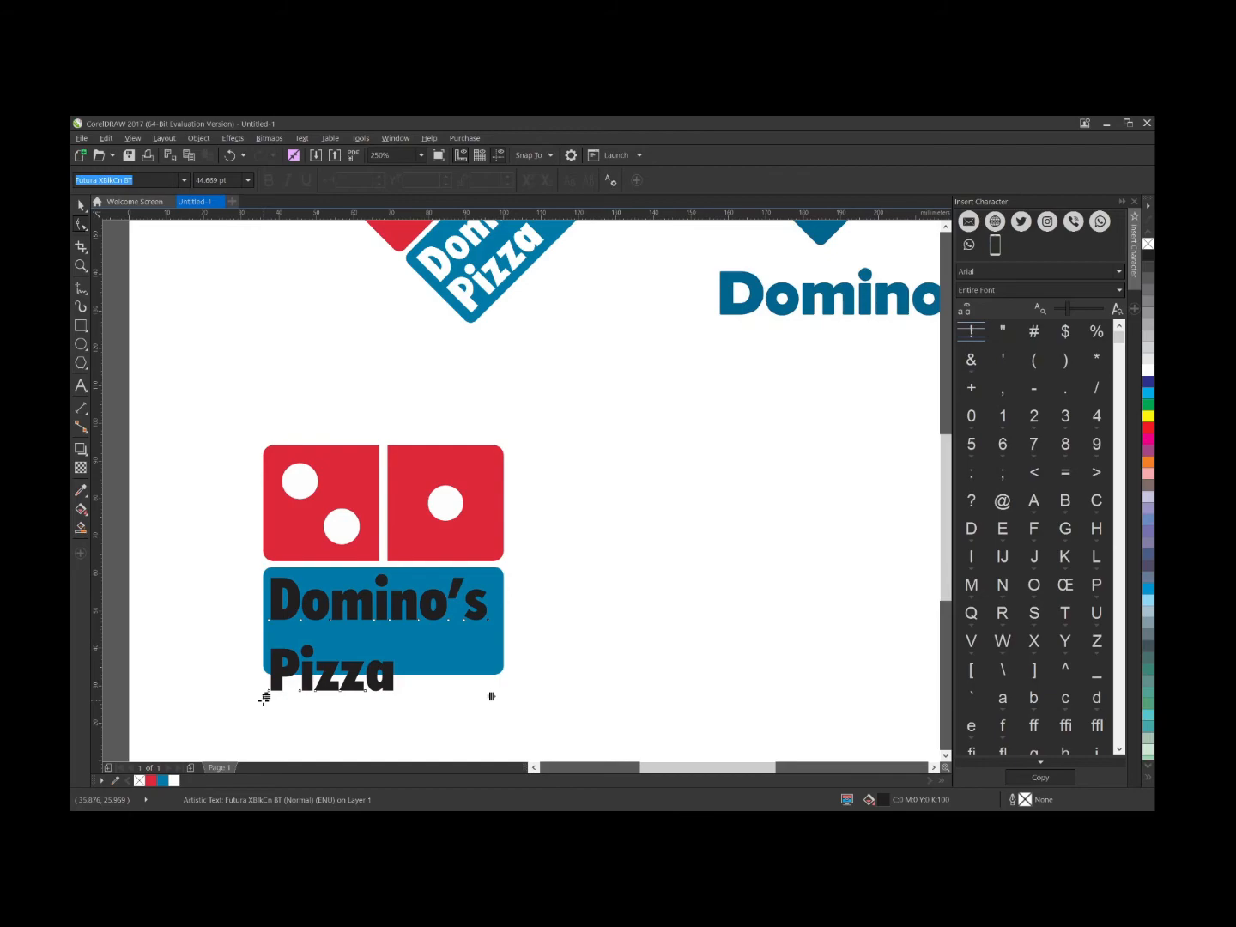
pyautogui.moveTo(262, 695); pyautogui.dragTo(246, 656)
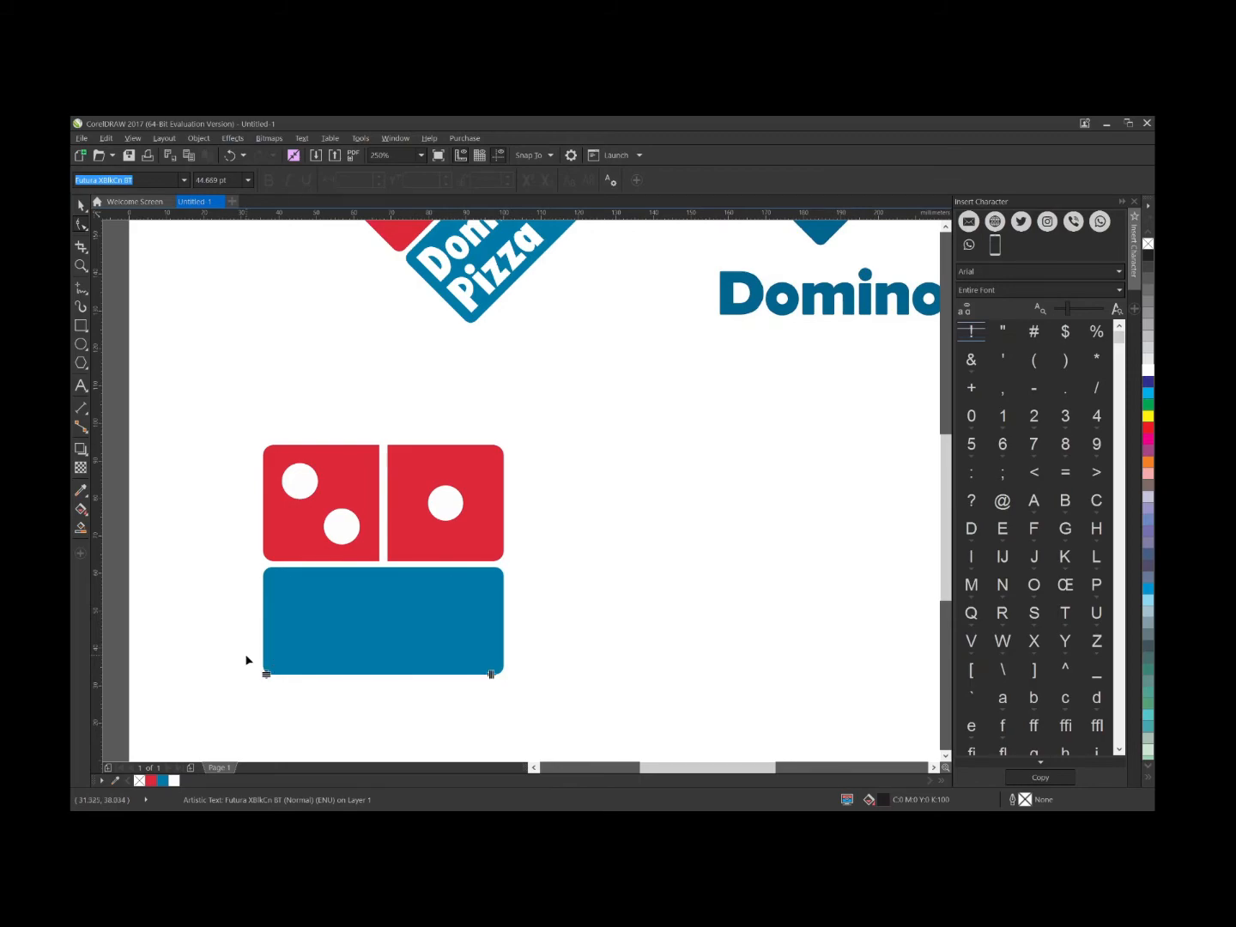
pyautogui.click(82, 207)
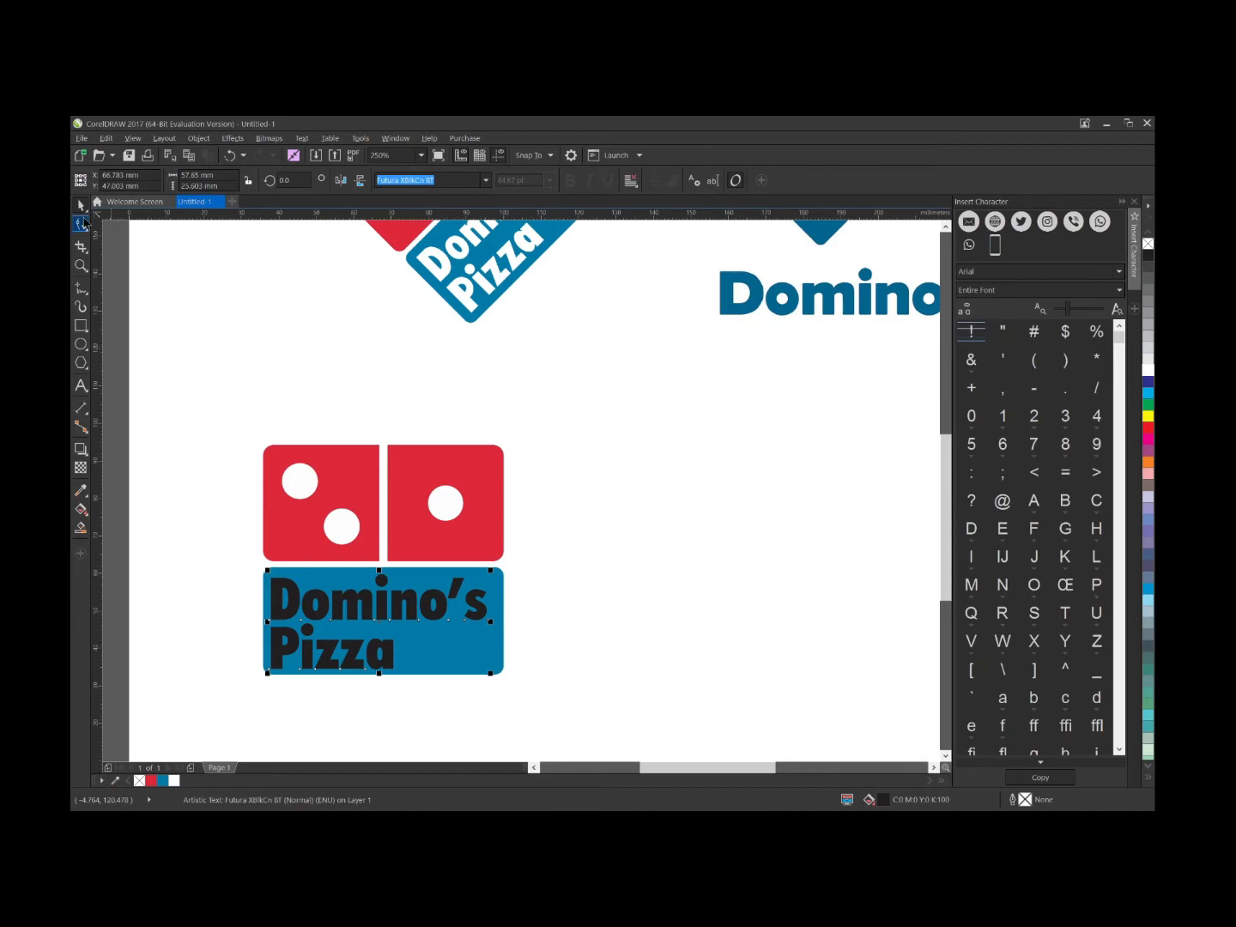
# - Nudge the "Domino's Pizza" text about 1 mm to the right and 0.2 mm up to centre it on the blue rectangle
pyautogui.press('Right')
pyautogui.press('Right')
pyautogui.press('Right')
pyautogui.press('Right')
pyautogui.press('Right')
pyautogui.press('Right')
pyautogui.press('Right')
pyautogui.press('Right')
pyautogui.press('Right')
pyautogui.press('Right')
pyautogui.press('Right')
pyautogui.press('Right')
pyautogui.press('Right')
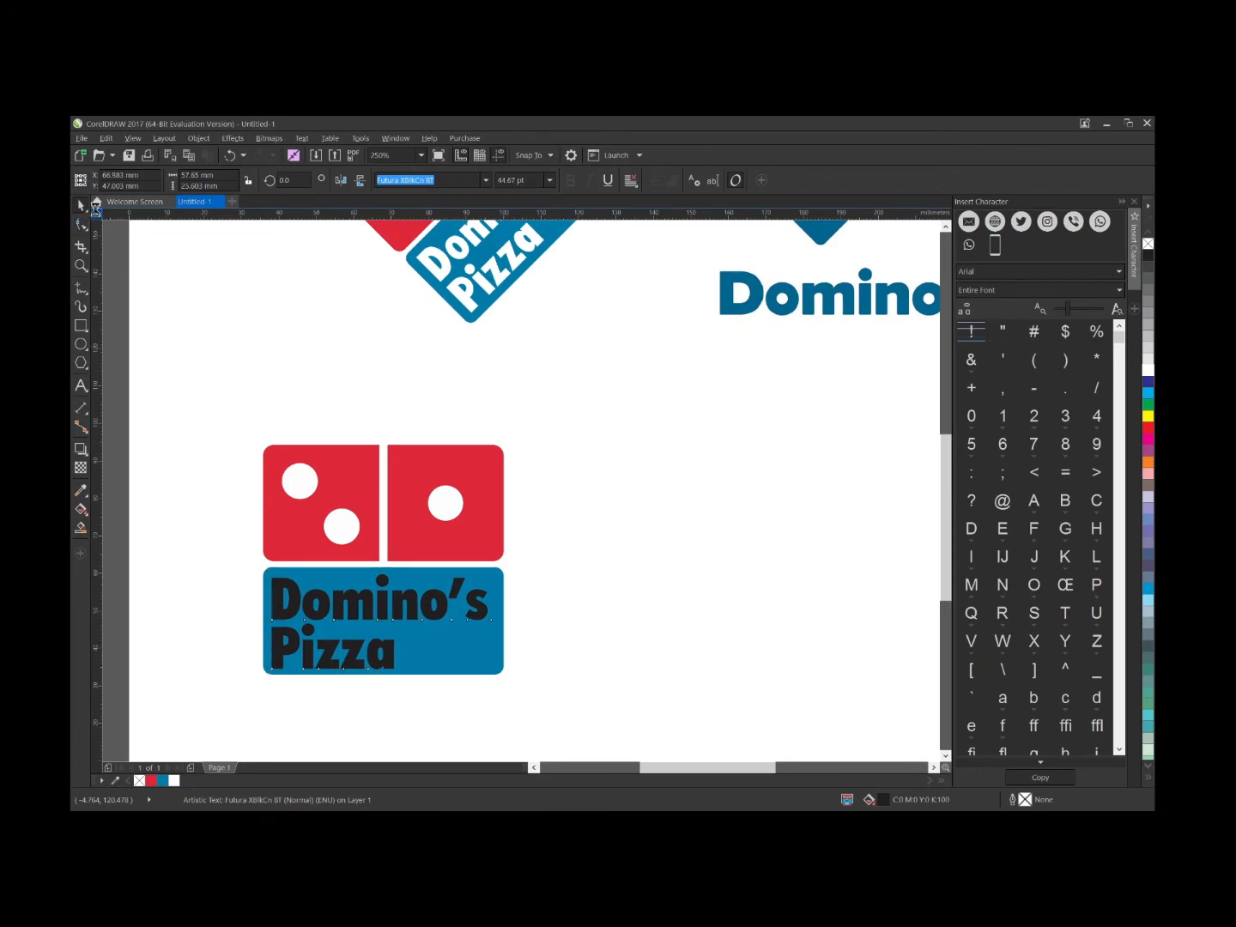
pyautogui.press('Left')
pyautogui.press('Left')
pyautogui.press('Left')
pyautogui.press('Left')
pyautogui.press('Left')
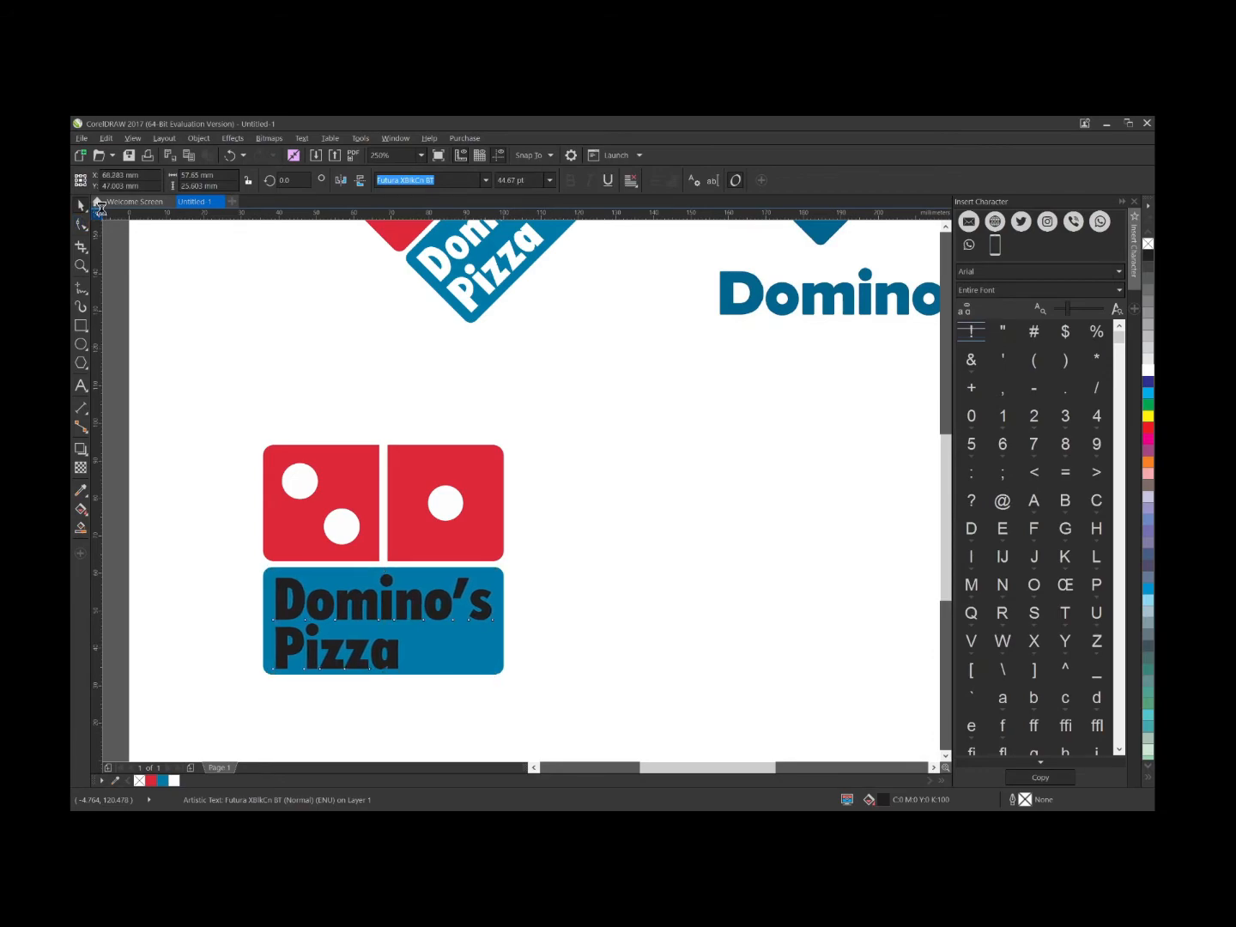
pyautogui.press('Up')
pyautogui.press('Up')
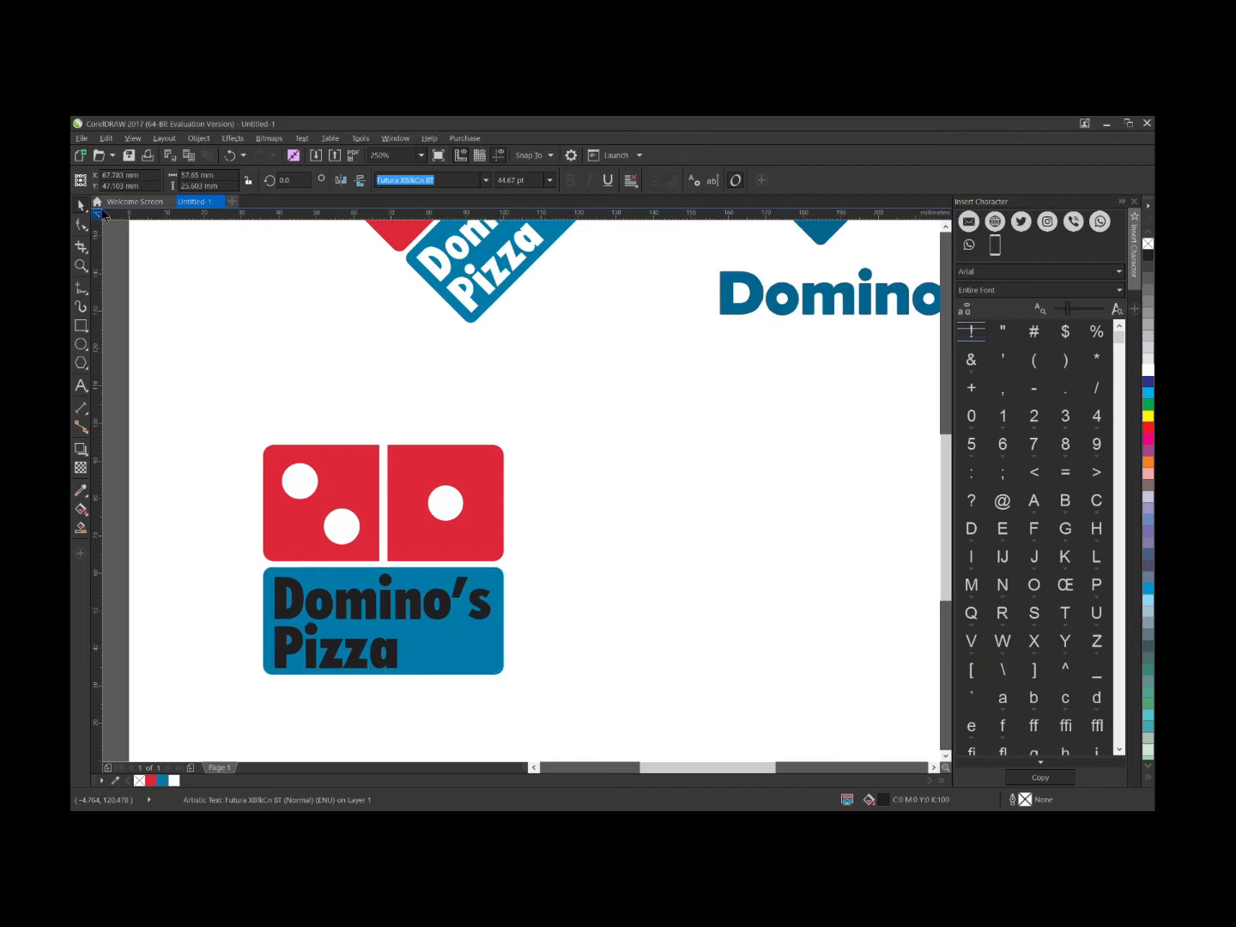
# - Fill the "Domino's Pizza" text with white and deselect it
pyautogui.click(174, 780)
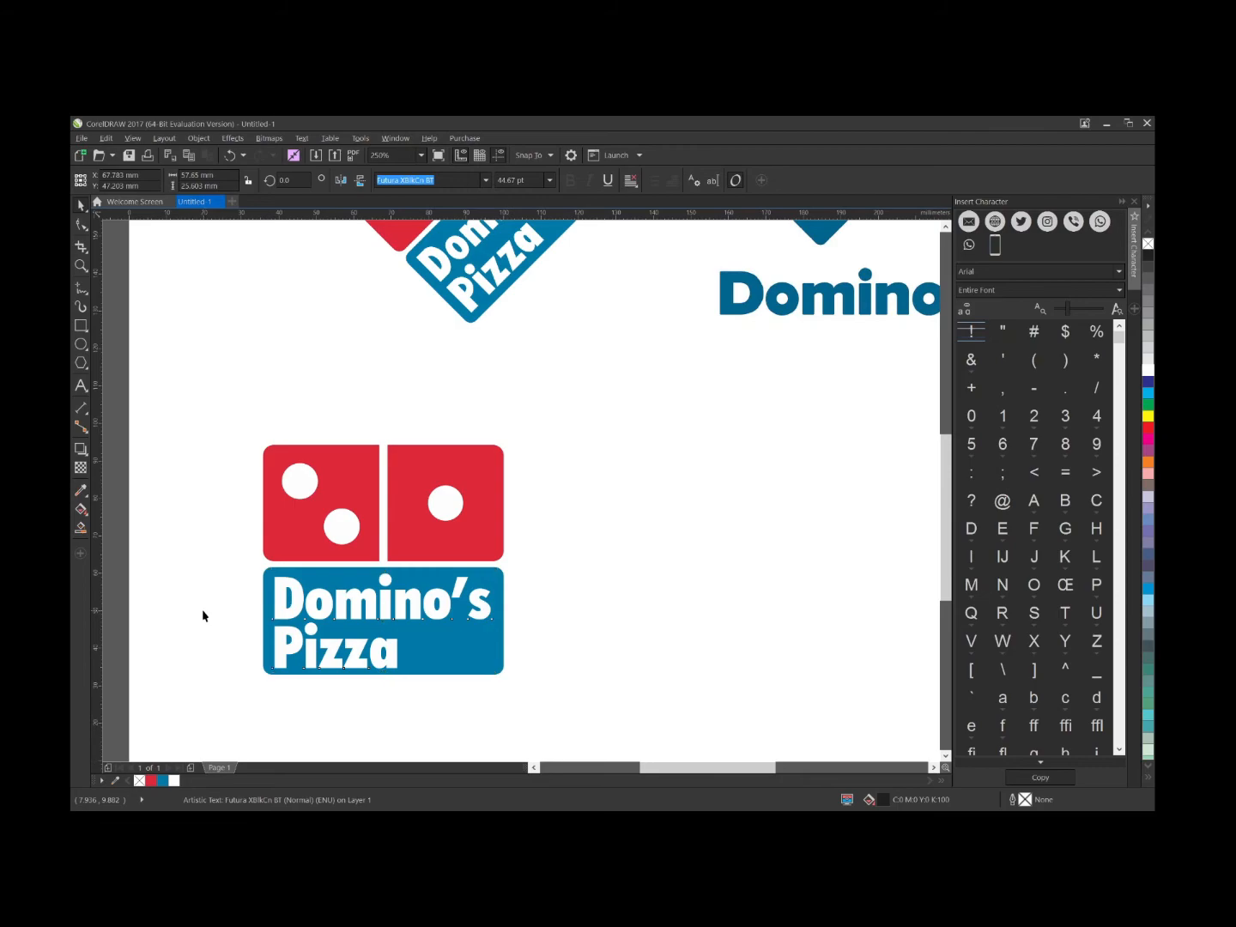
pyautogui.scroll(-2, 202, 615)
pyautogui.click(202, 615)
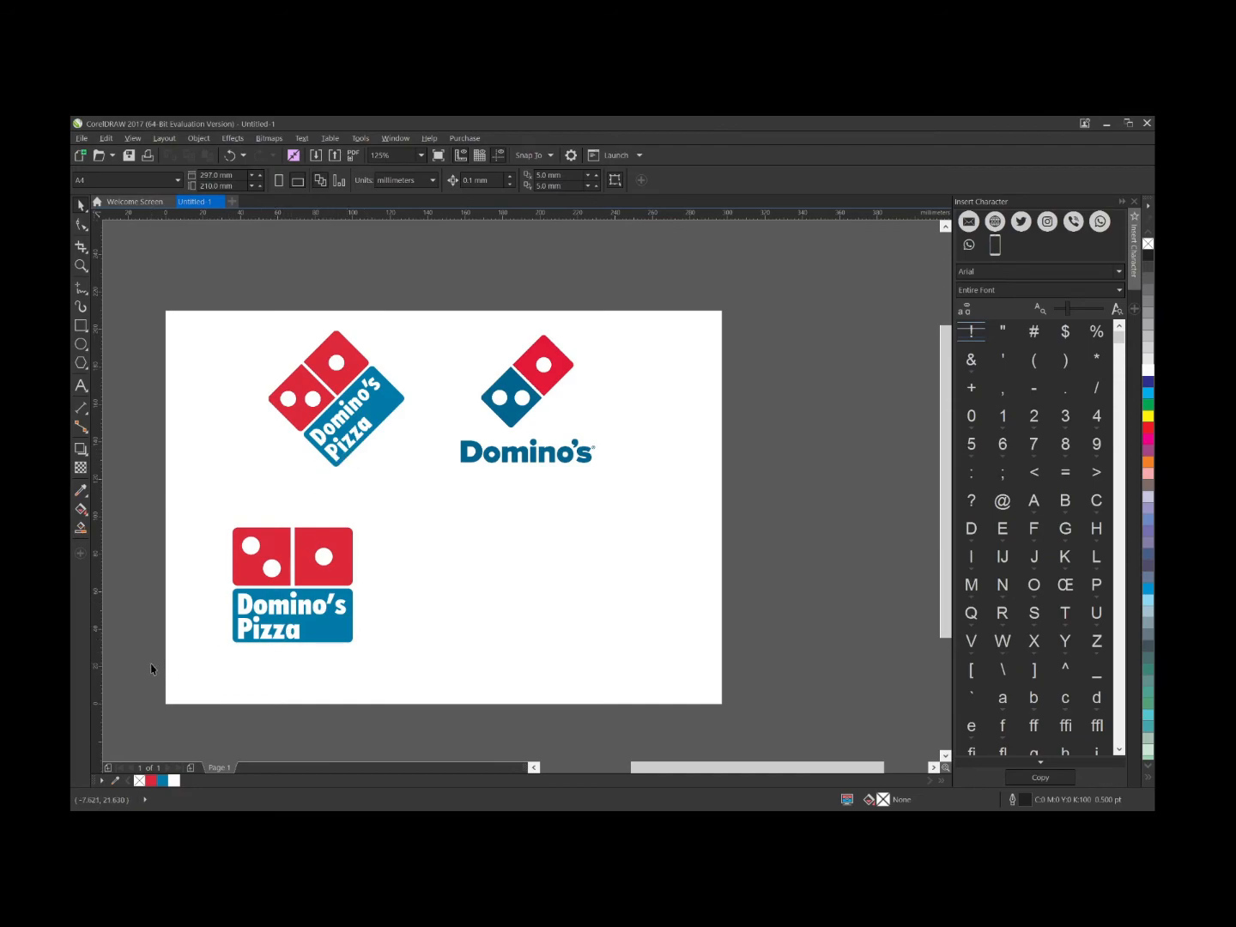
# - Group all seven objects of the redrawn logo and rotate the group by 45 degrees
pyautogui.moveTo(151, 663); pyautogui.dragTo(419, 502)
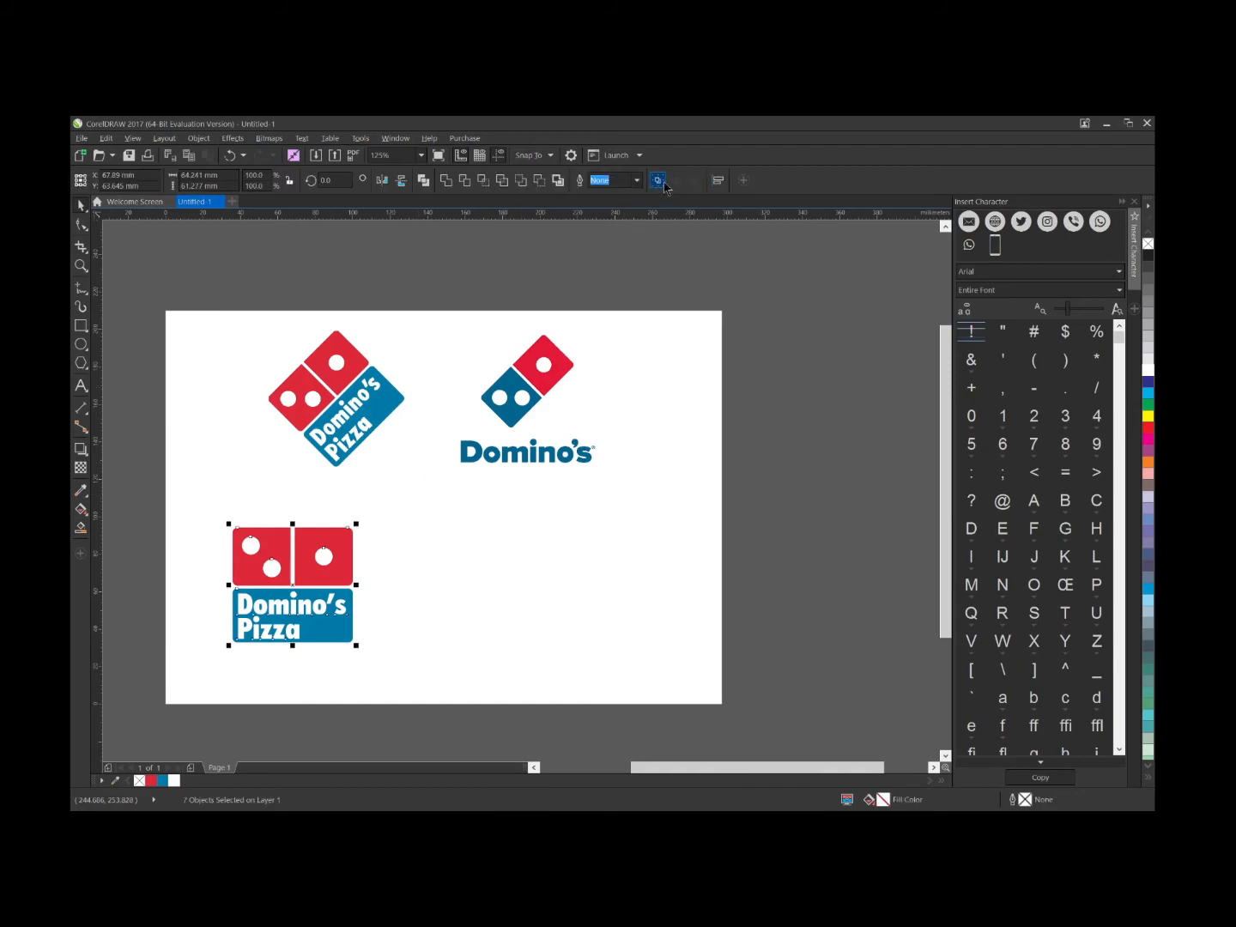
pyautogui.click(657, 179)
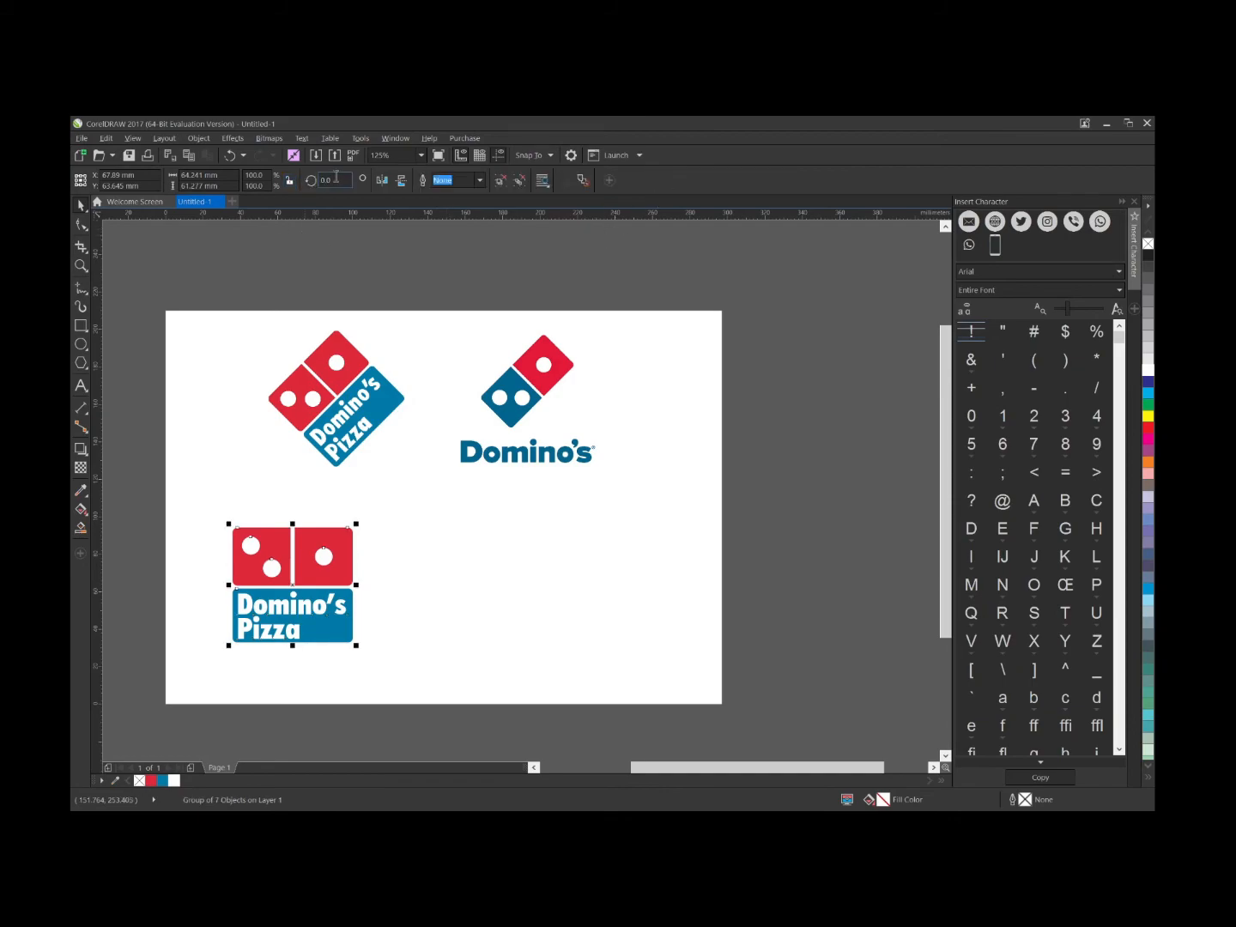
pyautogui.click(336, 178)
pyautogui.write('45')
pyautogui.press('Return')
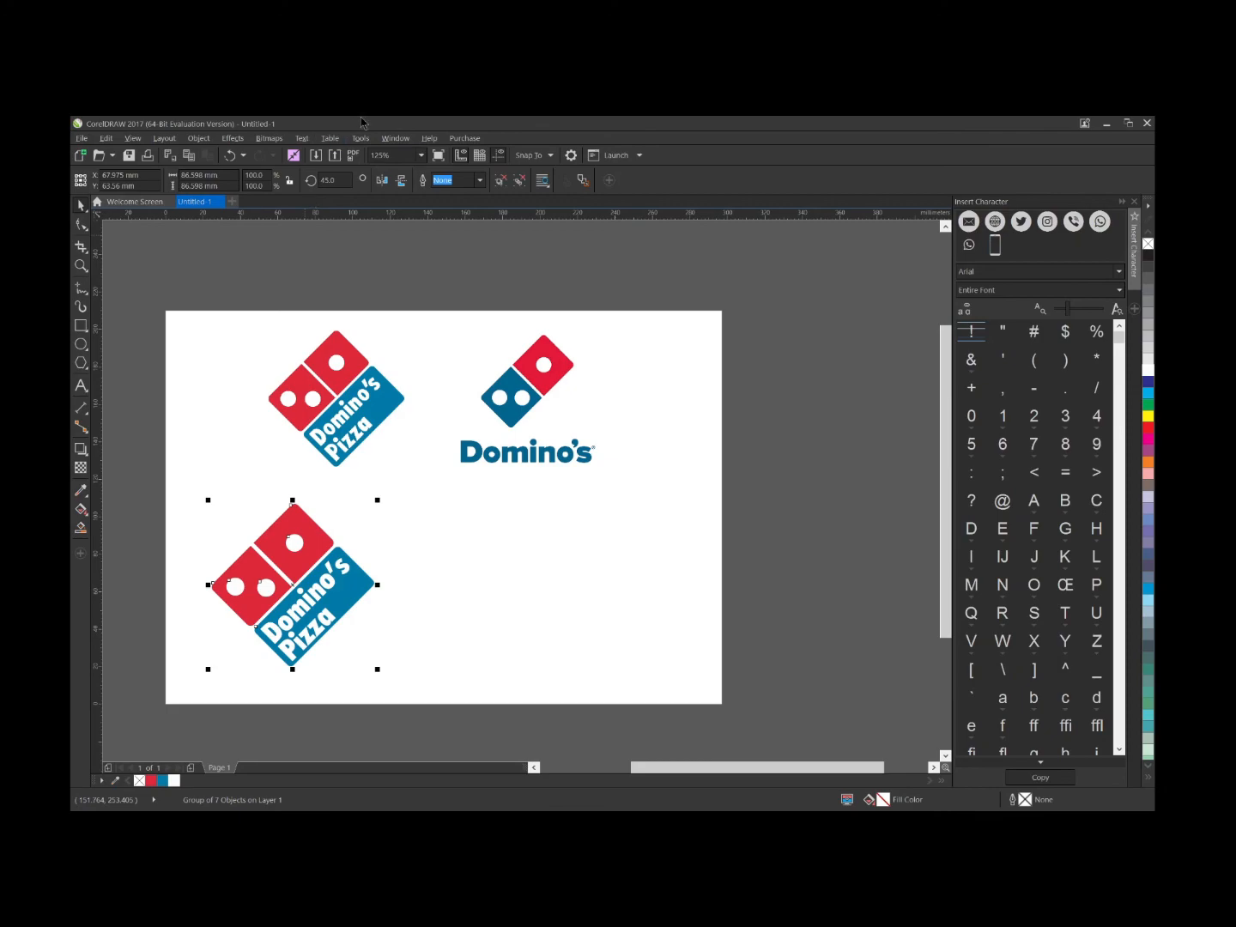
# - Add the artistic text "Domino's" in the empty area below the second reference logo and enlarge it to about 41.9 pt
pyautogui.click(79, 387)
pyautogui.click(504, 542)
pyautogui.write('Domin')
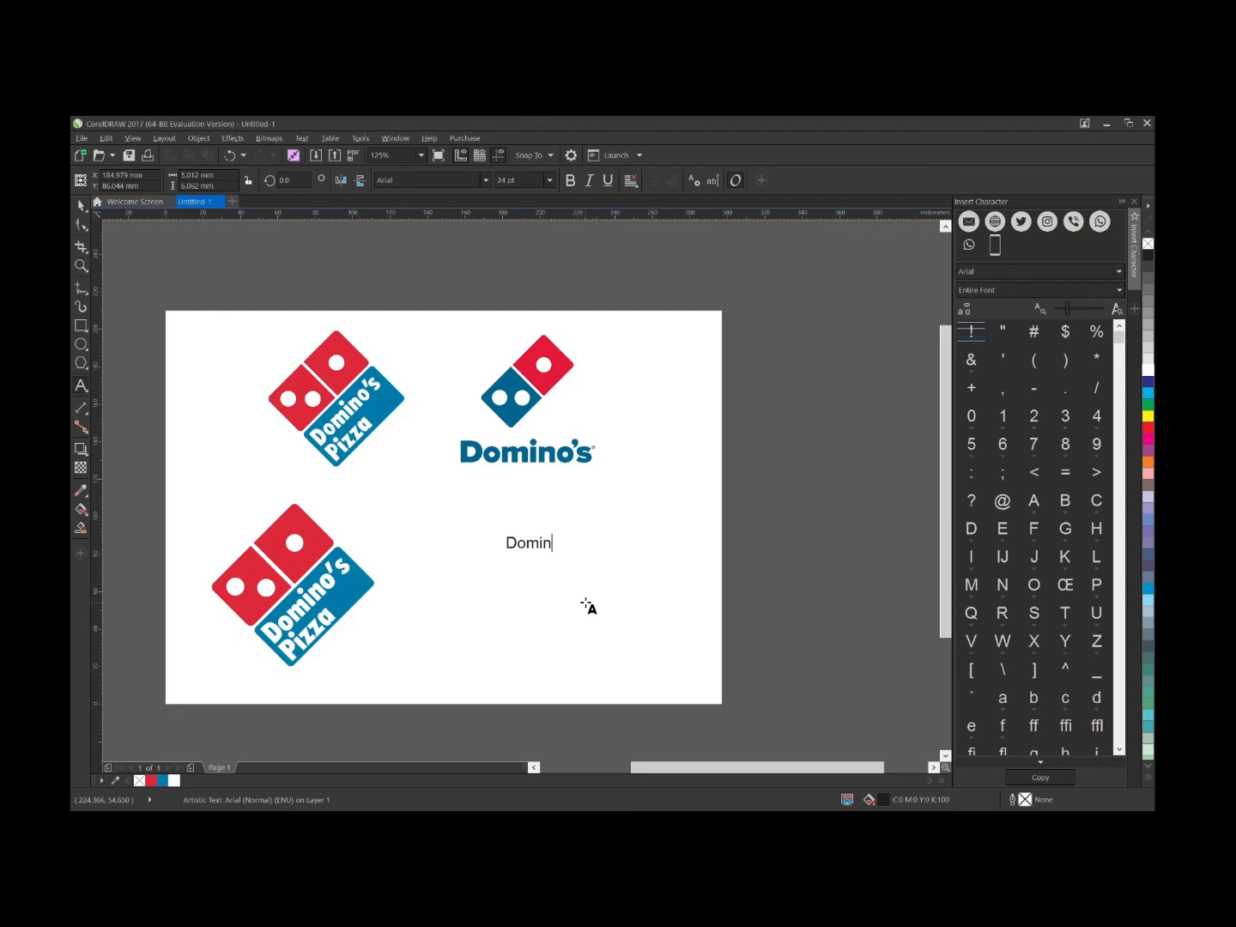
pyautogui.write("o's")
pyautogui.hotkey('ctrl', 'space')
pyautogui.click(80, 207)
pyautogui.click(513, 554)
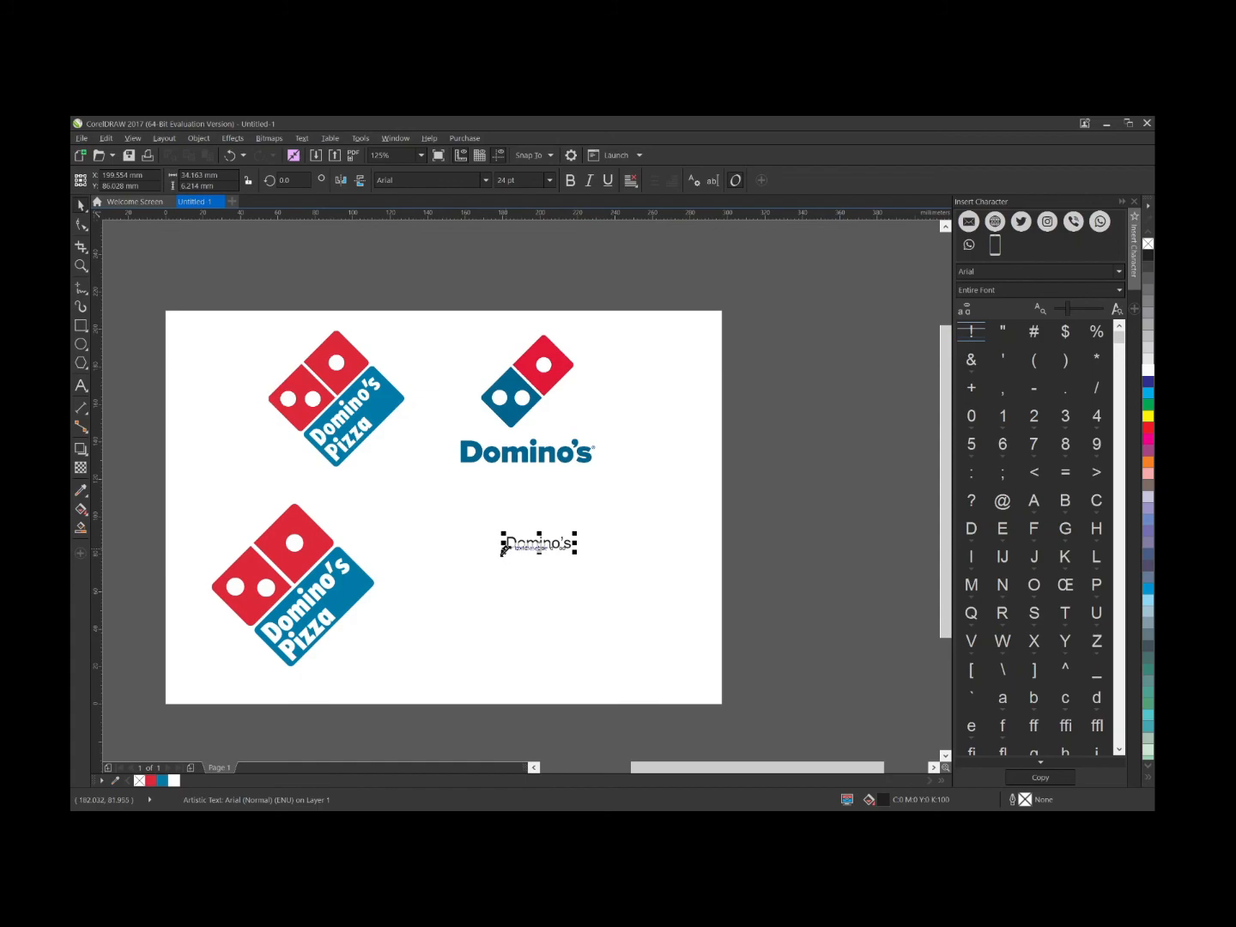
pyautogui.moveTo(503, 552); pyautogui.dragTo(458, 564)
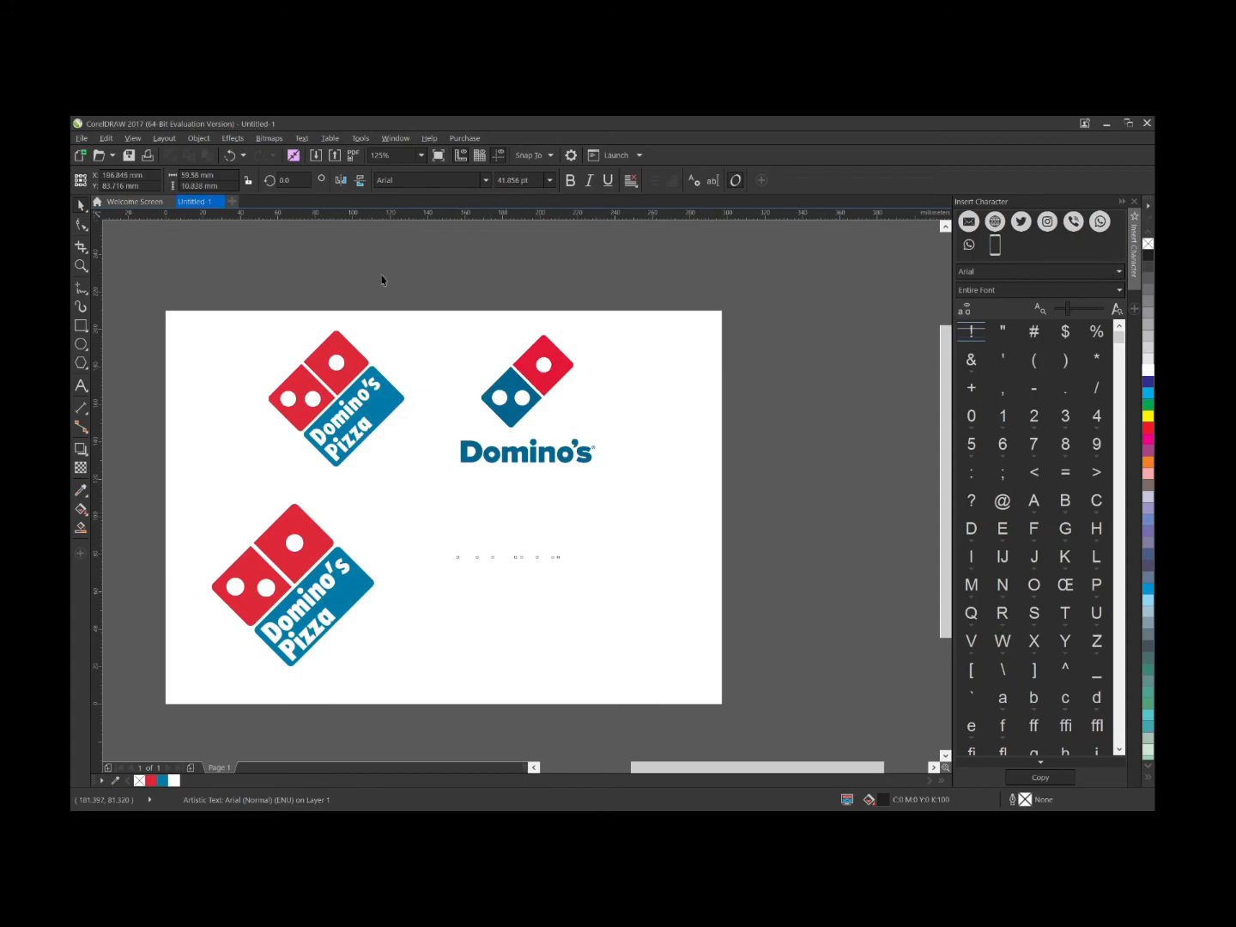
# - Change the font of the new "Domino's" text to Futura T Extra Bold and enlarge it to about 50.2 pt
pyautogui.click(485, 182)
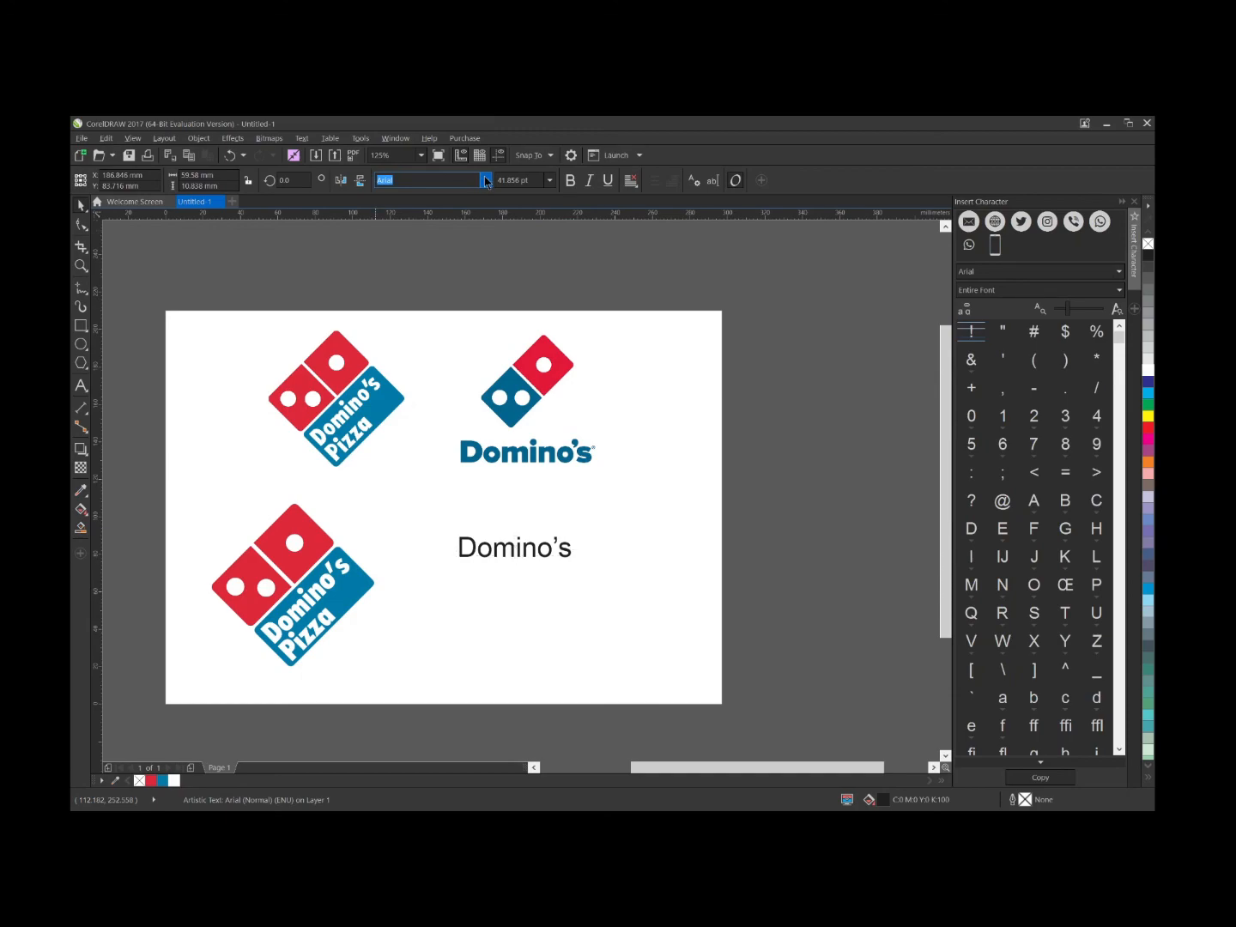
pyautogui.write('futura')
pyautogui.press('Return')
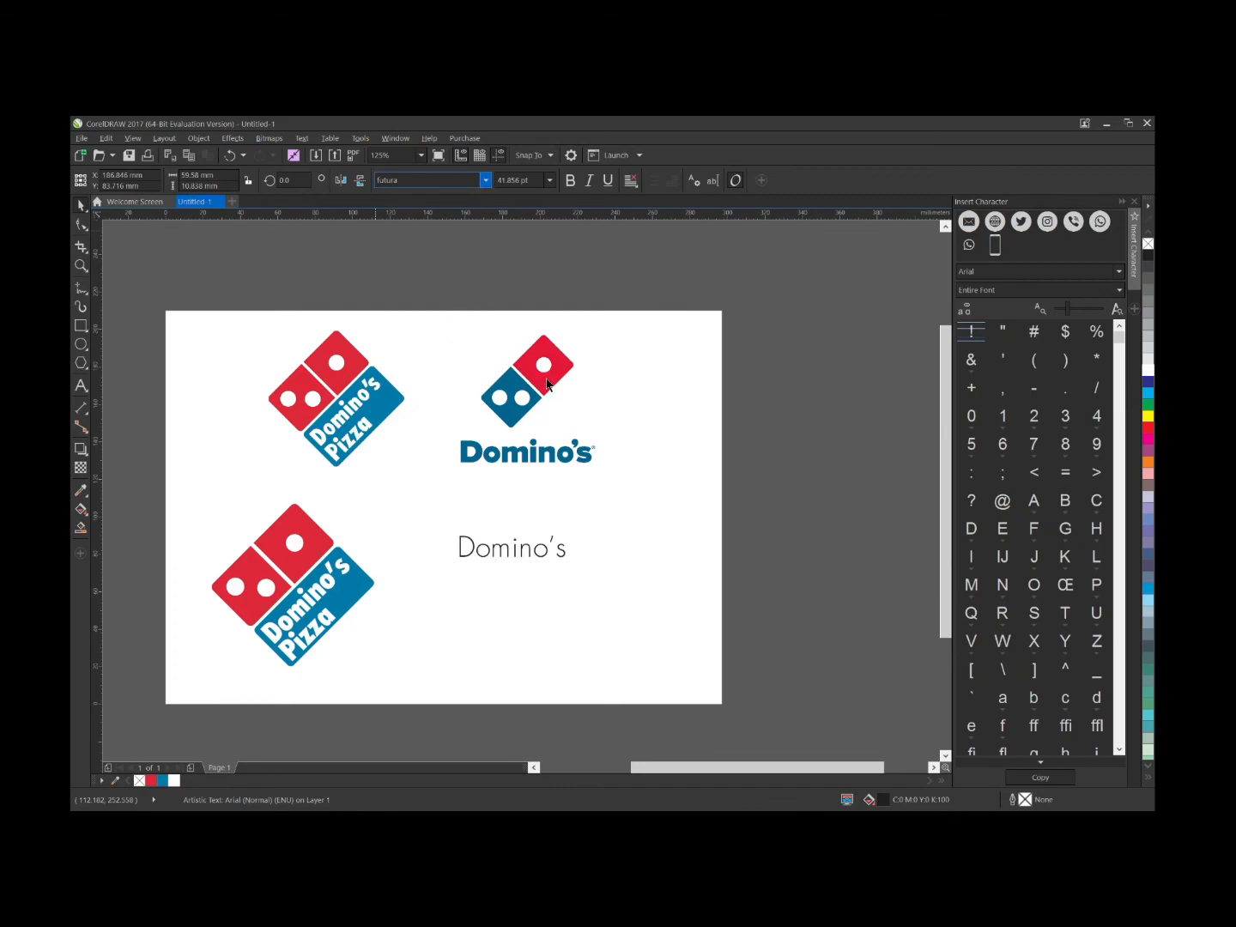
pyautogui.click(507, 352)
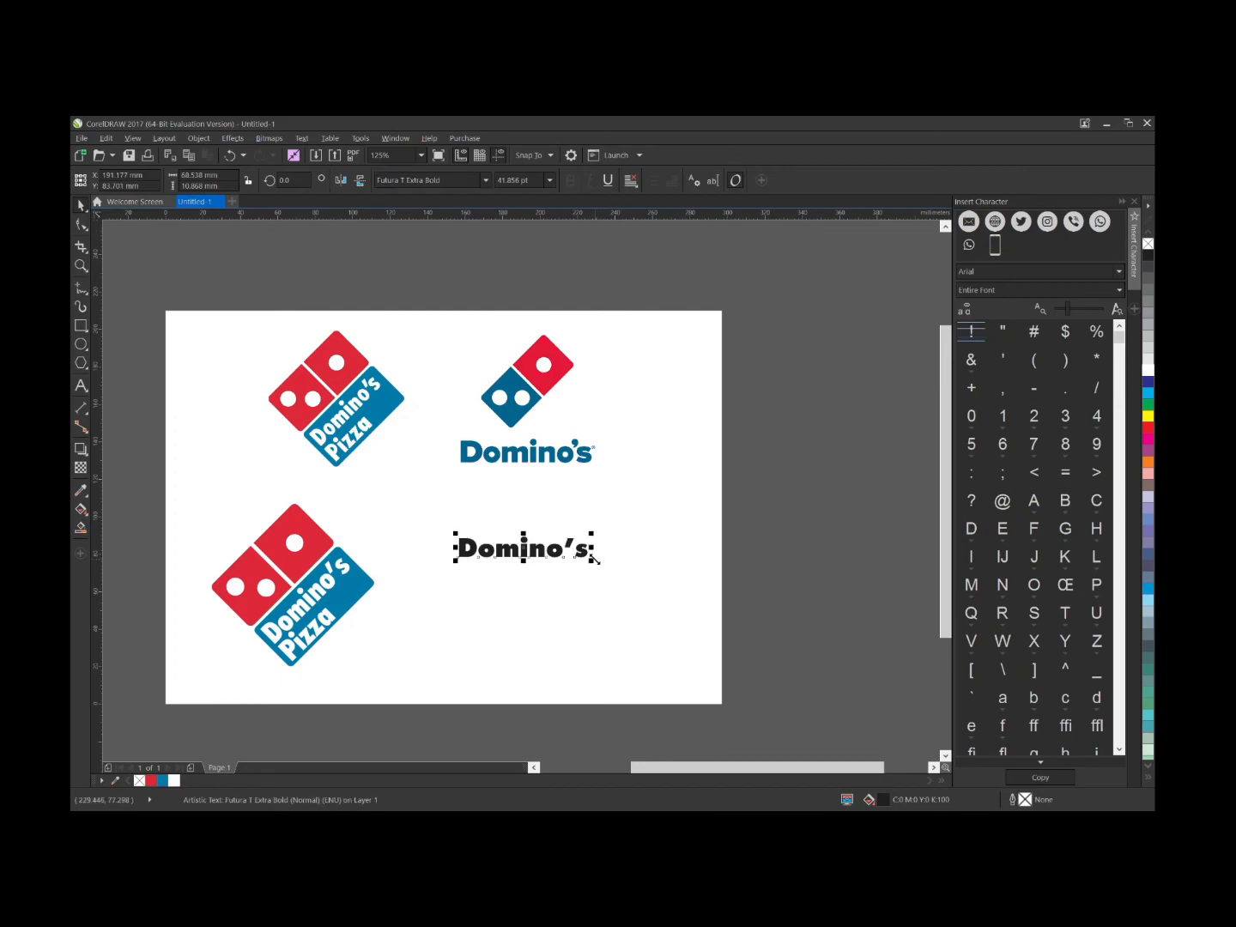
pyautogui.moveTo(595, 559)
pyautogui.mouseDown()
pyautogui.moveTo(619, 567)
pyautogui.moveTo(601, 559)
pyautogui.mouseUp()
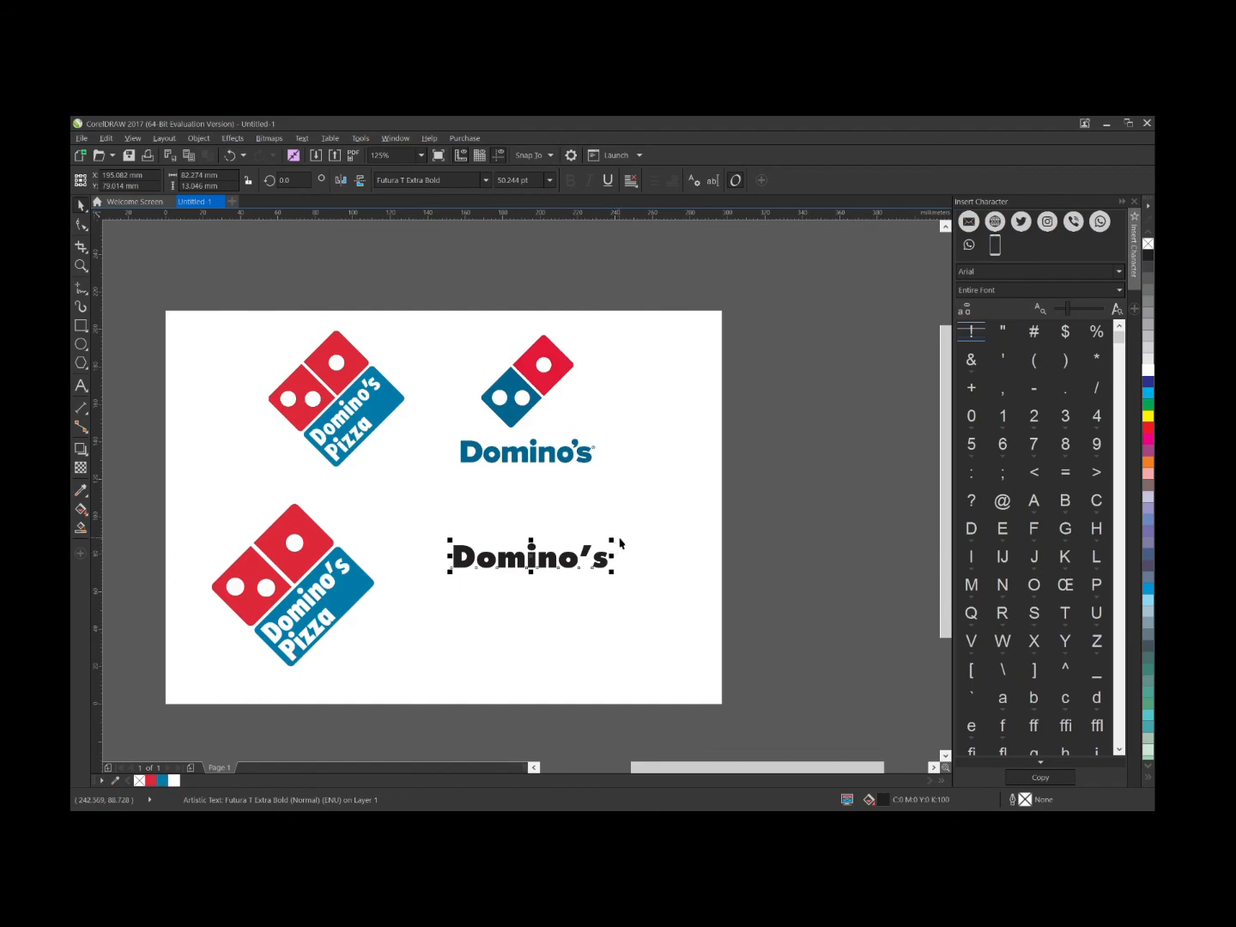
pyautogui.click(781, 433)
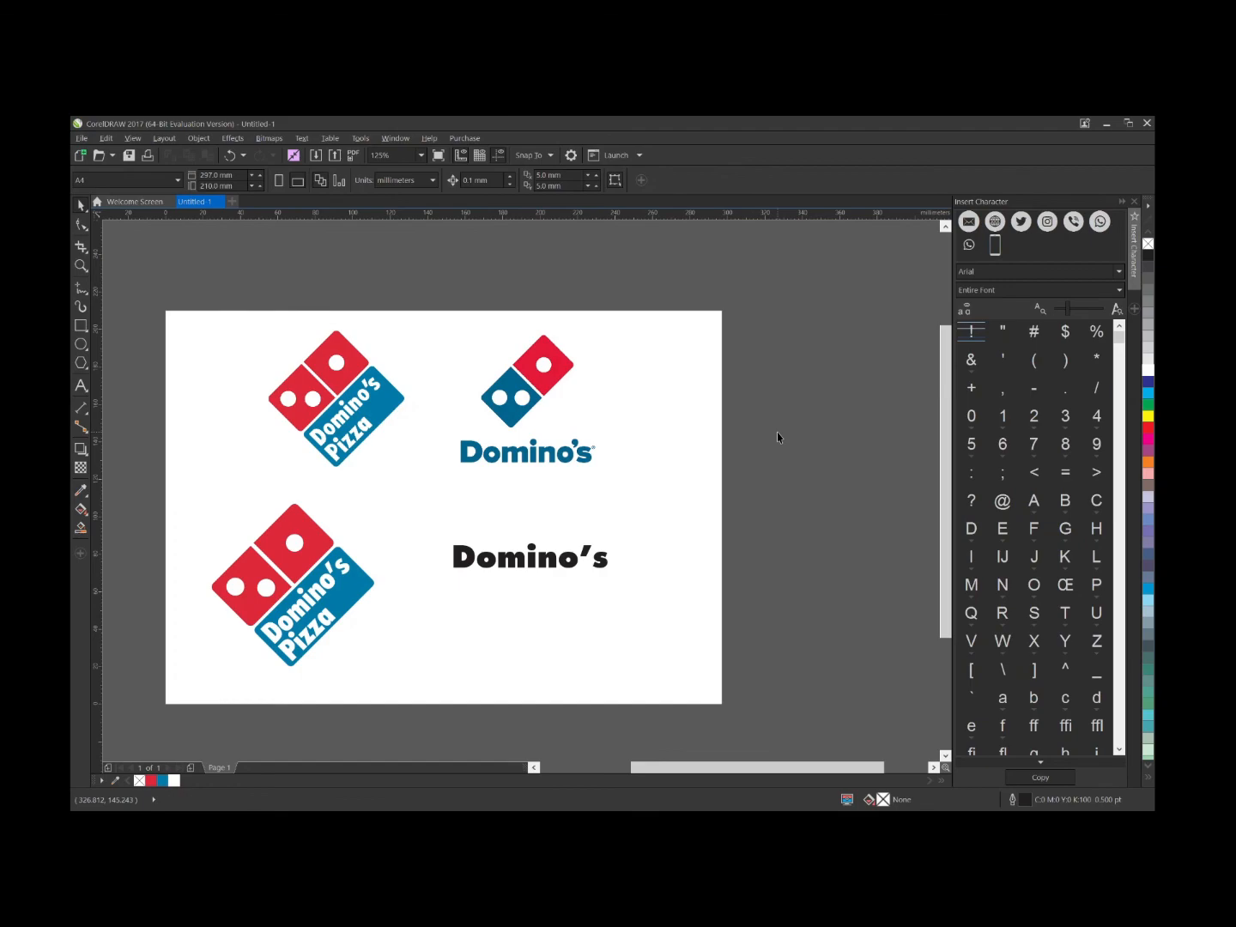